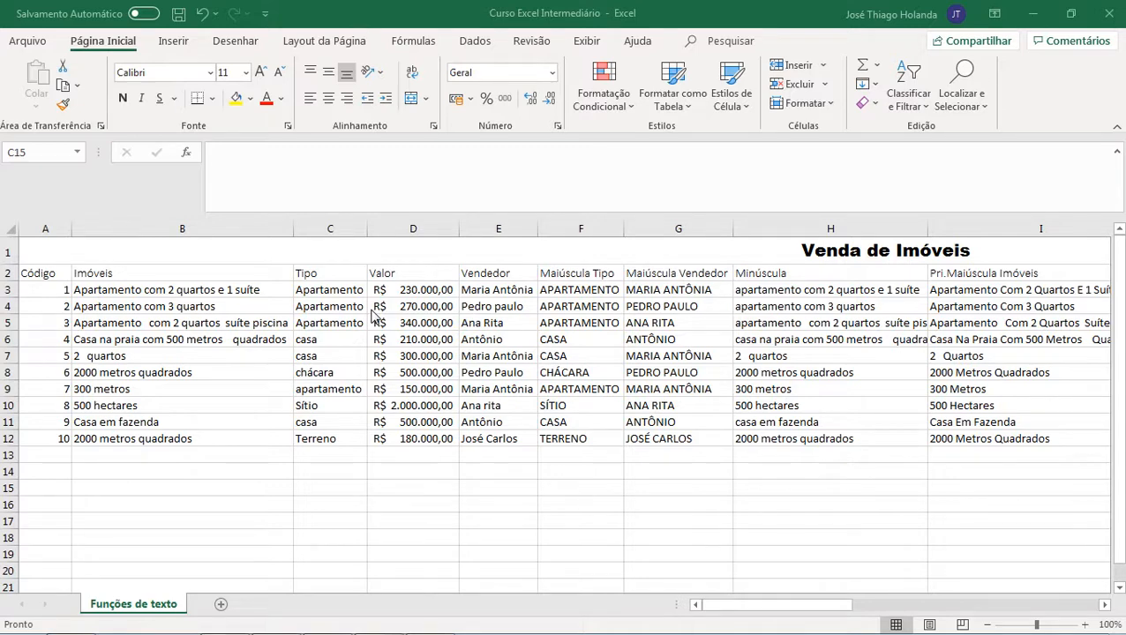
Step: Review the columns and data of the Venda de Imóveis table
{"action": "left_click", "coordinate": [67, 289]}
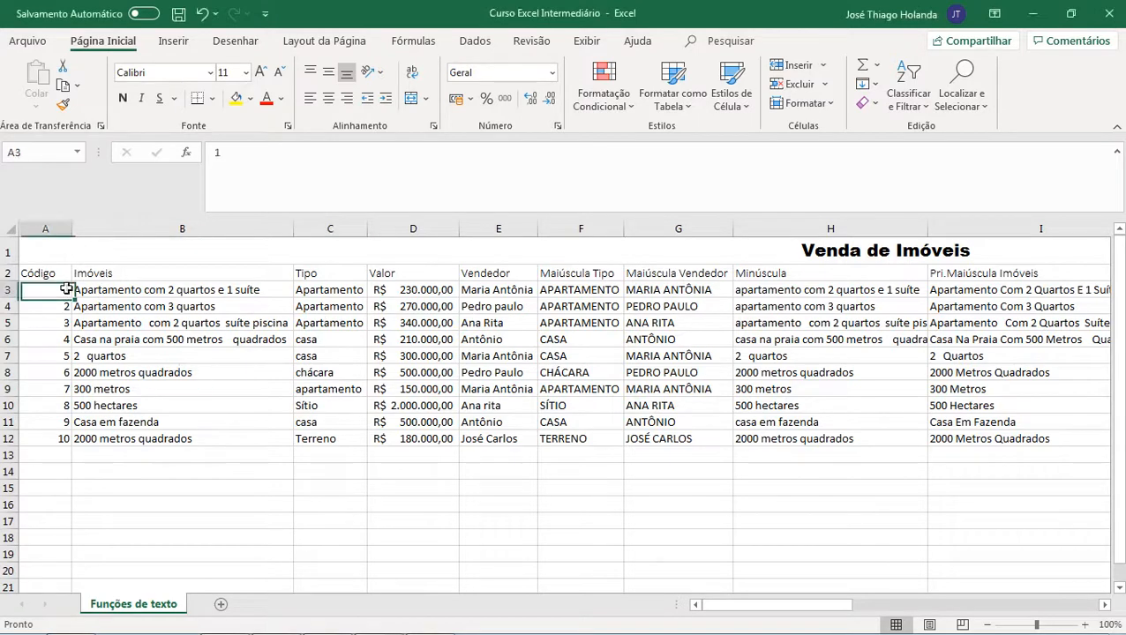
{"action": "left_click", "coordinate": [49, 272]}
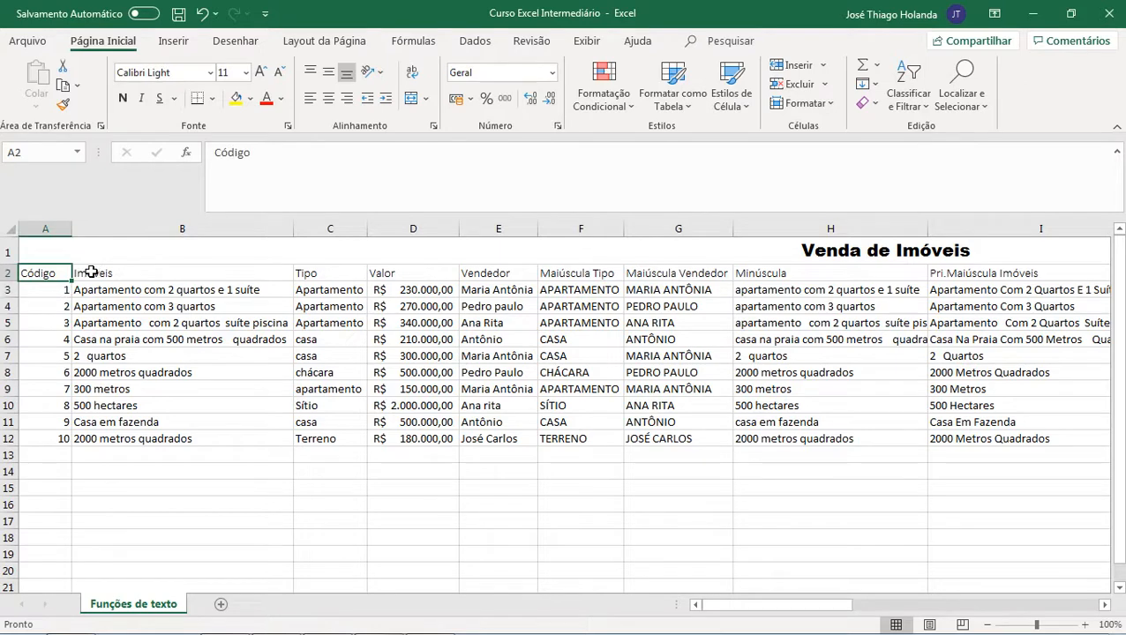
{"action": "left_click", "coordinate": [134, 270]}
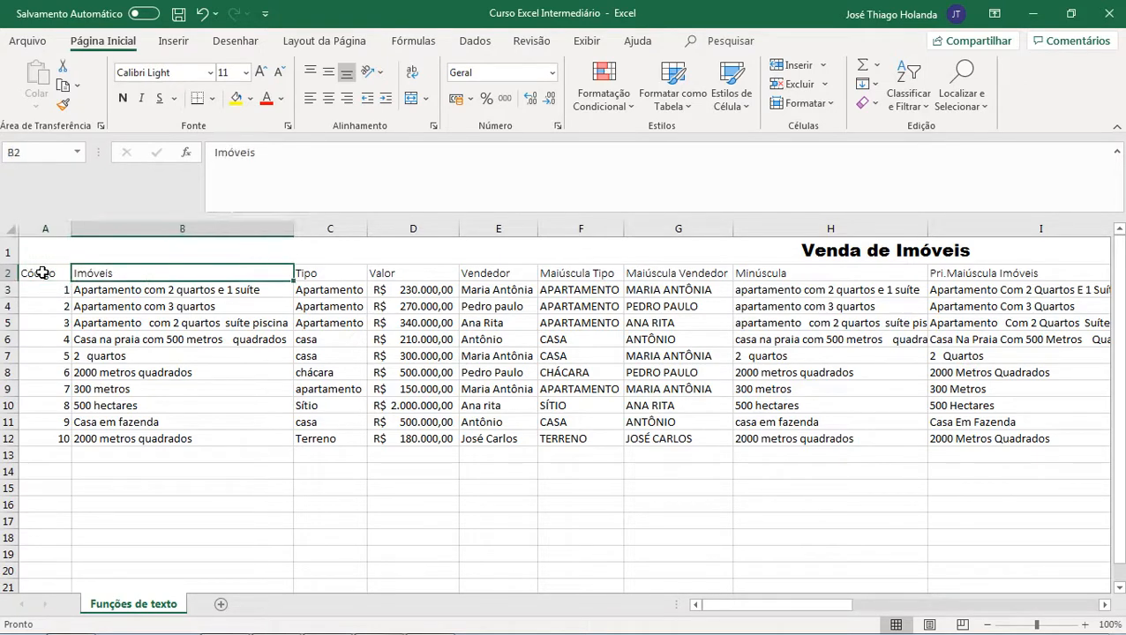
{"action": "left_click_drag", "start_coordinate": [42, 273], "coordinate": [494, 435]}
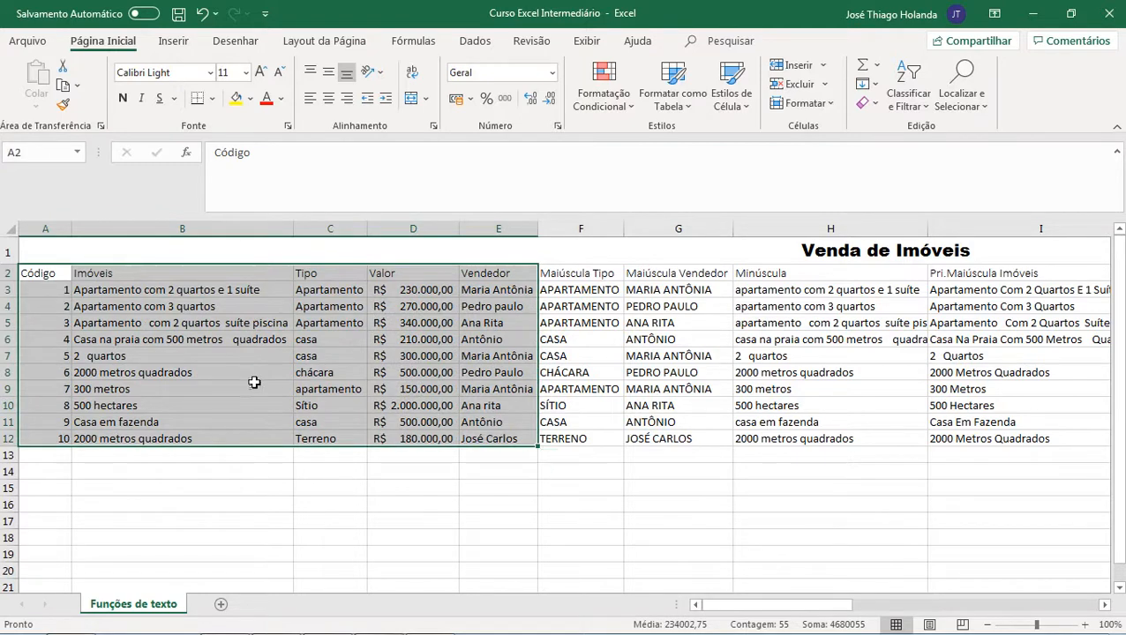
{"action": "left_click", "coordinate": [123, 291]}
{"action": "left_click", "coordinate": [38, 287]}
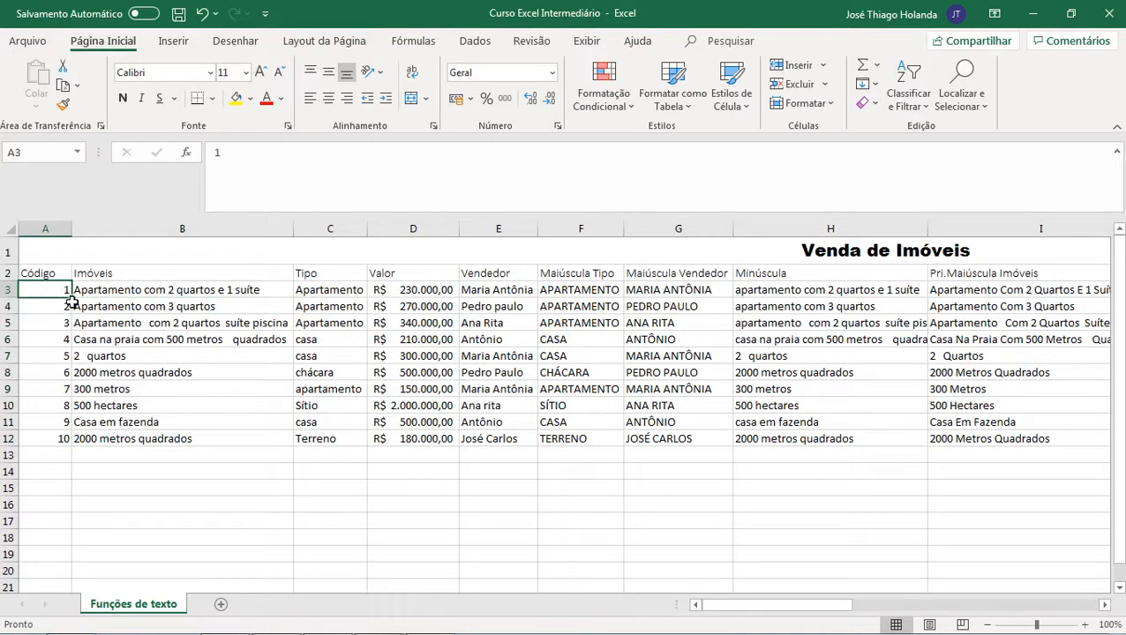
{"action": "left_click", "coordinate": [50, 308]}
{"action": "left_click", "coordinate": [45, 278]}
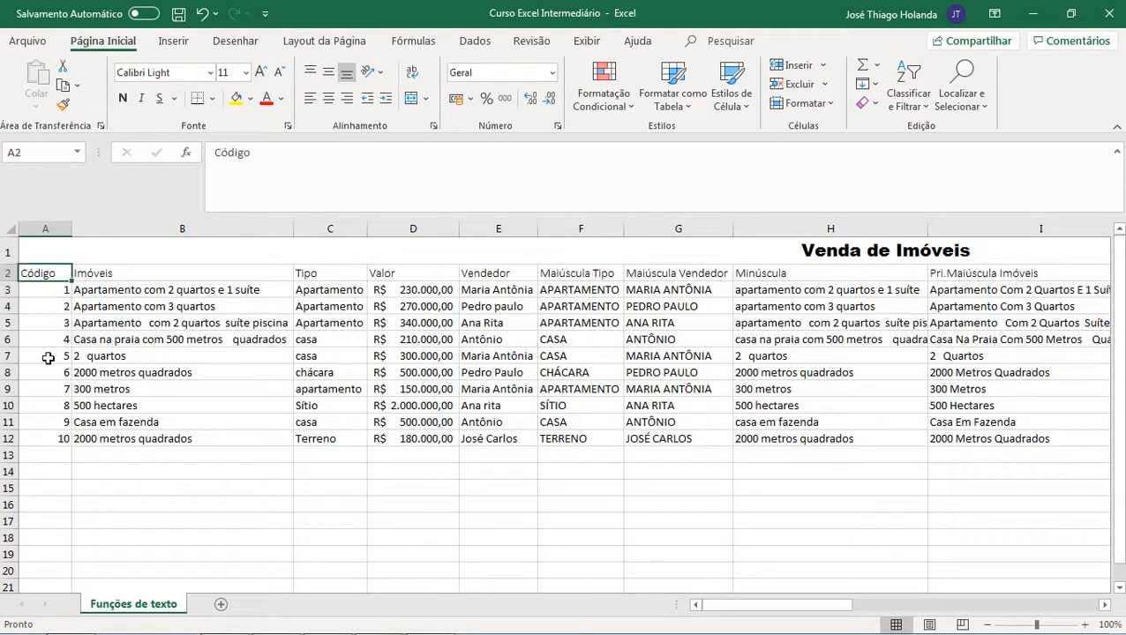
{"action": "left_click", "coordinate": [67, 439]}
{"action": "left_click", "coordinate": [219, 273]}
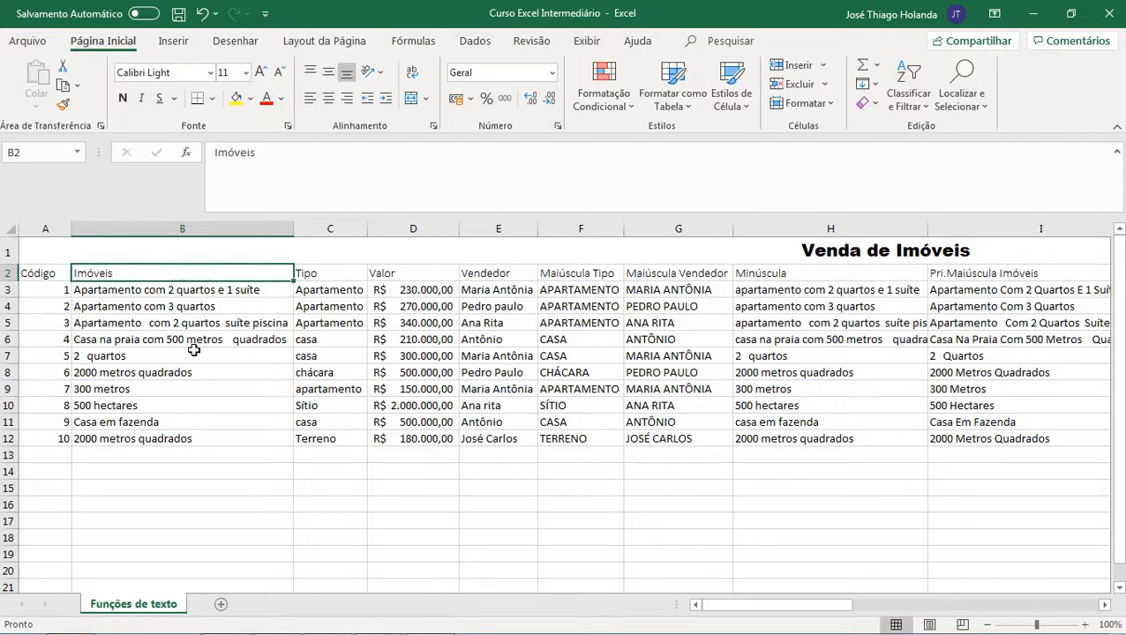
{"action": "left_click", "coordinate": [329, 286]}
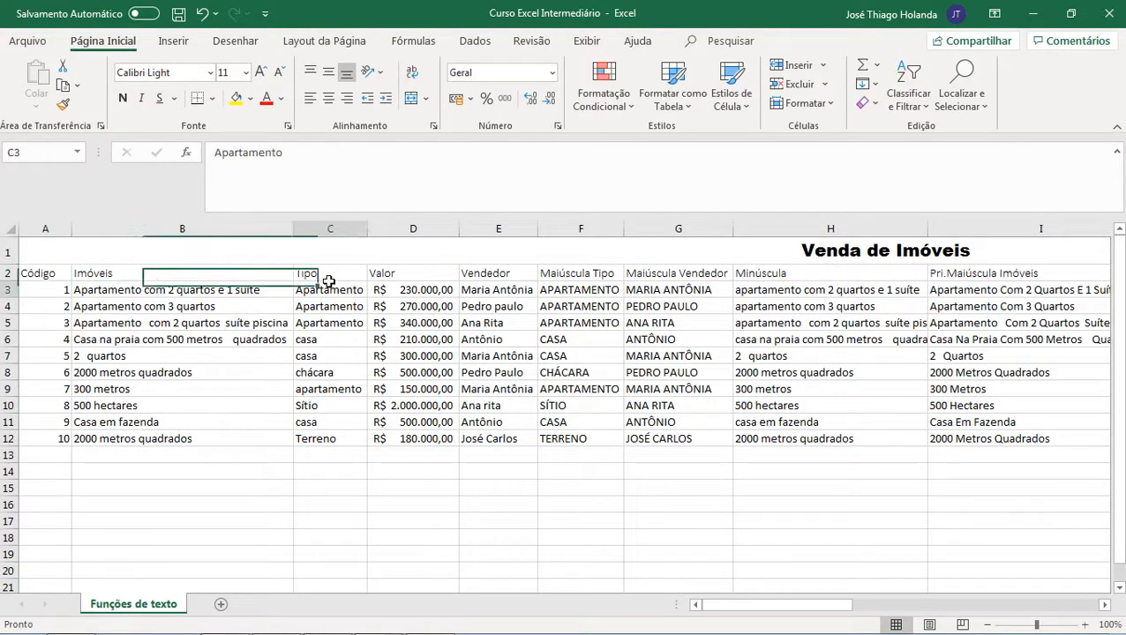
{"action": "left_click", "coordinate": [326, 422]}
{"action": "left_click", "coordinate": [413, 270]}
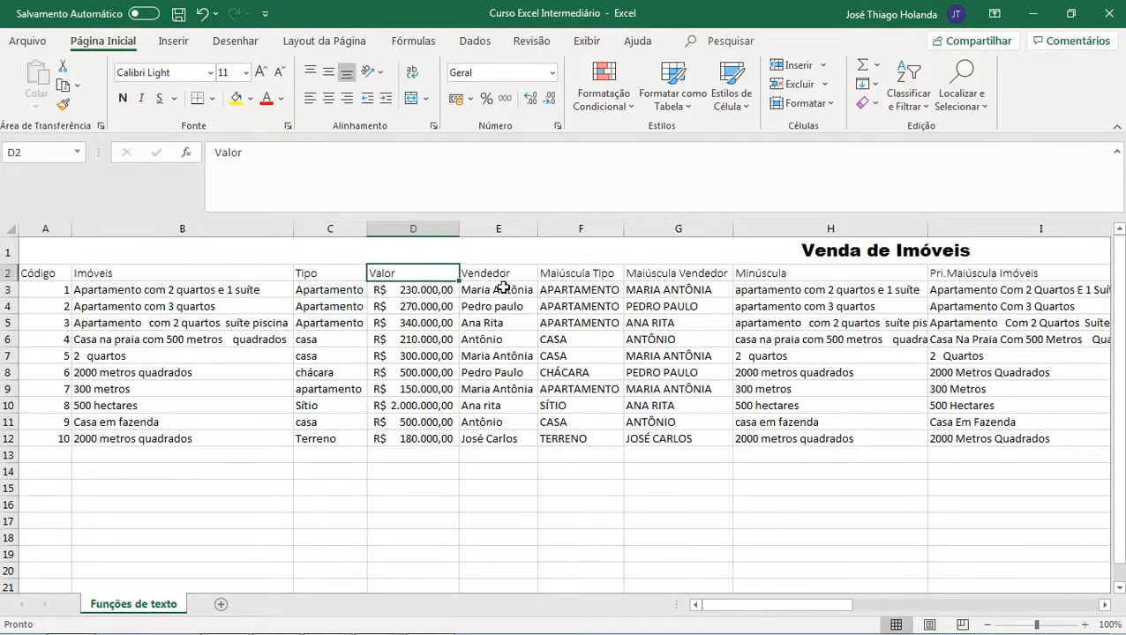
{"action": "left_click", "coordinate": [500, 435]}
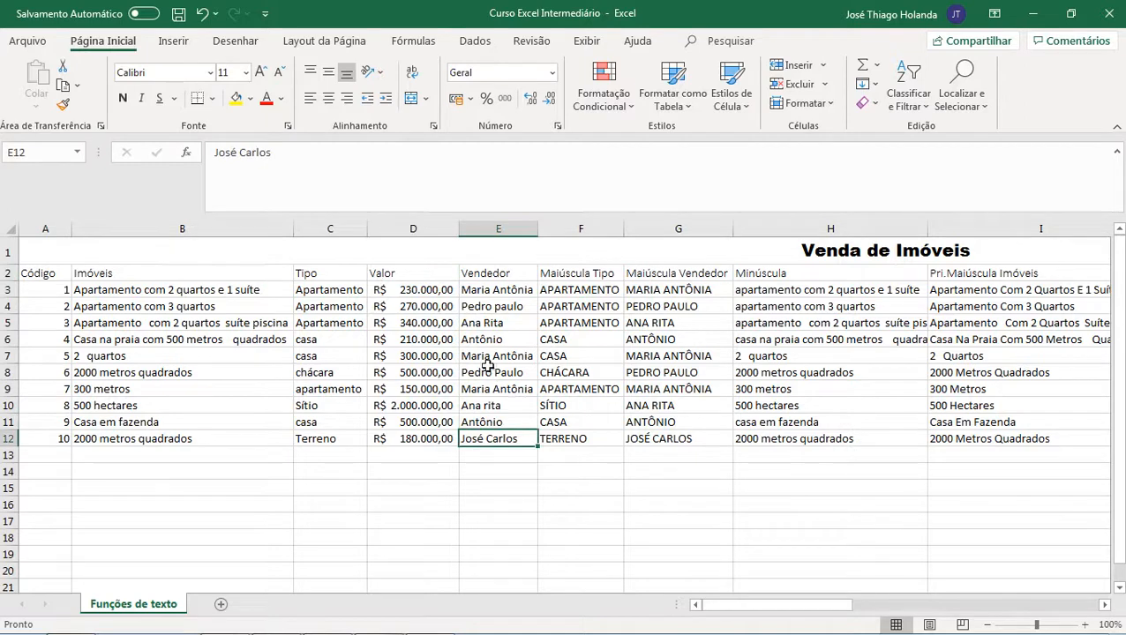
Step: Examine the MAIÚSCULA formula in the Maiúscula Tipo column and the Tipo cells it references
{"action": "left_click", "coordinate": [569, 287]}
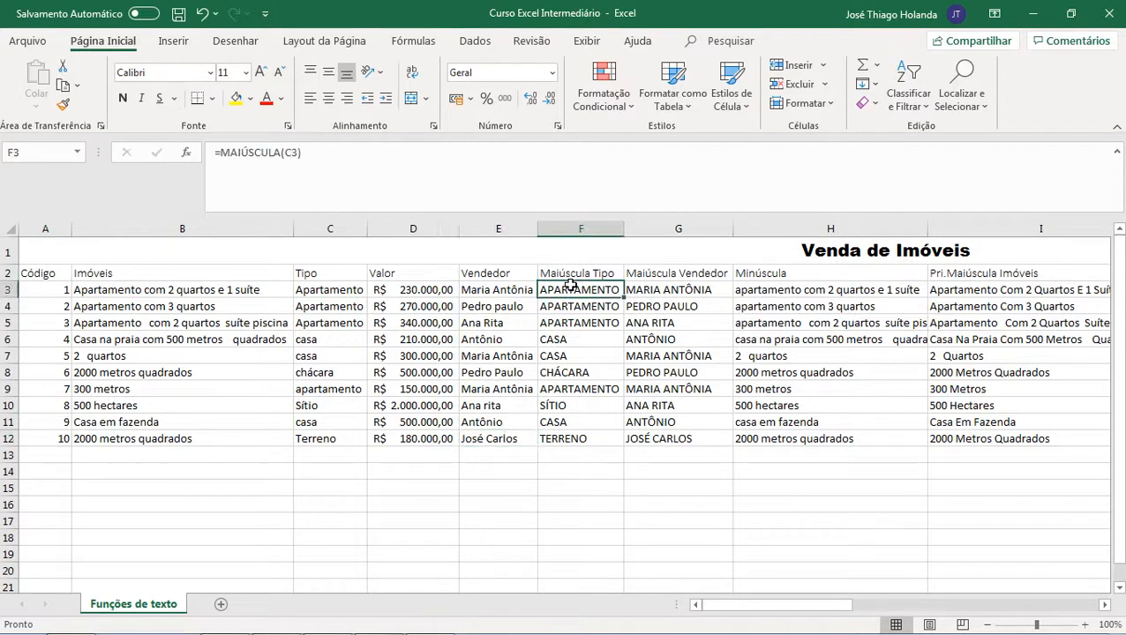
{"action": "left_click", "coordinate": [512, 271]}
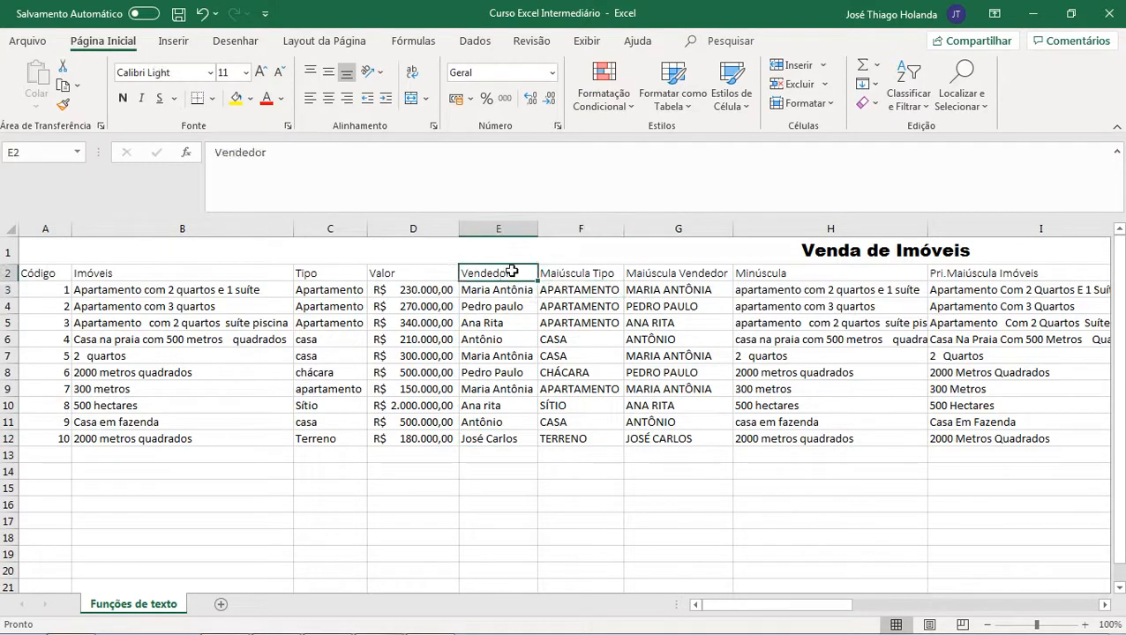
{"action": "left_click", "coordinate": [581, 273]}
{"action": "left_click", "coordinate": [586, 291]}
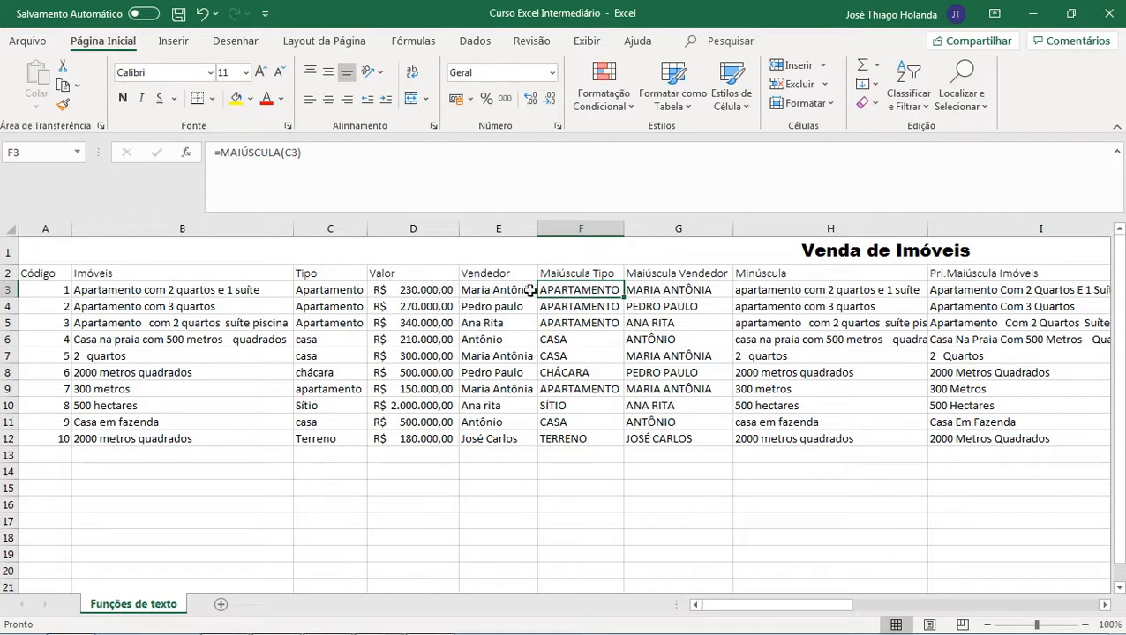
{"action": "left_click", "coordinate": [344, 290]}
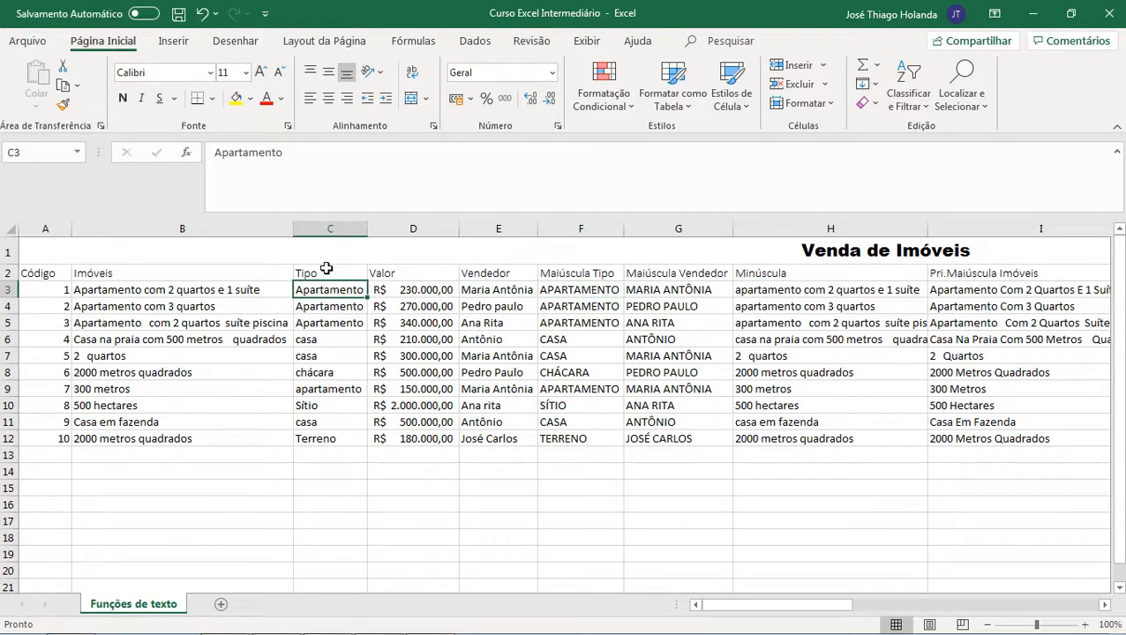
{"action": "left_click", "coordinate": [329, 229]}
{"action": "left_click", "coordinate": [327, 294]}
{"action": "left_click", "coordinate": [609, 288]}
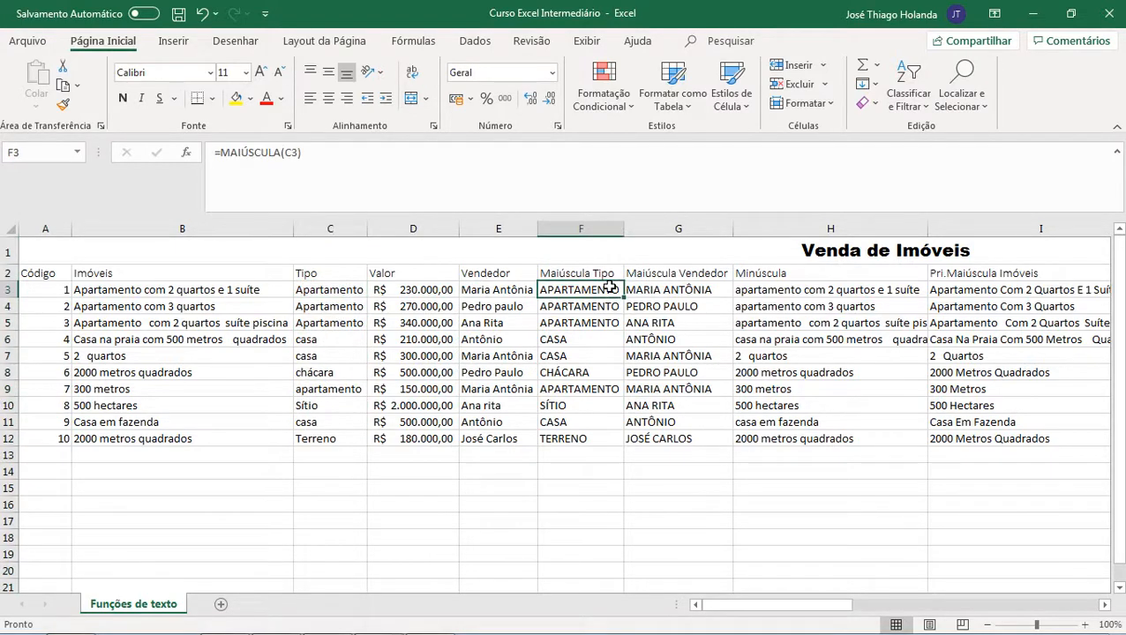
{"action": "left_click", "coordinate": [599, 305]}
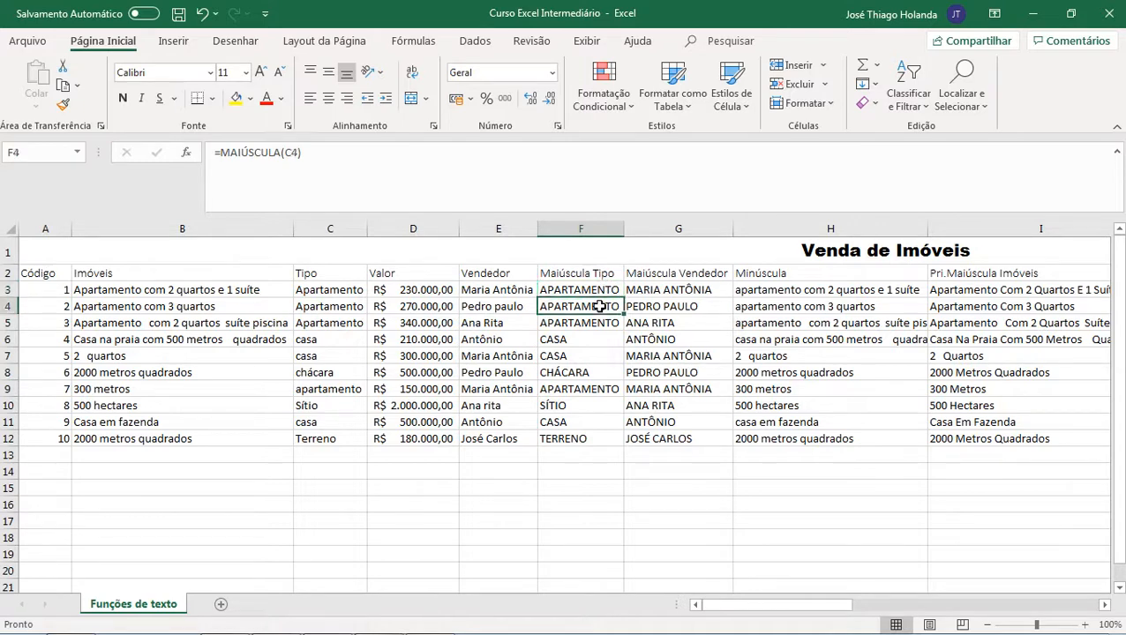
{"action": "left_click", "coordinate": [600, 324]}
{"action": "left_click", "coordinate": [604, 293]}
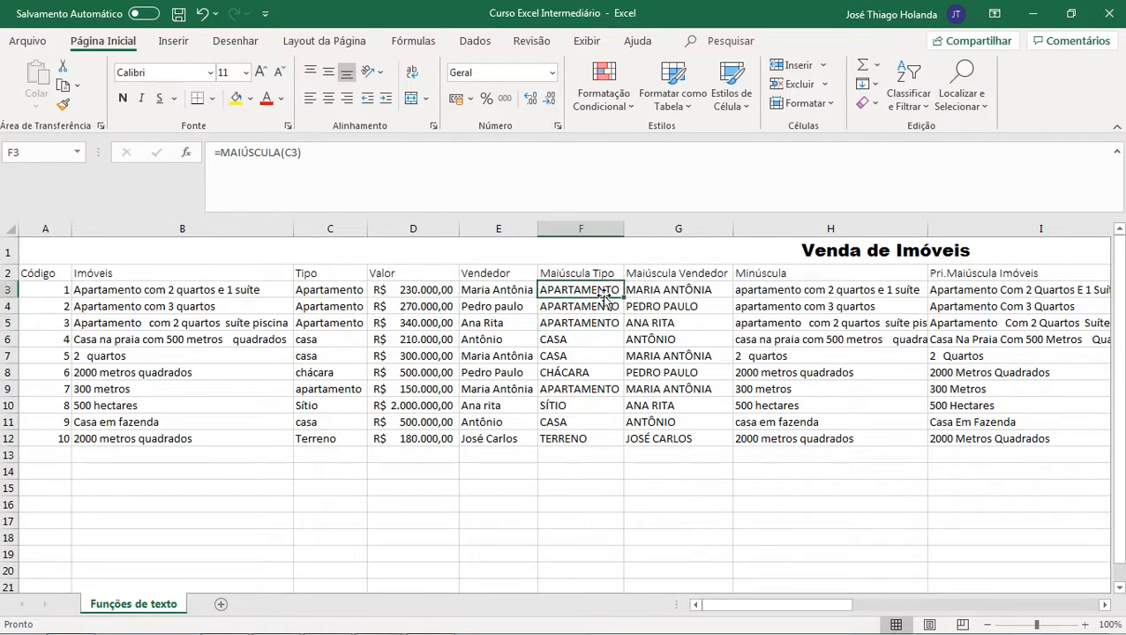
{"action": "left_click", "coordinate": [214, 152]}
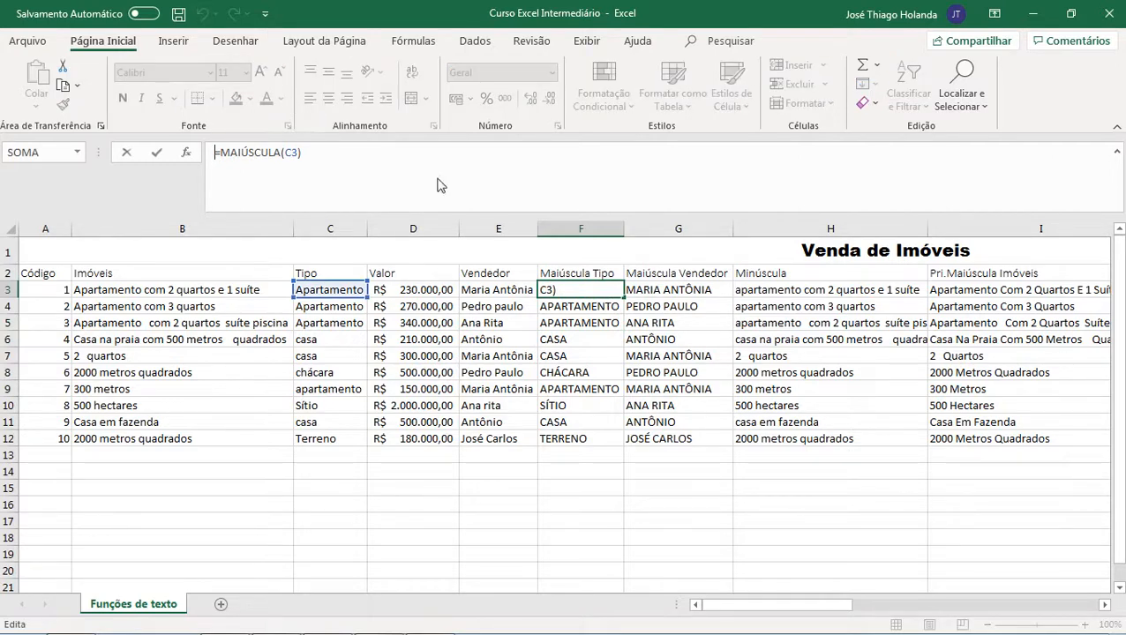
{"action": "key", "text": "Escape"}
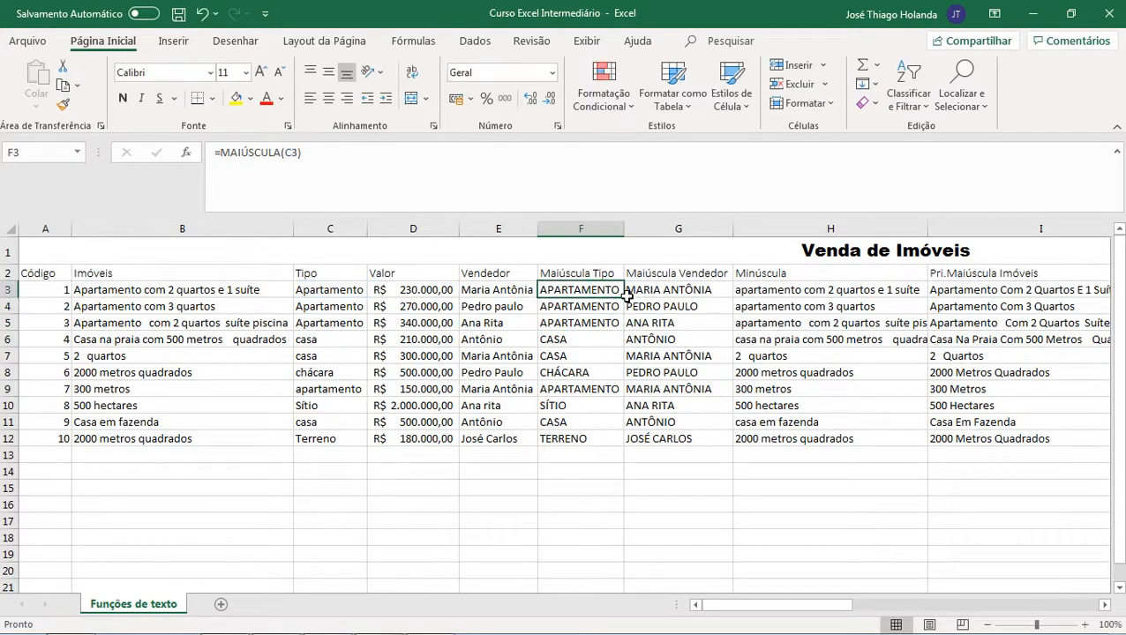
Step: Fill the Maiúscula Tipo formula down column F through row 12
{"action": "left_click_drag", "start_coordinate": [624, 298], "coordinate": [617, 443]}
{"action": "left_click", "coordinate": [572, 369]}
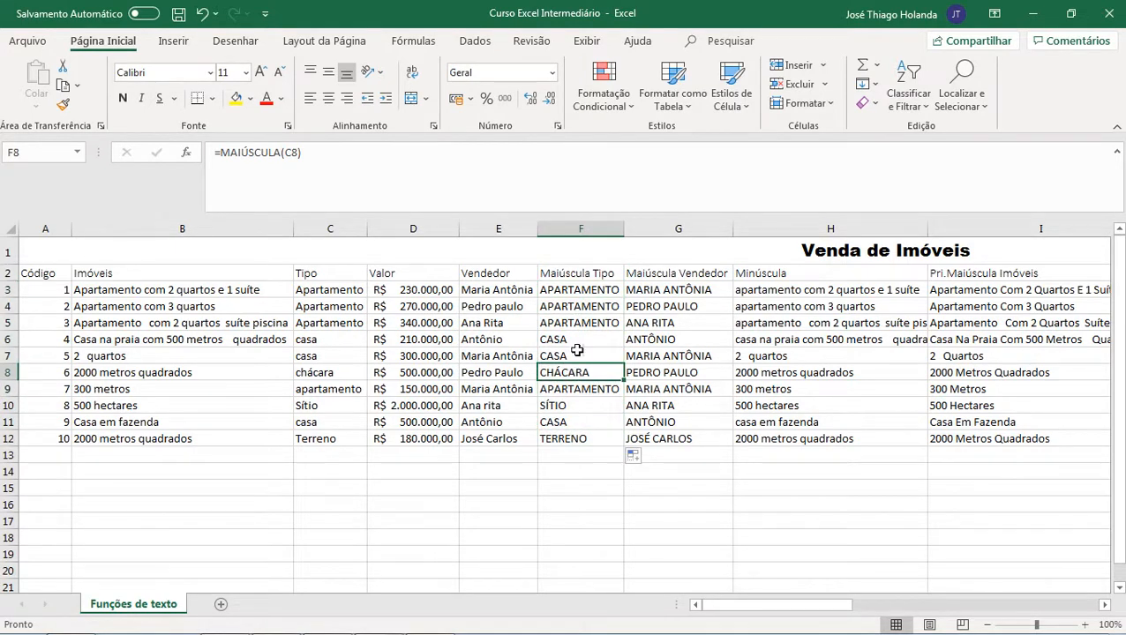
{"action": "left_click", "coordinate": [331, 228]}
{"action": "left_click", "coordinate": [498, 228]}
{"action": "left_click", "coordinate": [582, 228]}
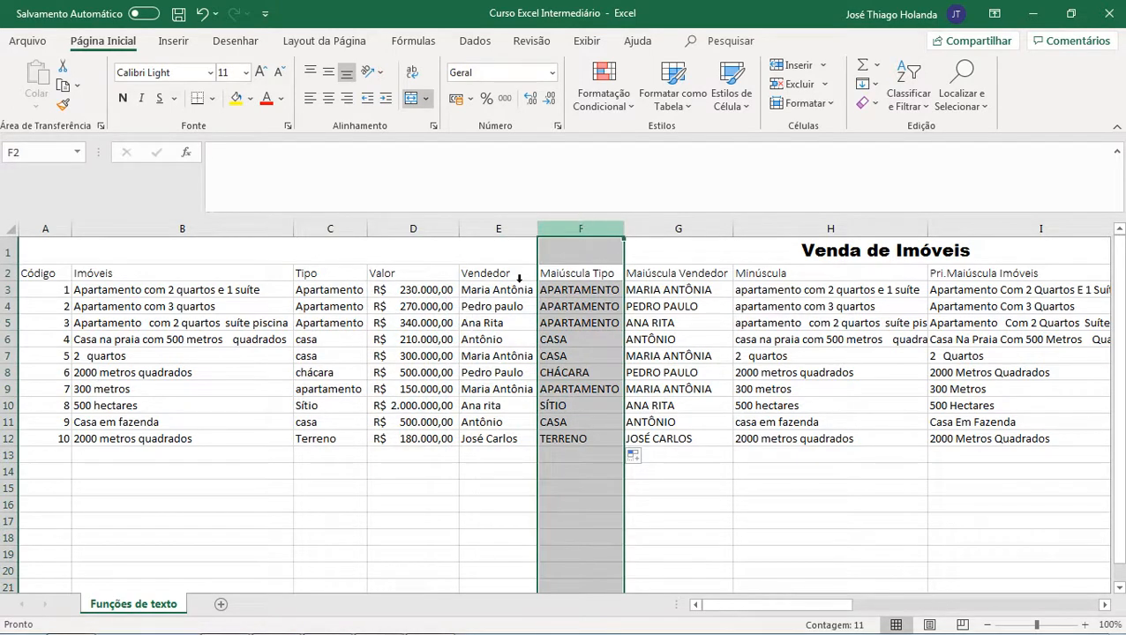
{"action": "left_click", "coordinate": [339, 294]}
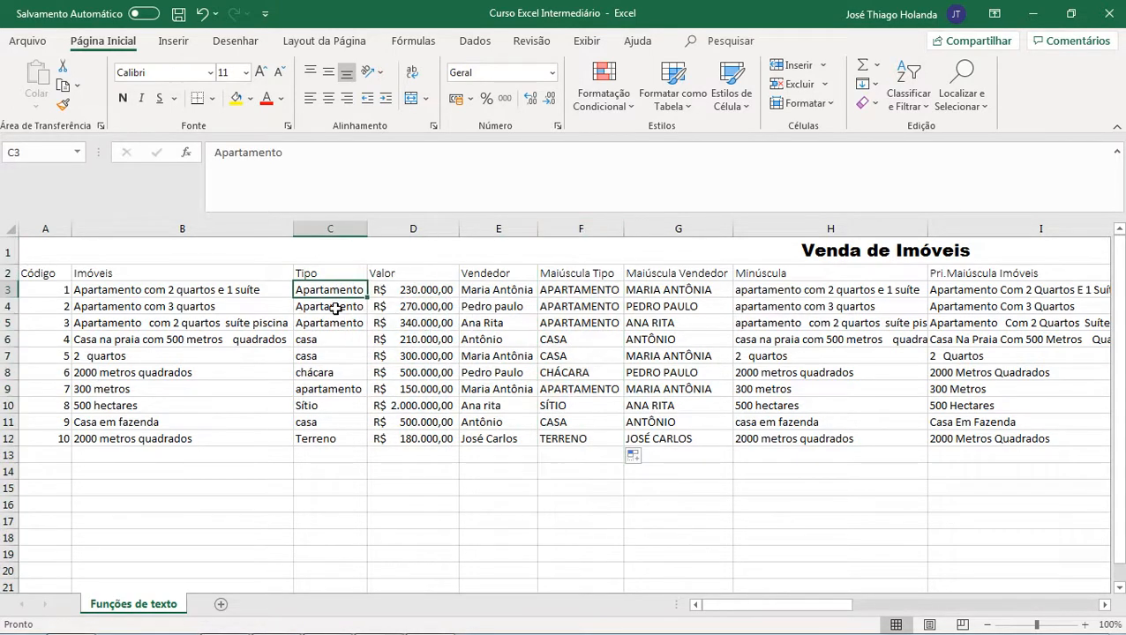
{"action": "left_click", "coordinate": [590, 294]}
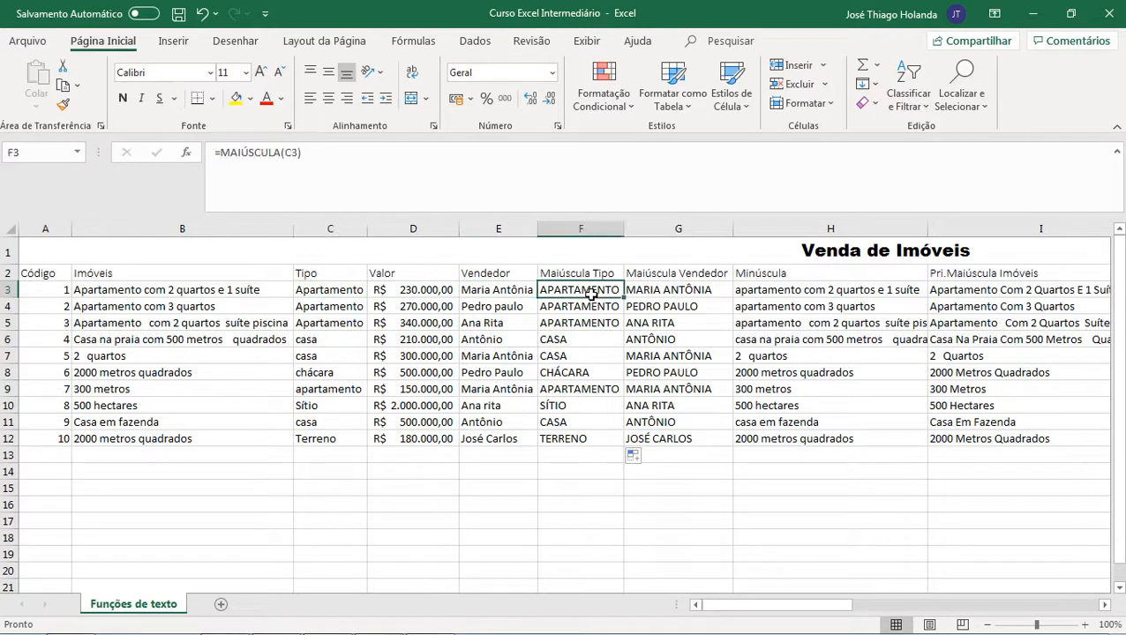
Step: Try to paste the whole Maiúscula Tipo column as values over the Tipo column
{"action": "left_click", "coordinate": [587, 228]}
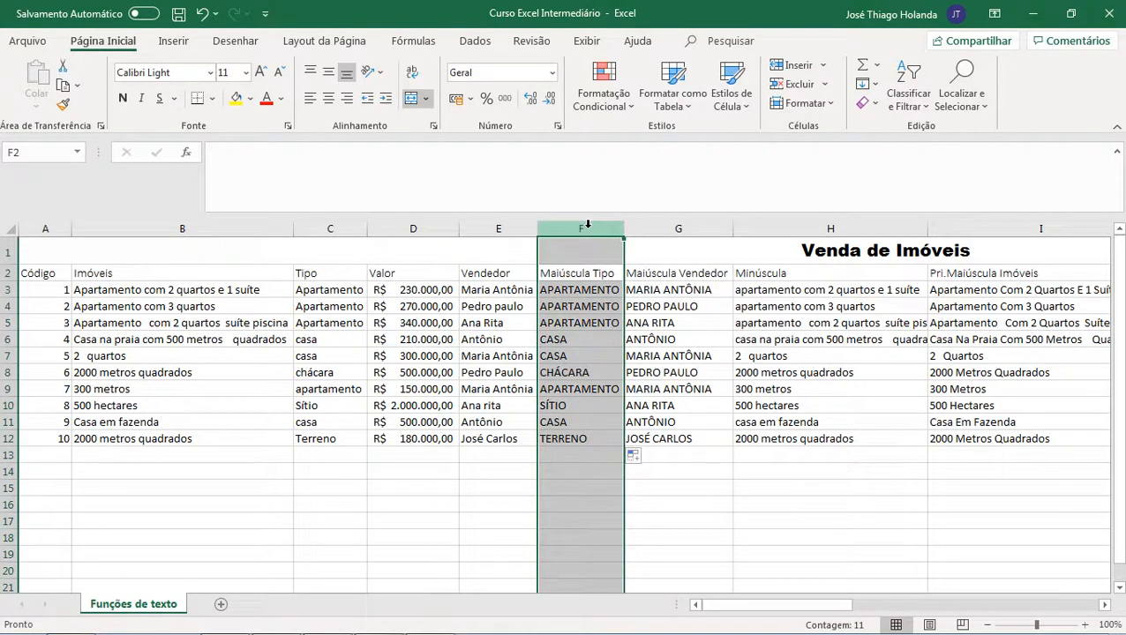
{"action": "key", "text": "ctrl+c"}
{"action": "left_click", "coordinate": [335, 228]}
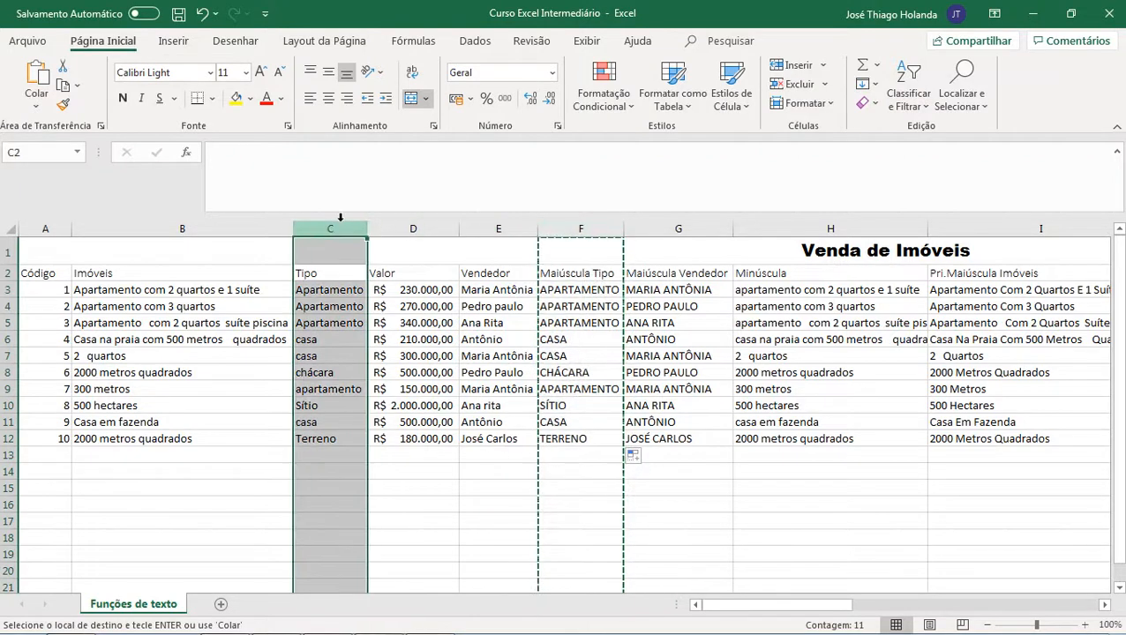
{"action": "left_click", "coordinate": [37, 106]}
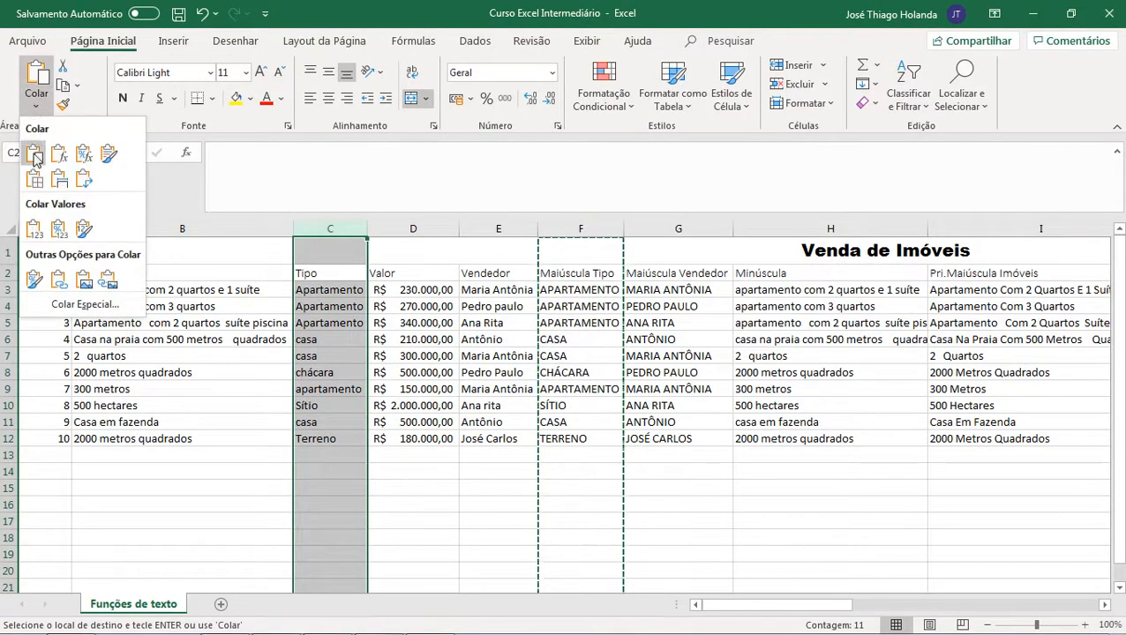
{"action": "left_click", "coordinate": [34, 228]}
{"action": "left_click", "coordinate": [569, 370]}
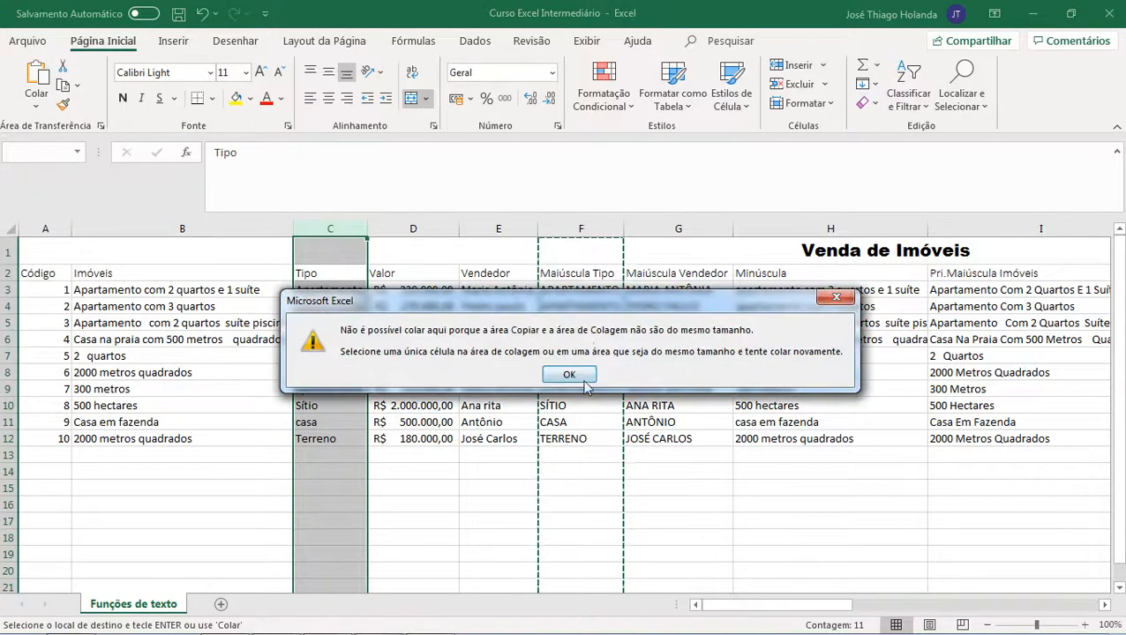
{"action": "left_click", "coordinate": [573, 375]}
Step: Paste the uppercase results from F3:F12 as values over C3:C12, widen column C, and undo both changes
{"action": "left_click", "coordinate": [584, 342]}
{"action": "left_click", "coordinate": [561, 272]}
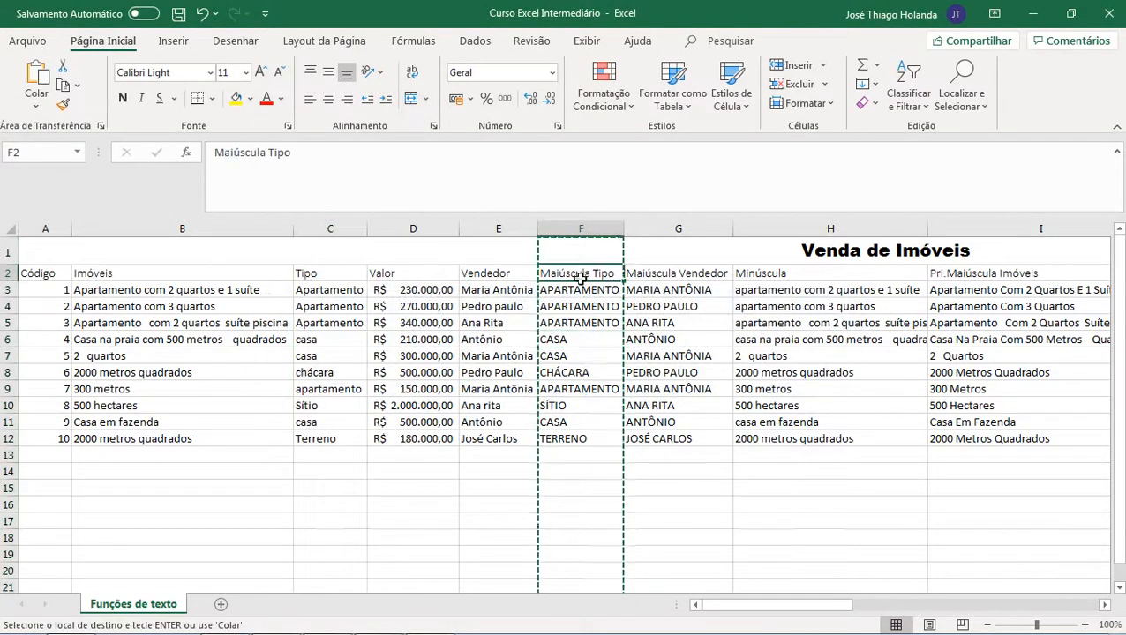
{"action": "left_click_drag", "start_coordinate": [559, 272], "coordinate": [566, 429]}
{"action": "left_click_drag", "start_coordinate": [572, 289], "coordinate": [574, 437]}
{"action": "left_click", "coordinate": [335, 291]}
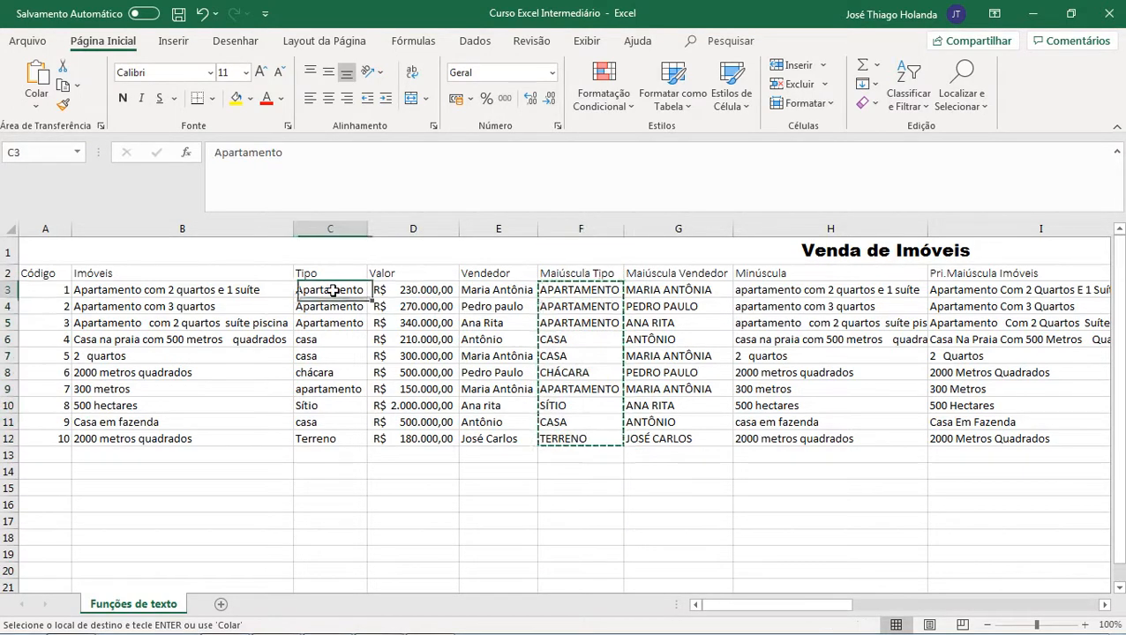
{"action": "left_click", "coordinate": [21, 105]}
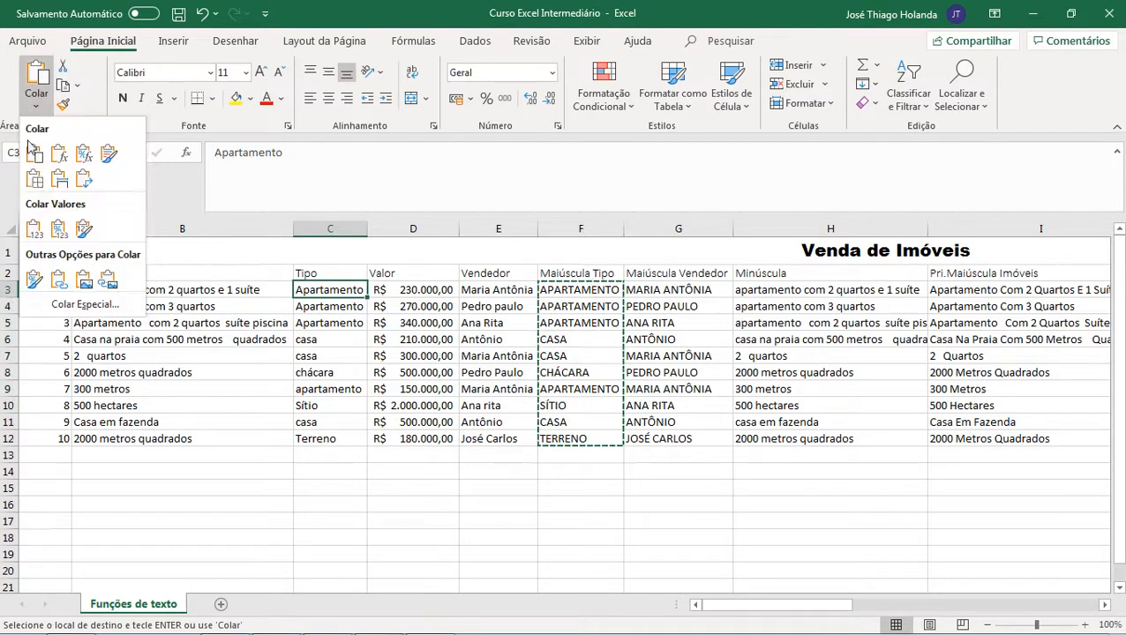
{"action": "left_click", "coordinate": [35, 228]}
{"action": "left_click_drag", "start_coordinate": [367, 225], "coordinate": [380, 228]}
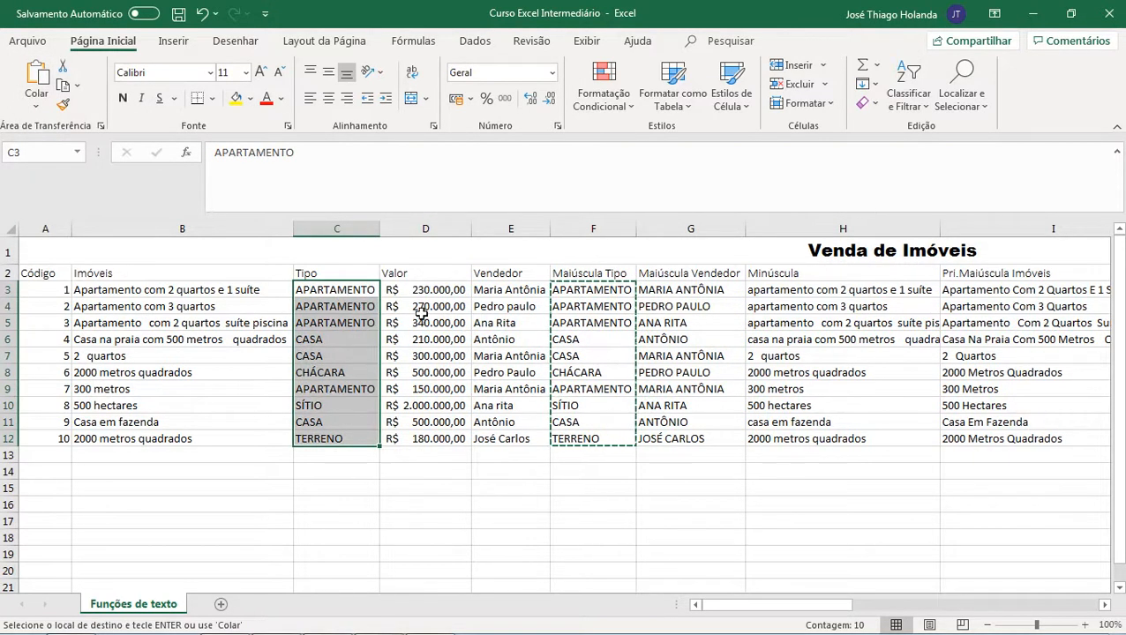
{"action": "key", "text": "ctrl+z"}
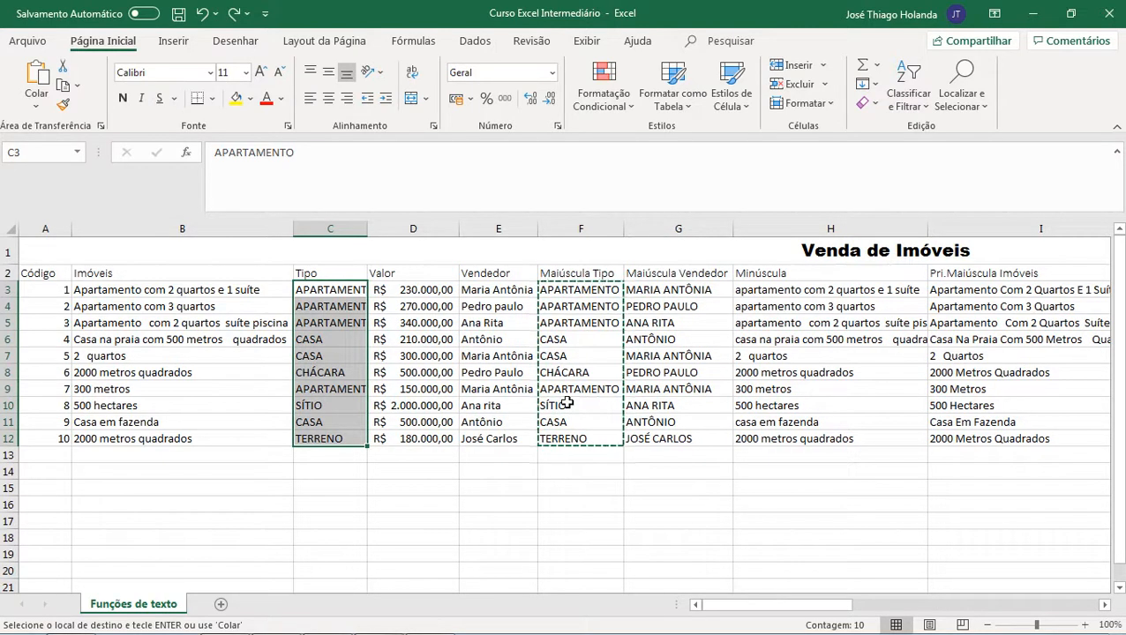
{"action": "key", "text": "ctrl+z"}
Step: Examine the formulas in the Maiúscula Vendedor and Minúscula columns
{"action": "left_click", "coordinate": [693, 339]}
{"action": "left_click", "coordinate": [652, 291]}
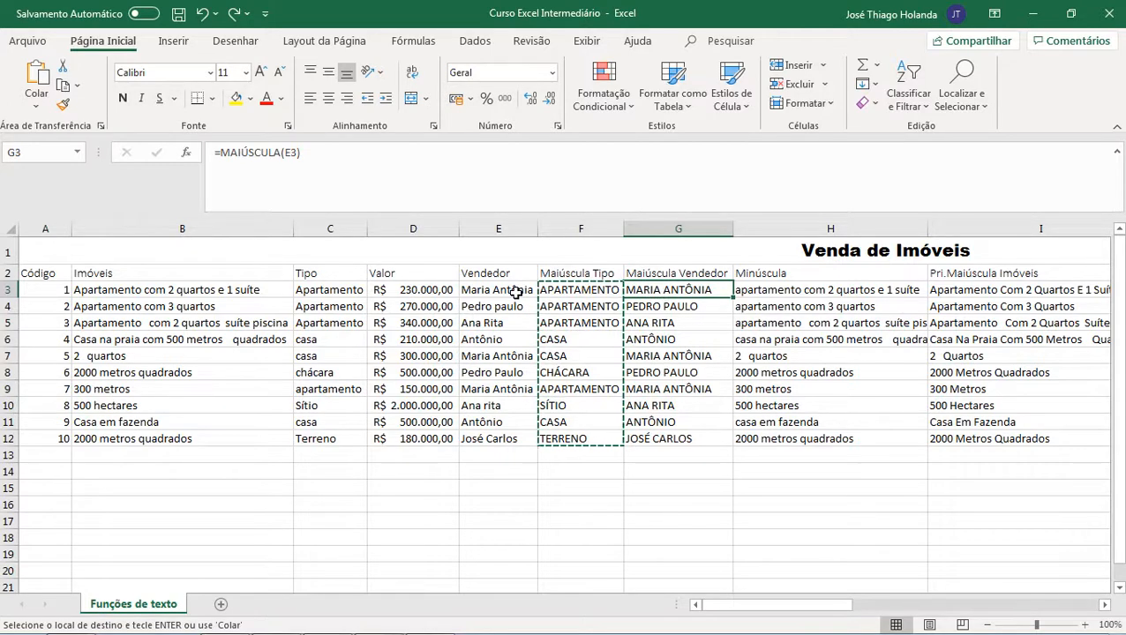
{"action": "key", "text": "Escape"}
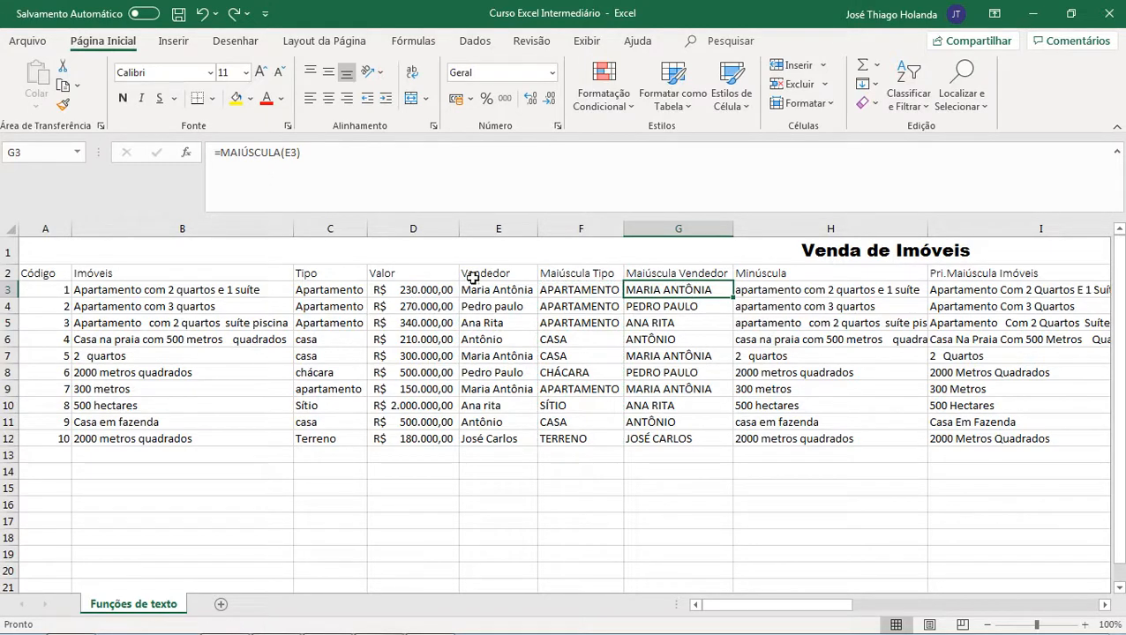
{"action": "left_click", "coordinate": [777, 291]}
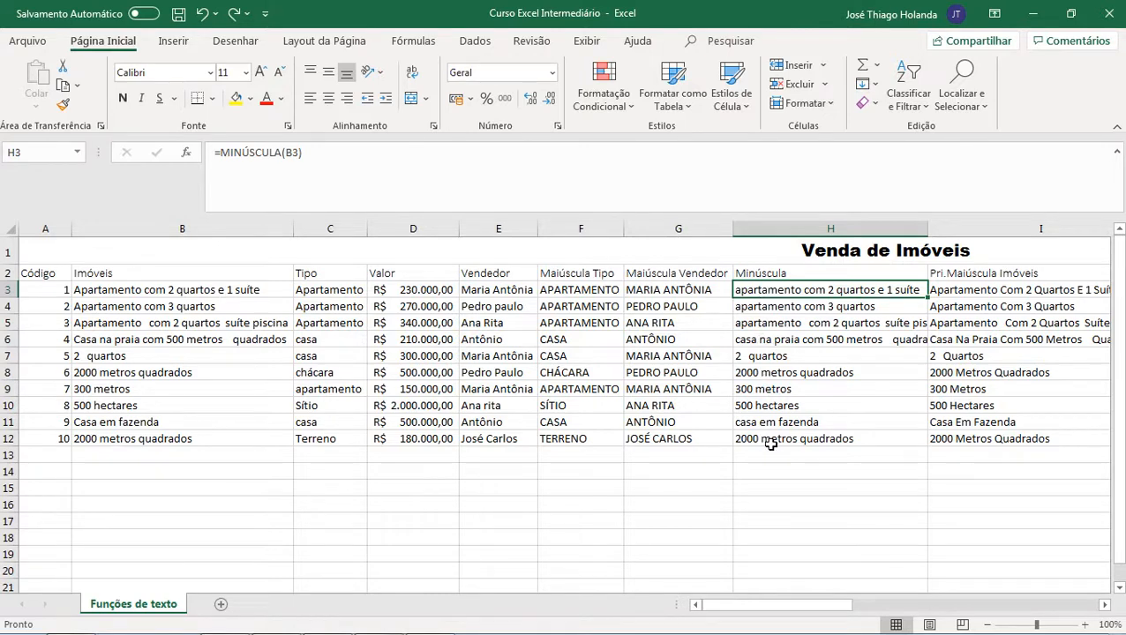
Step: Re-enter =MINÚSCULA(B3) in H3 and fill it down the Minúscula column through row 12
{"action": "left_click", "coordinate": [280, 153]}
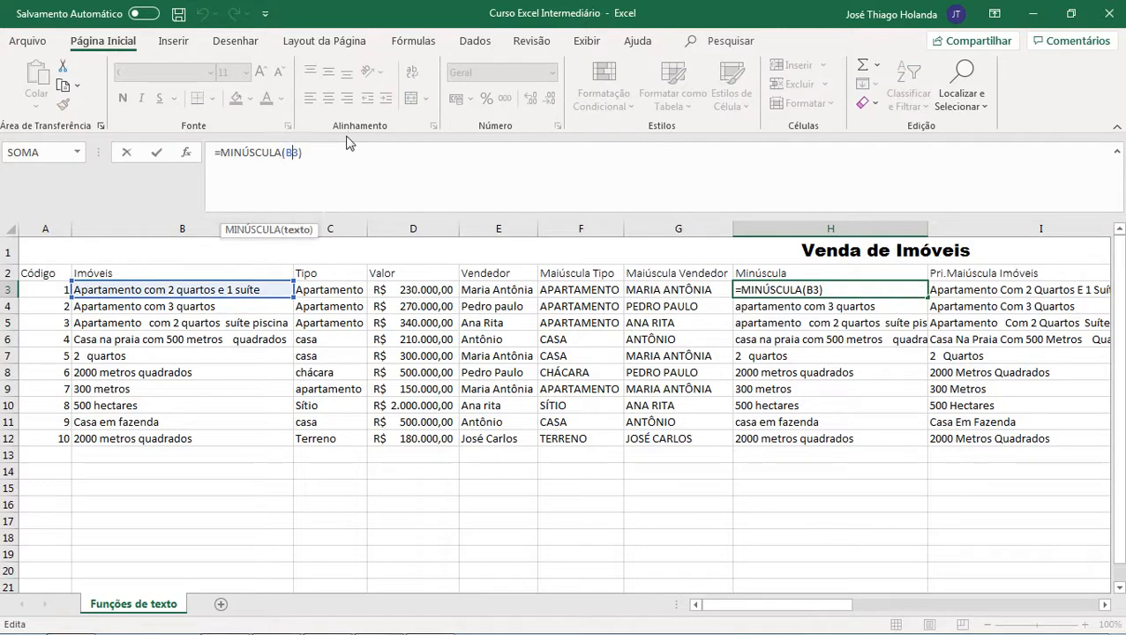
{"action": "key", "text": "BackSpace"}
{"action": "key", "text": "BackSpace"}
{"action": "key", "text": "BackSpace"}
{"action": "key", "text": "BackSpace"}
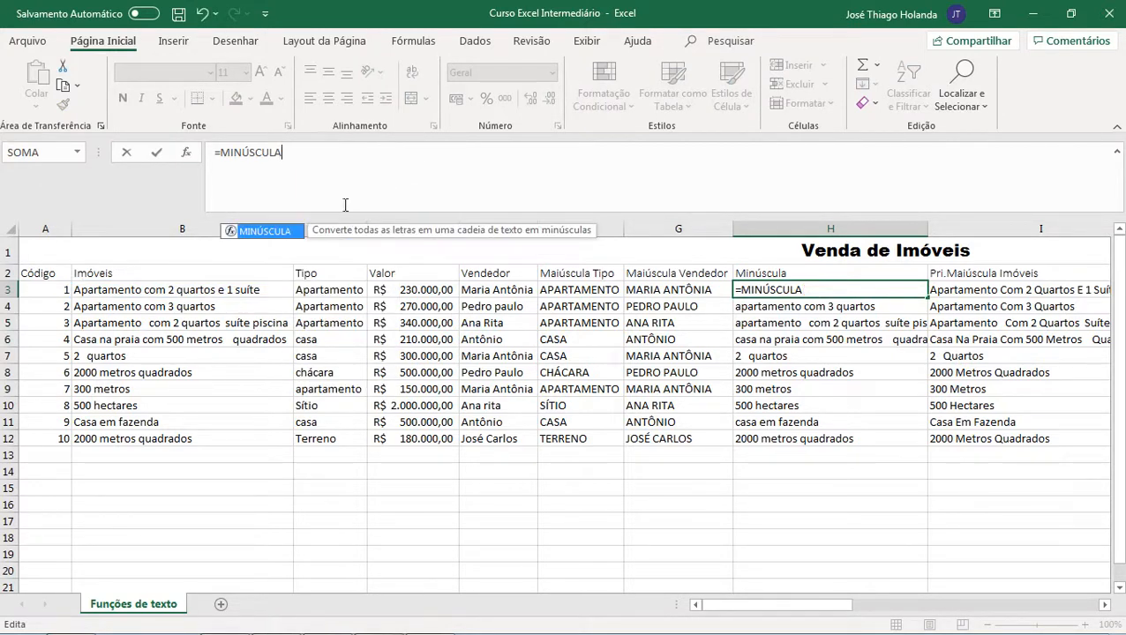
{"action": "type", "text": "(b3)"}
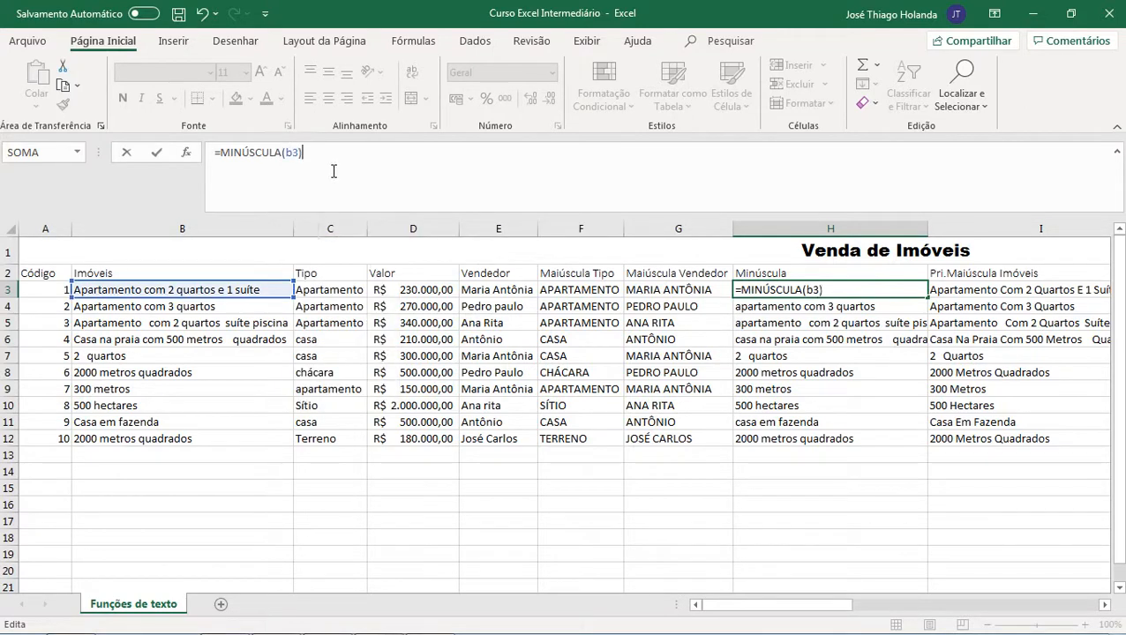
{"action": "key", "text": "Return"}
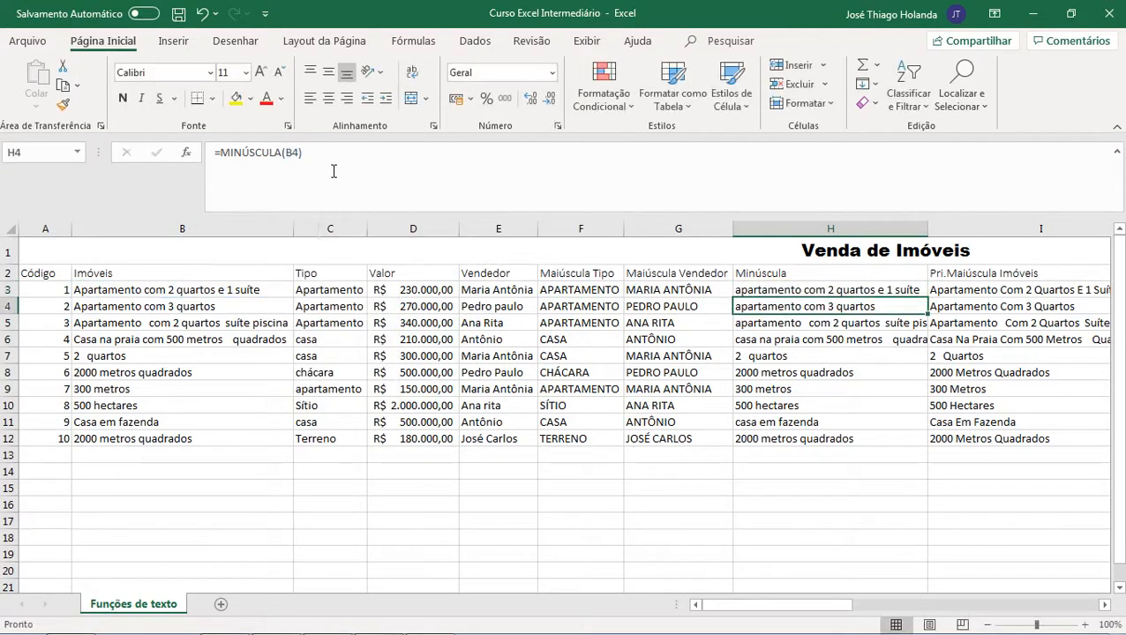
{"action": "key", "text": "Up"}
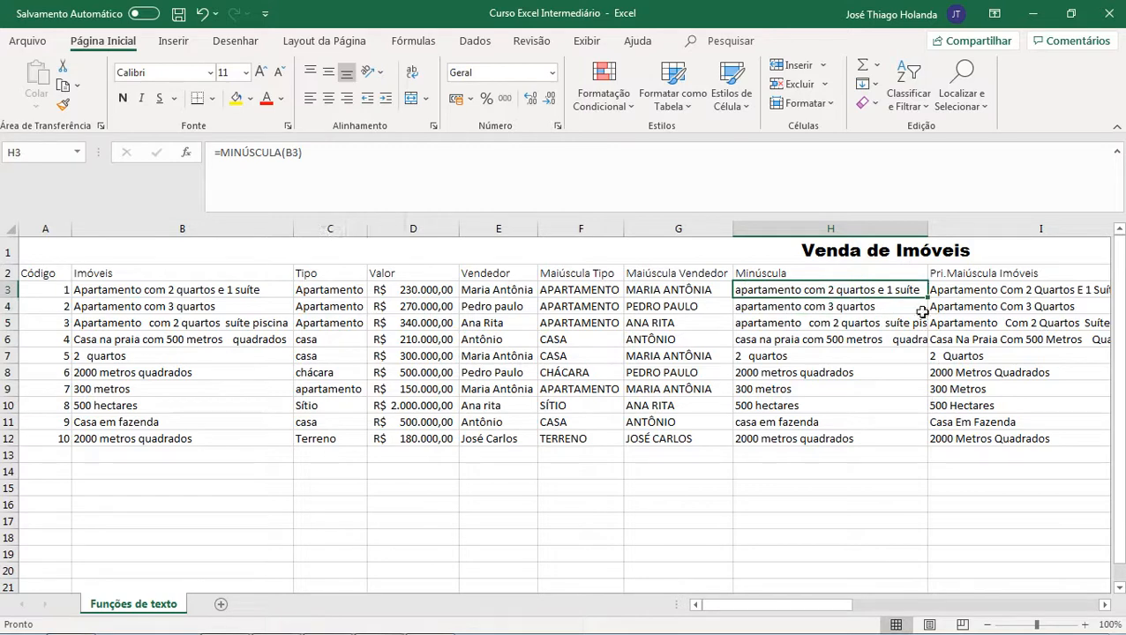
{"action": "left_click_drag", "start_coordinate": [926, 297], "coordinate": [934, 444]}
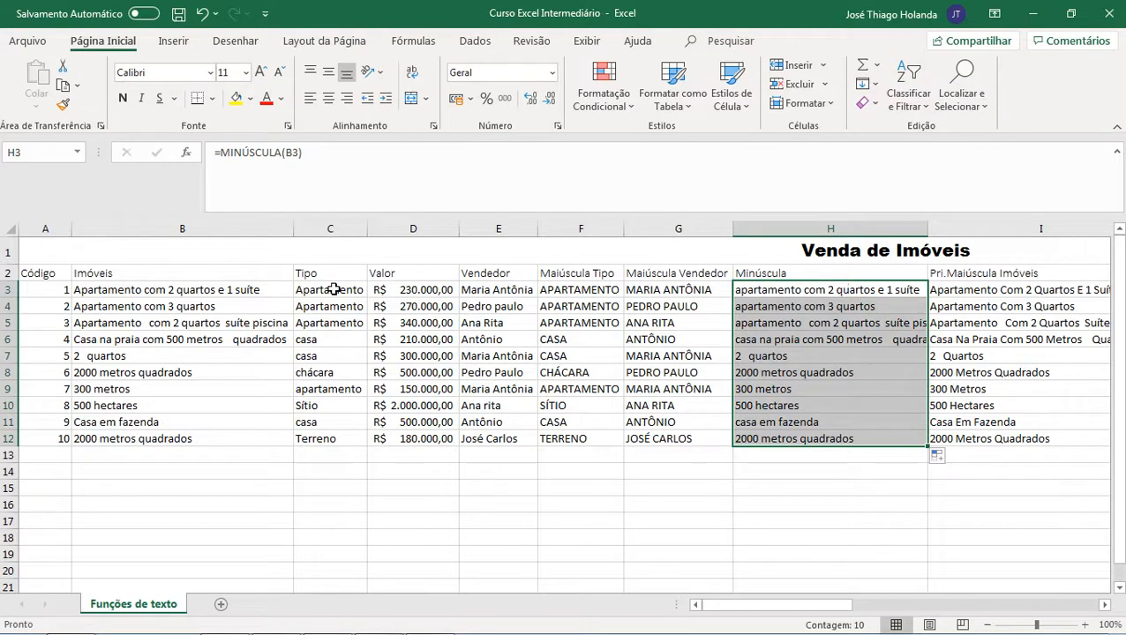
Step: Inspect the PRI.MAIÚSCULA, MAIÚSCULA, DIREITA and ESQUERDA formulas across the text-function columns
{"action": "left_click", "coordinate": [966, 293]}
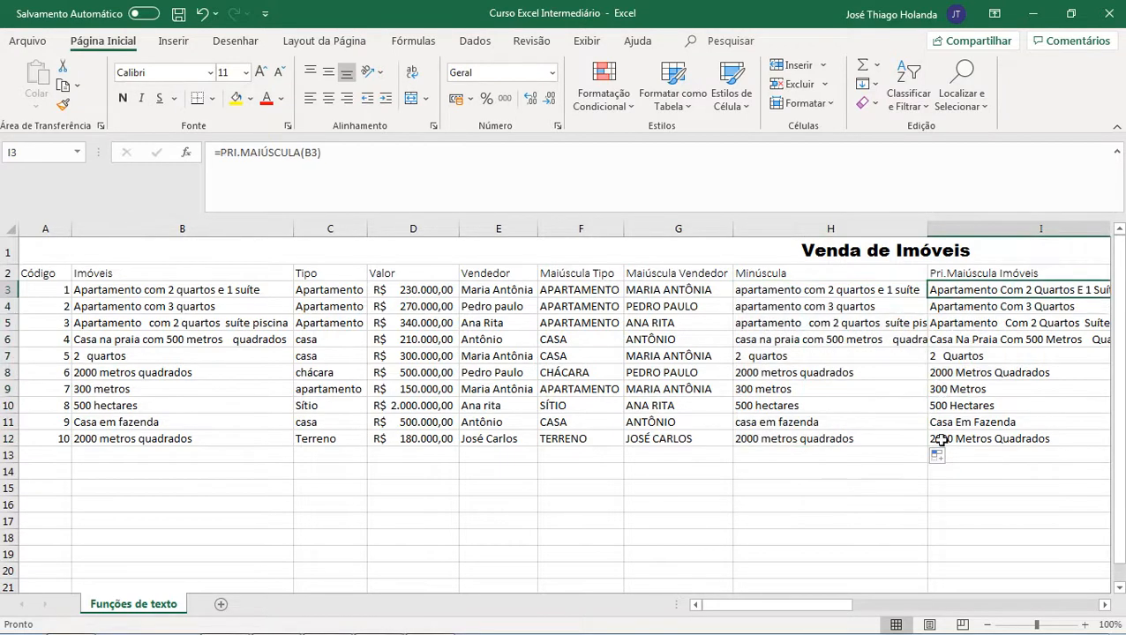
{"action": "left_click_drag", "start_coordinate": [786, 608], "coordinate": [833, 608]}
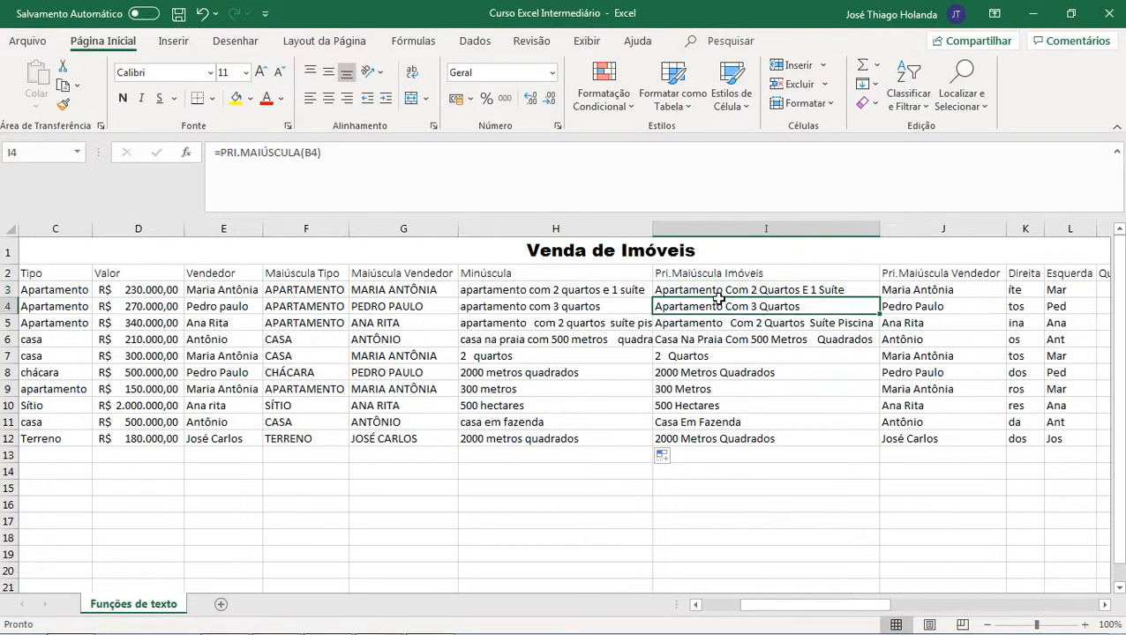
{"action": "left_click", "coordinate": [239, 154]}
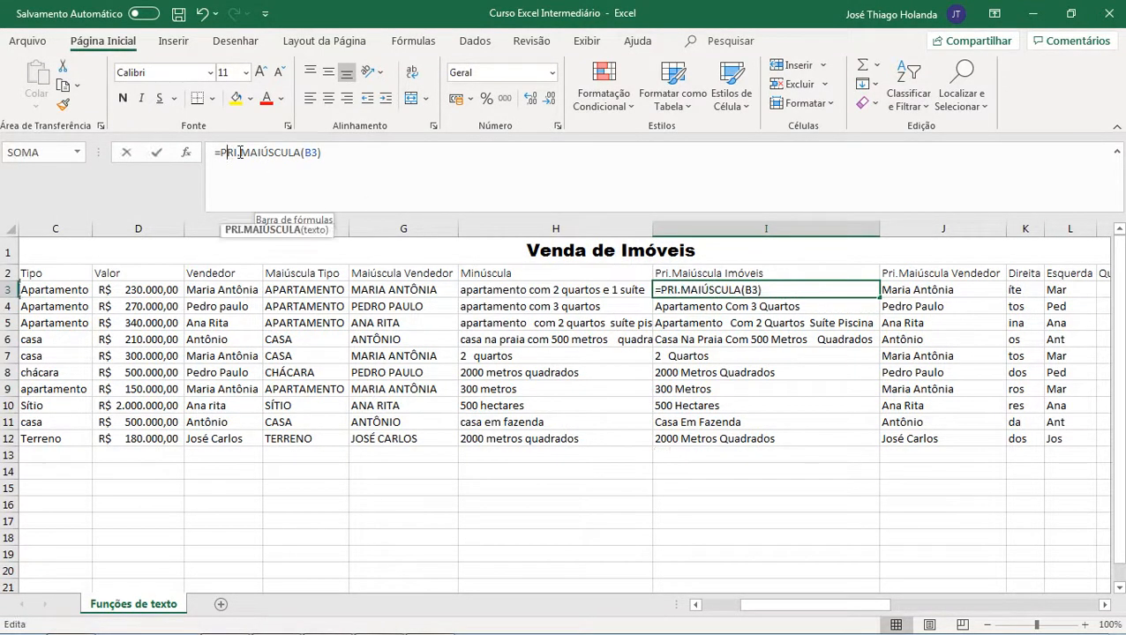
{"action": "left_click", "coordinate": [318, 145]}
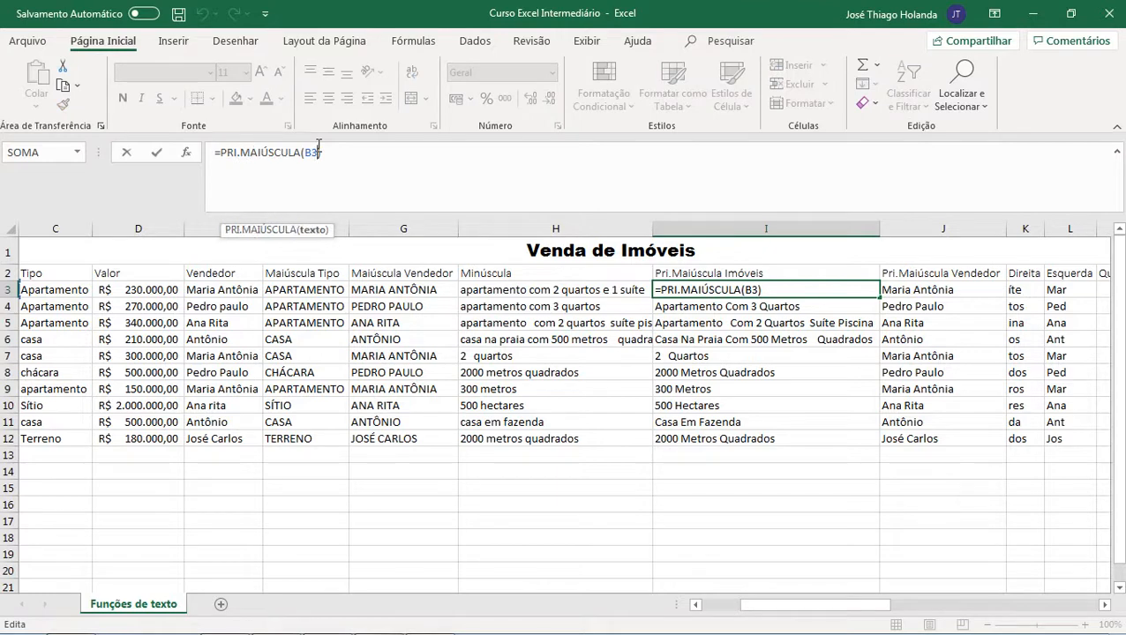
{"action": "key", "text": "ctrl+Return"}
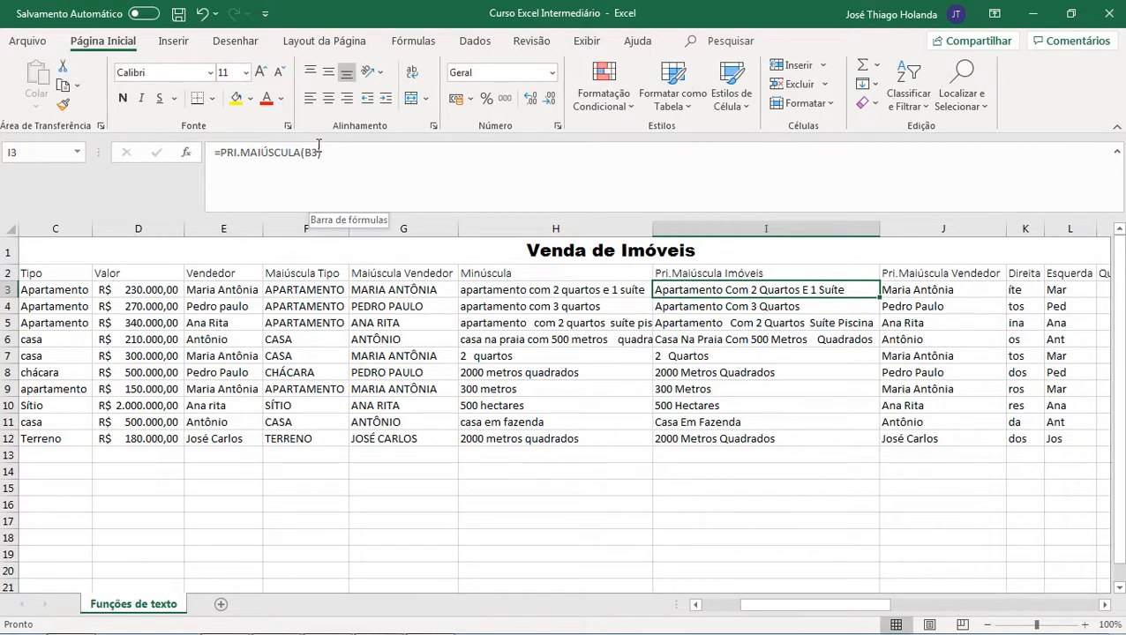
{"action": "key", "text": "Down"}
{"action": "key", "text": "Down"}
{"action": "key", "text": "Down"}
{"action": "key", "text": "Down"}
{"action": "key", "text": "Down"}
{"action": "key", "text": "Down"}
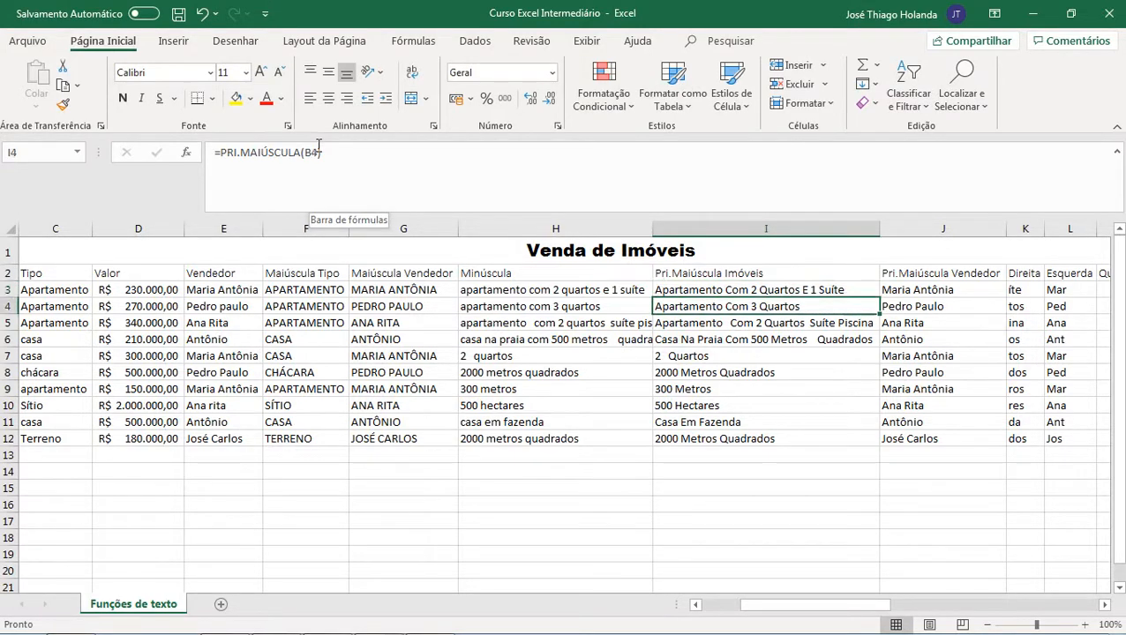
{"action": "key", "text": "Down"}
{"action": "key", "text": "Down"}
{"action": "key", "text": "Up"}
{"action": "key", "text": "Up"}
{"action": "key", "text": "Up"}
{"action": "key", "text": "Up"}
{"action": "key", "text": "Up"}
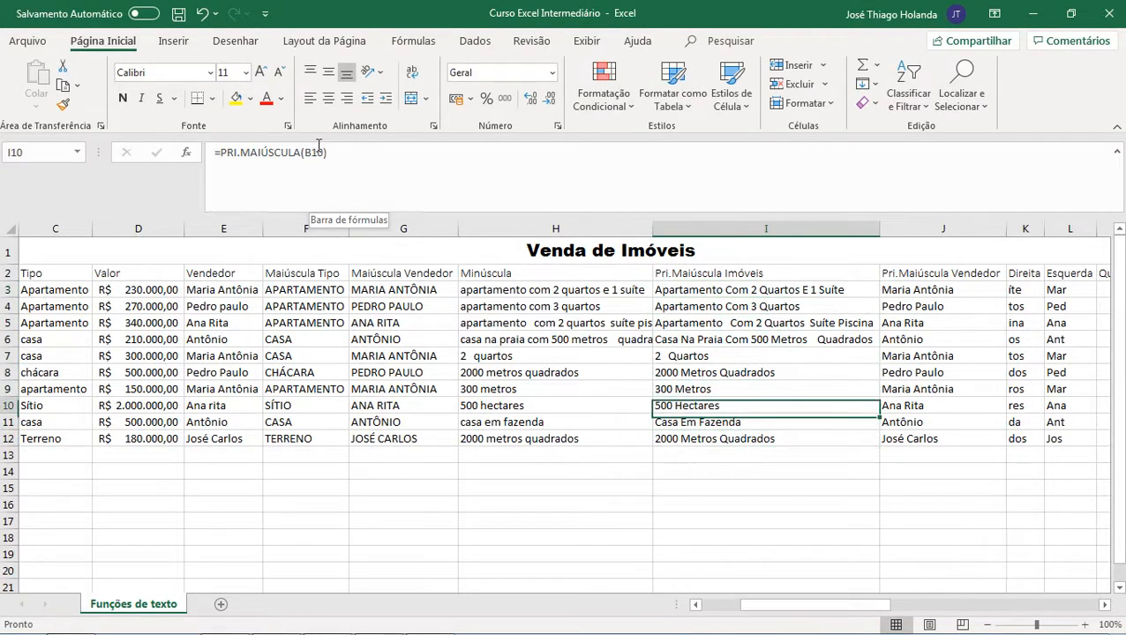
{"action": "key", "text": "Up"}
{"action": "key", "text": "Right"}
{"action": "key", "text": "Right"}
{"action": "key", "text": "Right"}
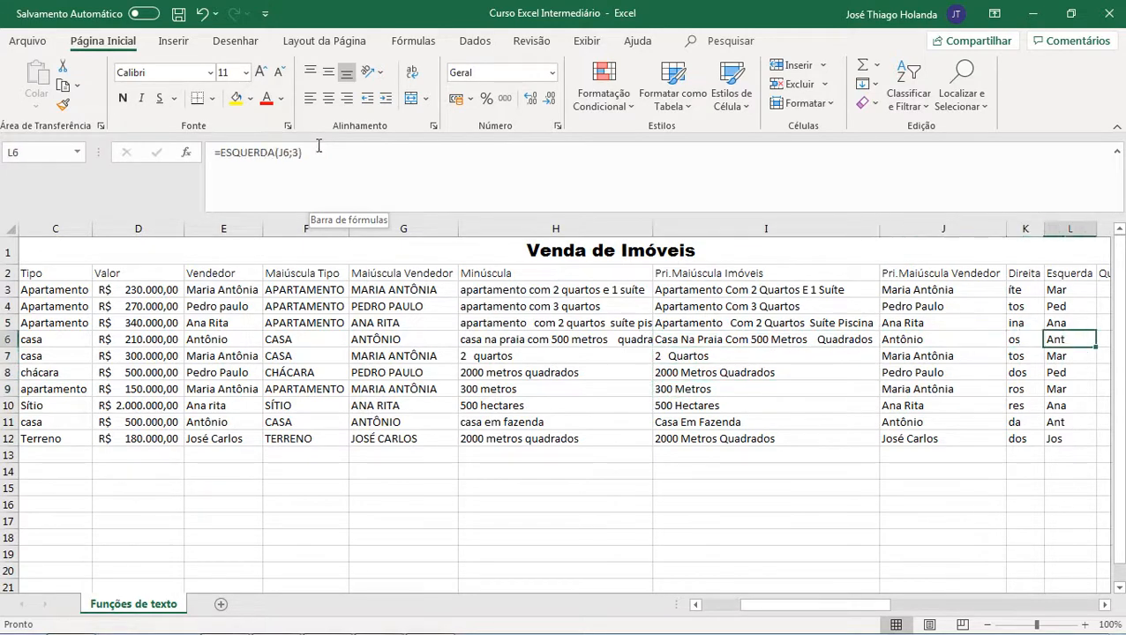
{"action": "key", "text": "Left"}
{"action": "key", "text": "Up"}
{"action": "key", "text": "Left"}
{"action": "key", "text": "Up"}
{"action": "key", "text": "Left"}
{"action": "key", "text": "Up"}
{"action": "key", "text": "Right"}
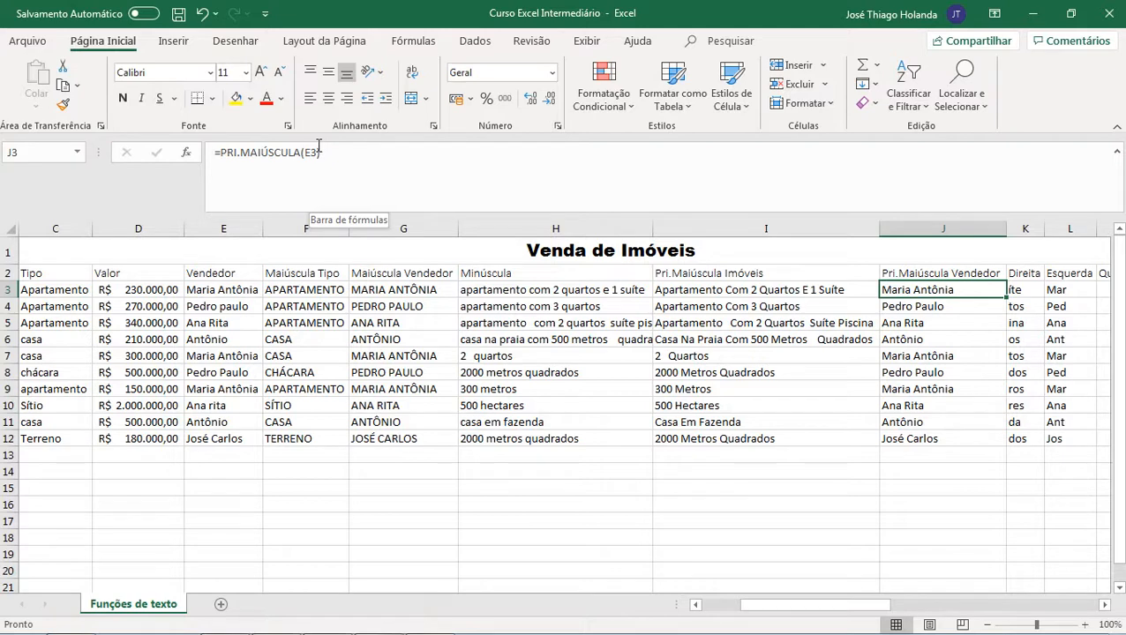
{"action": "key", "text": "Left"}
{"action": "key", "text": "Left"}
{"action": "key", "text": "Left"}
{"action": "key", "text": "Left"}
{"action": "key", "text": "Left"}
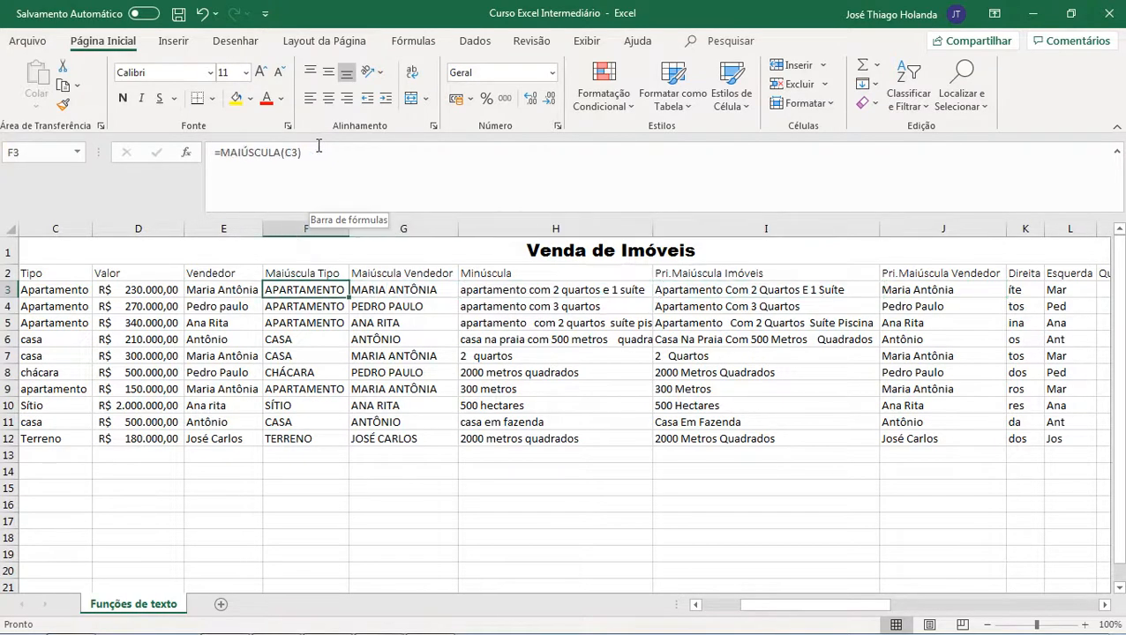
{"action": "key", "text": "Right"}
{"action": "key", "text": "Right"}
{"action": "key", "text": "Right"}
{"action": "key", "text": "Right"}
{"action": "key", "text": "Right"}
{"action": "key", "text": "Right"}
{"action": "key", "text": "Right"}
{"action": "key", "text": "Right"}
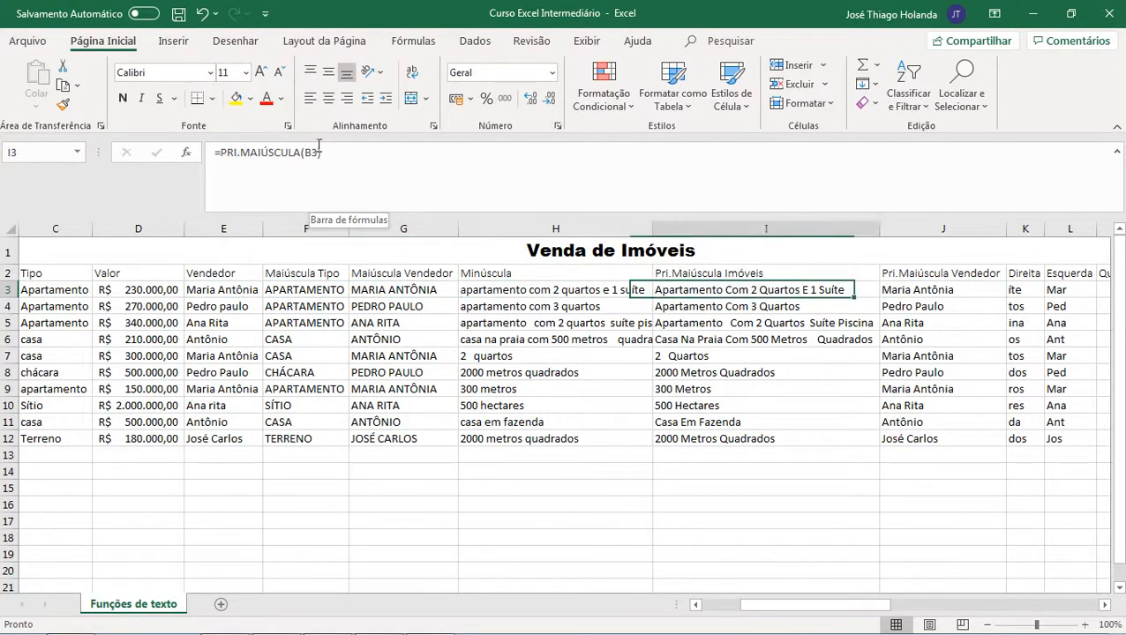
{"action": "key", "text": "Left"}
{"action": "key", "text": "Left"}
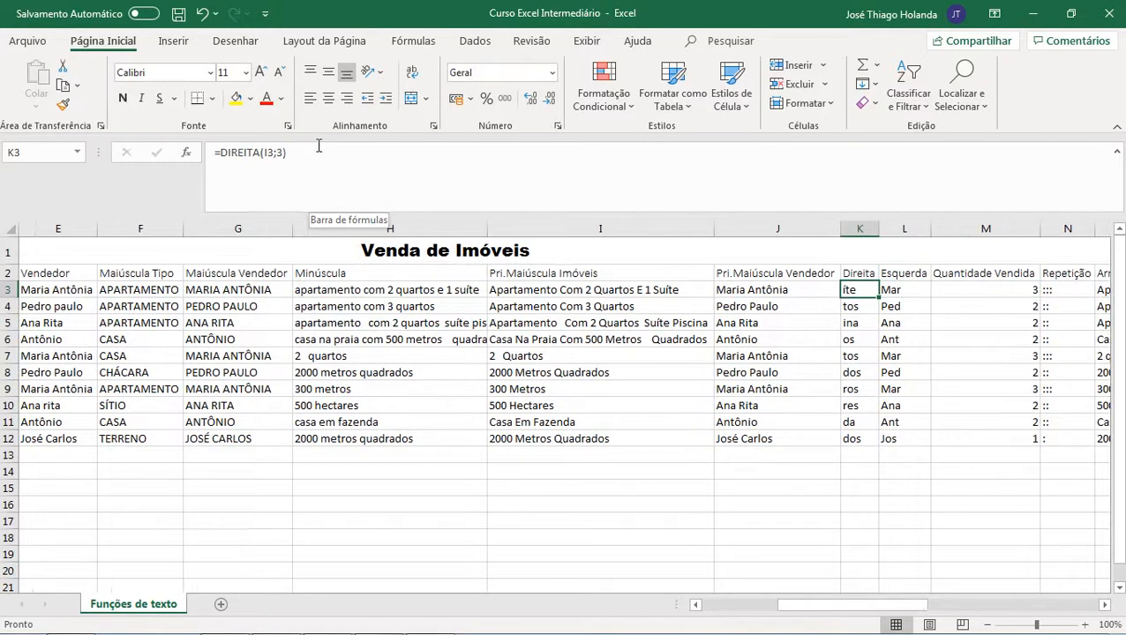
Step: Rewrite the Direita formula in K3 as =DIREITA(E3;3)
{"action": "left_click", "coordinate": [280, 157]}
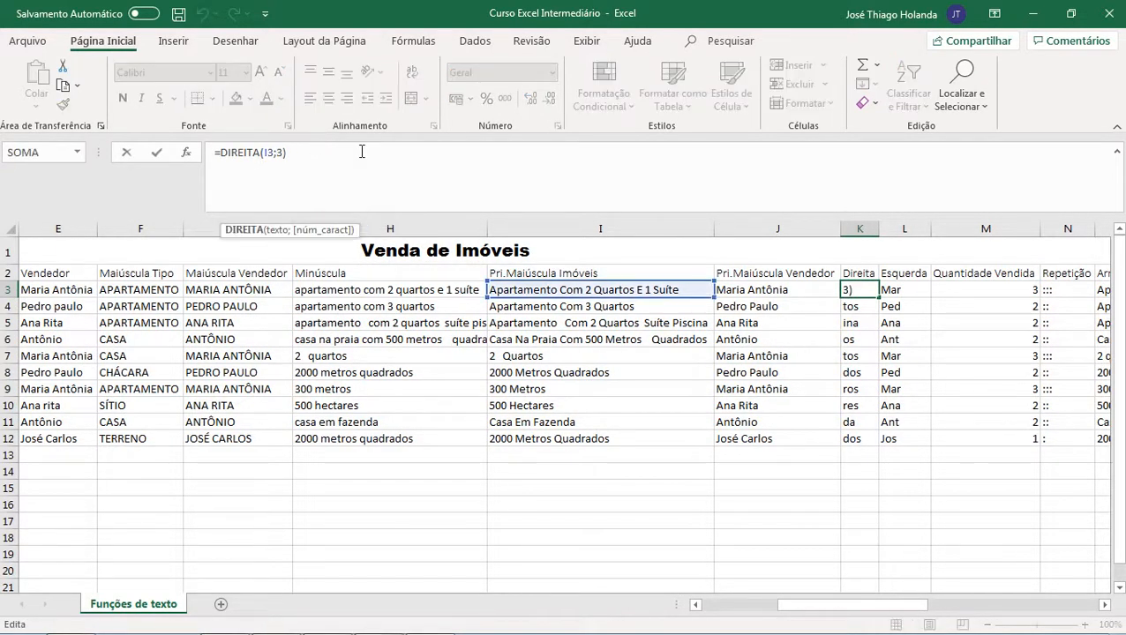
{"action": "key", "text": "BackSpace"}
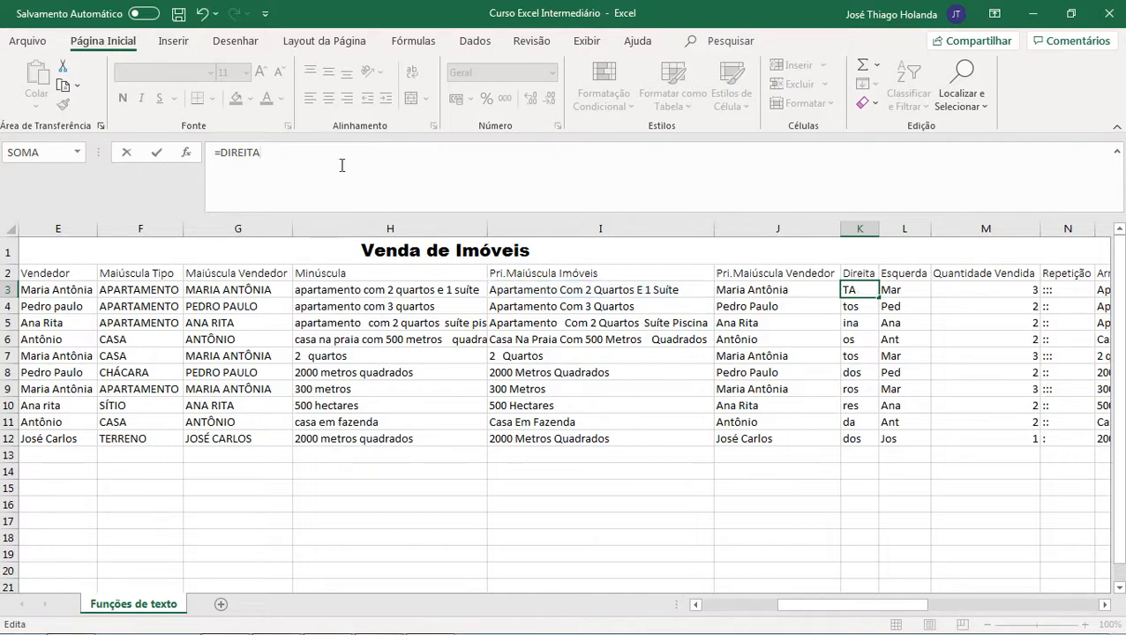
{"action": "type", "text": "("}
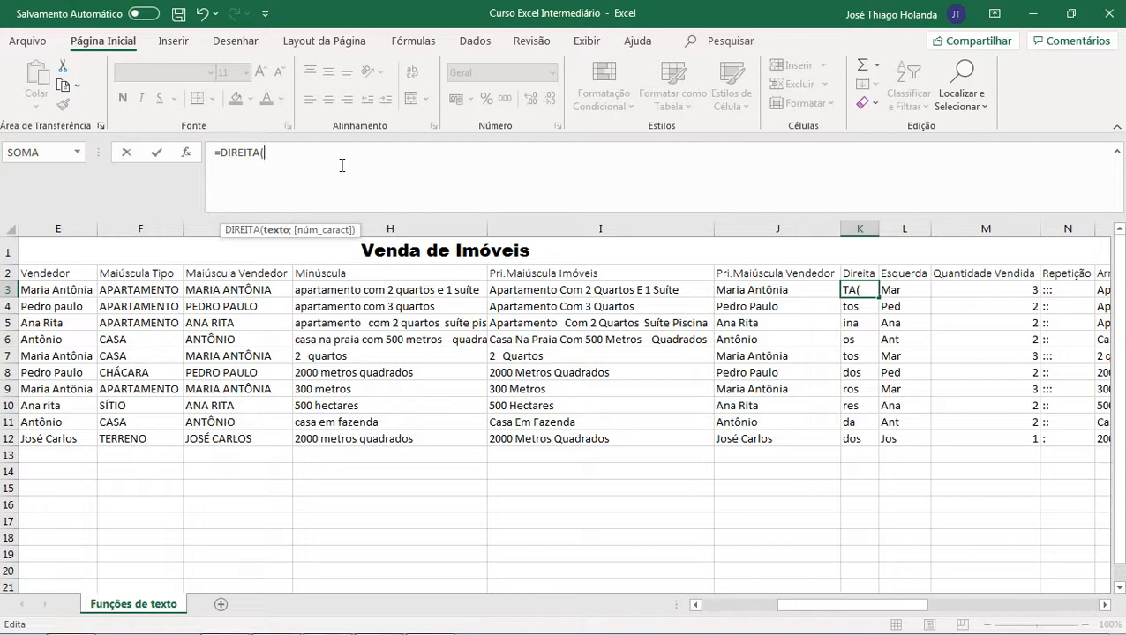
{"action": "key", "text": "BackSpace"}
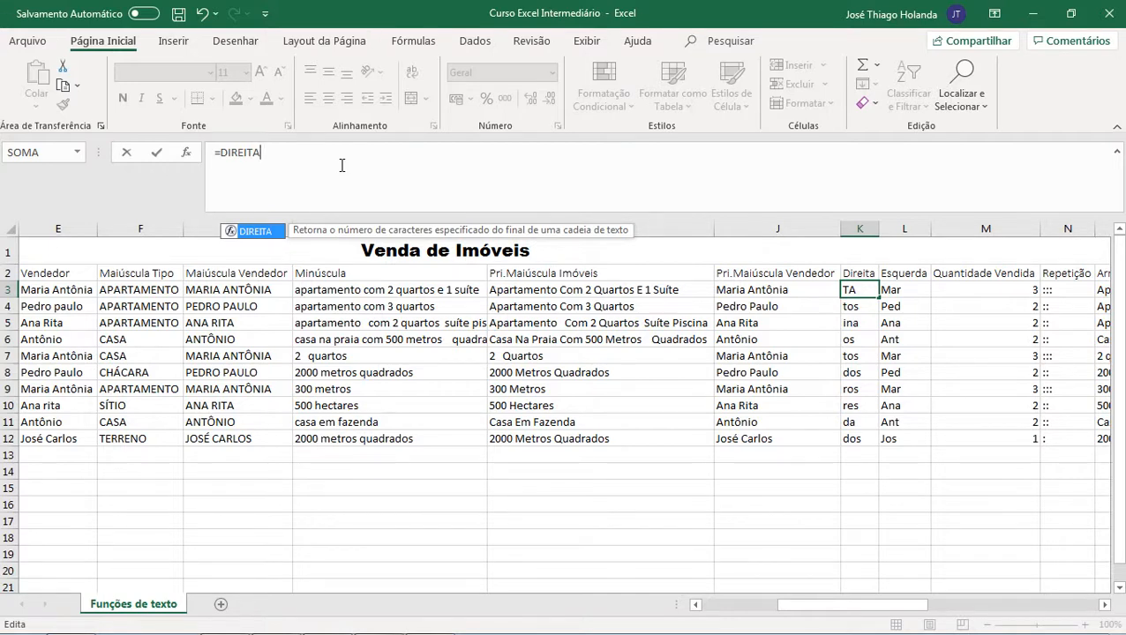
{"action": "type", "text": "("}
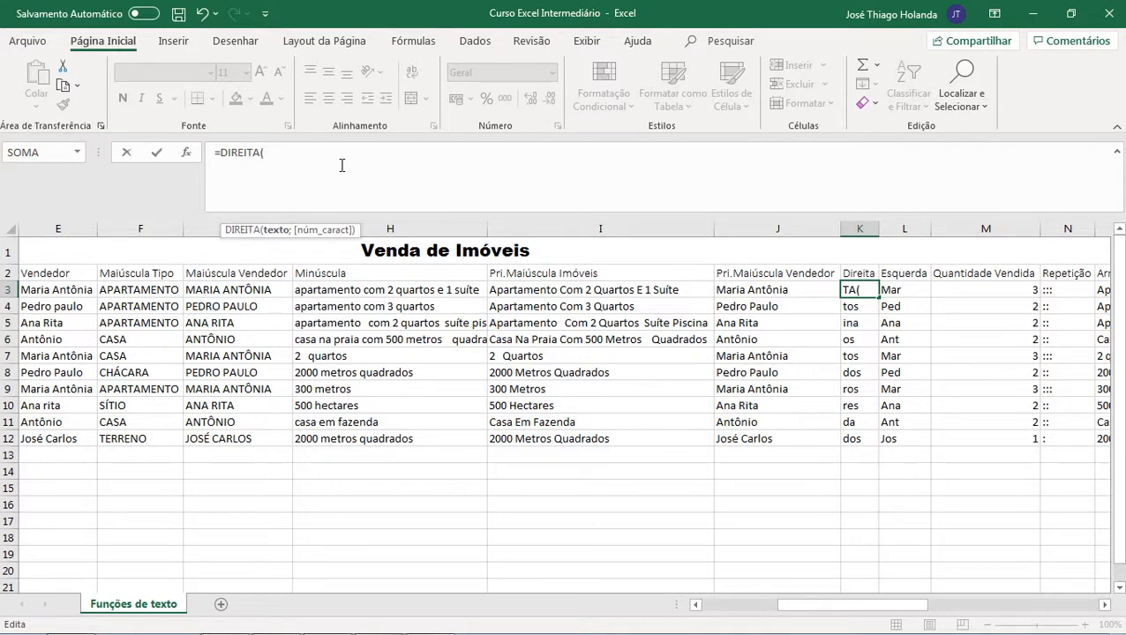
{"action": "type", "text": "e3"}
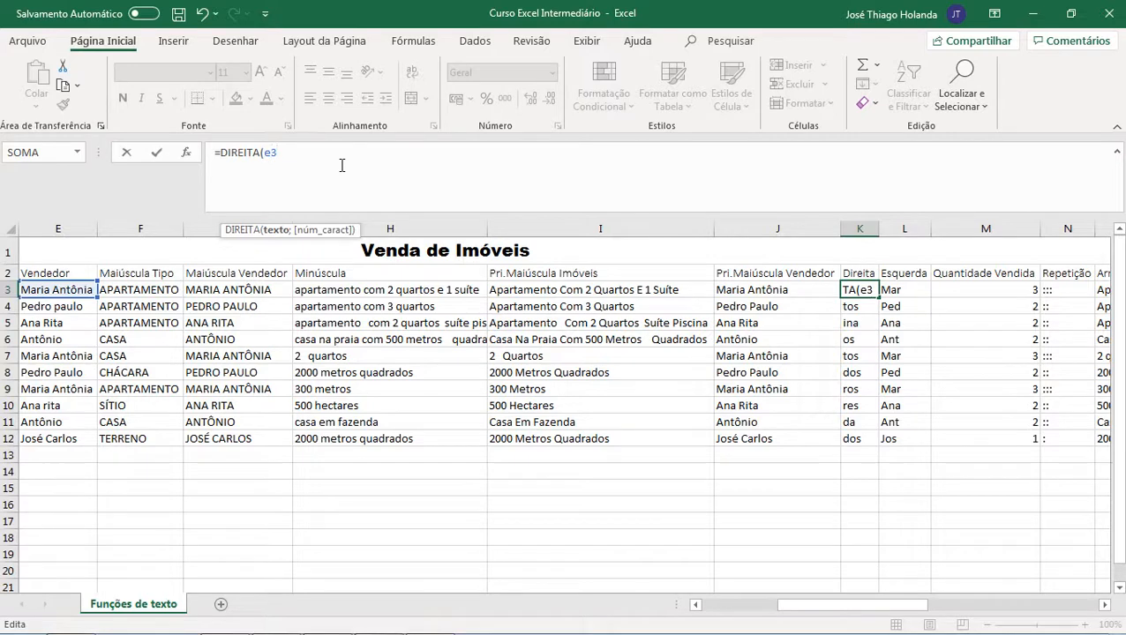
{"action": "type", "text": ";3)"}
{"action": "key", "text": "Return"}
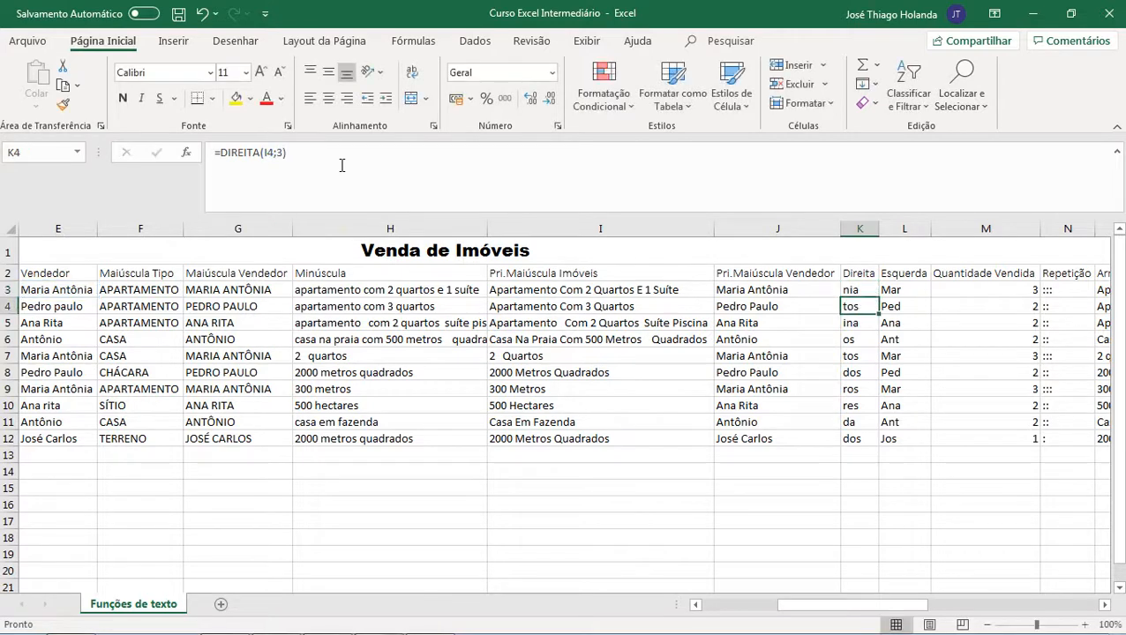
Step: Examine the Vendedor, Valor, Pri.Maiúscula and Direita cells of row 3 and their formulas
{"action": "key", "text": "Up"}
{"action": "key", "text": "Left"}
{"action": "key", "text": "Left"}
{"action": "key", "text": "Left"}
{"action": "key", "text": "Left"}
{"action": "key", "text": "Left"}
{"action": "key", "text": "Left"}
{"action": "key", "text": "Left"}
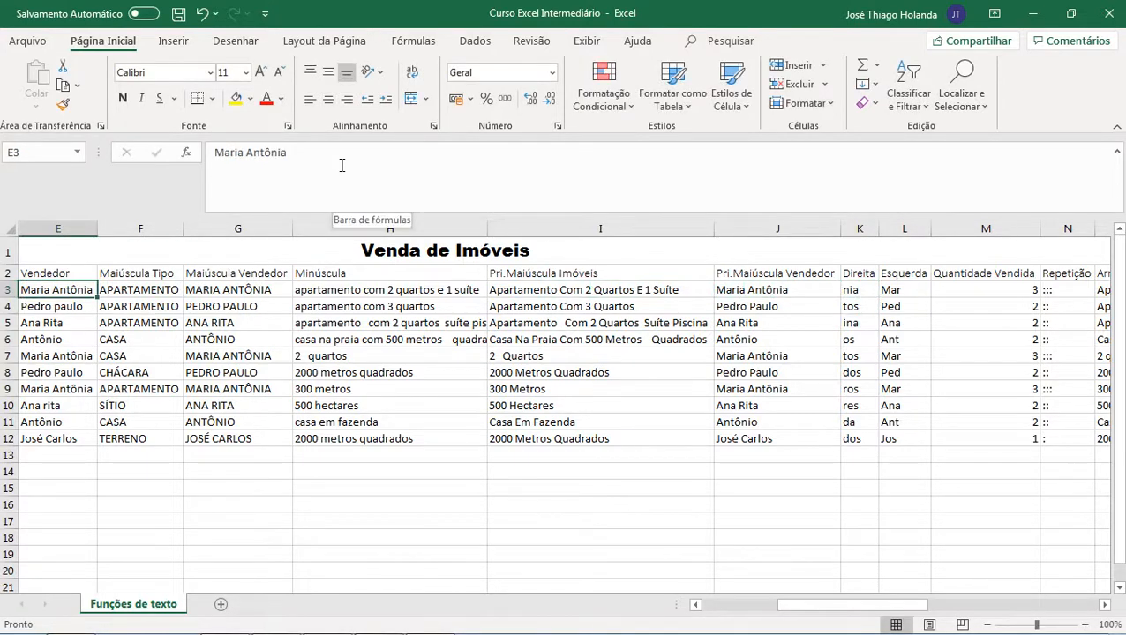
{"action": "key", "text": "Left"}
{"action": "key", "text": "Right"}
{"action": "key", "text": "Right"}
{"action": "key", "text": "Left"}
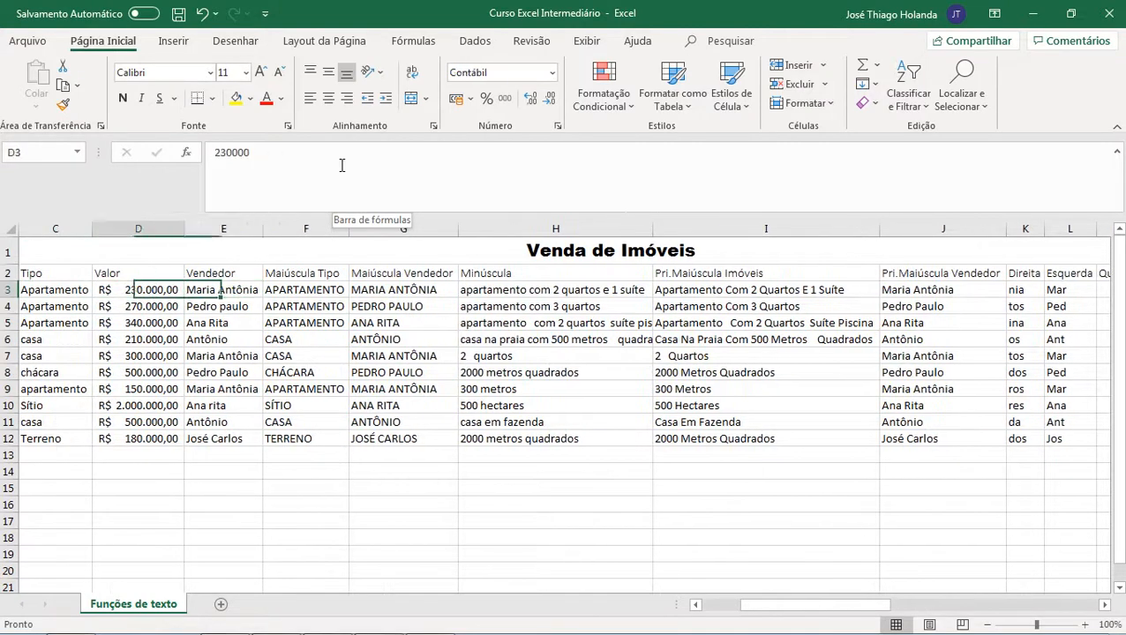
{"action": "key", "text": "Right"}
{"action": "key", "text": "Right"}
{"action": "key", "text": "Right"}
{"action": "key", "text": "Right"}
{"action": "key", "text": "Right"}
{"action": "key", "text": "Right"}
{"action": "key", "text": "Right"}
{"action": "key", "text": "Right"}
{"action": "key", "text": "Left"}
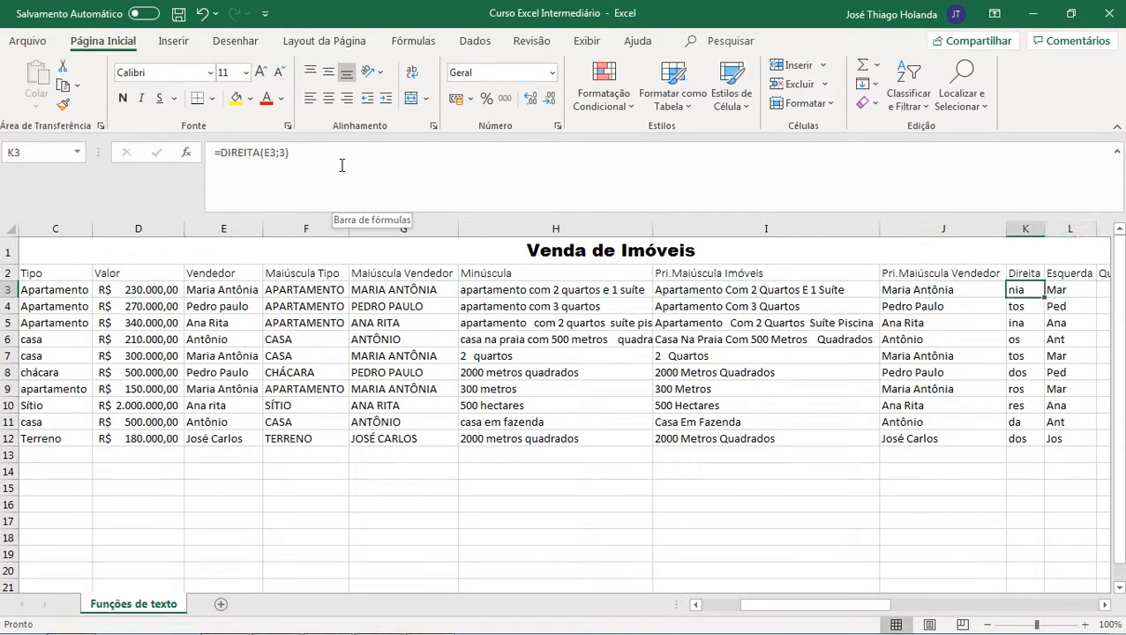
{"action": "key", "text": "Down"}
{"action": "key", "text": "Up"}
{"action": "key", "text": "Down"}
{"action": "key", "text": "Up"}
{"action": "key", "text": "Left"}
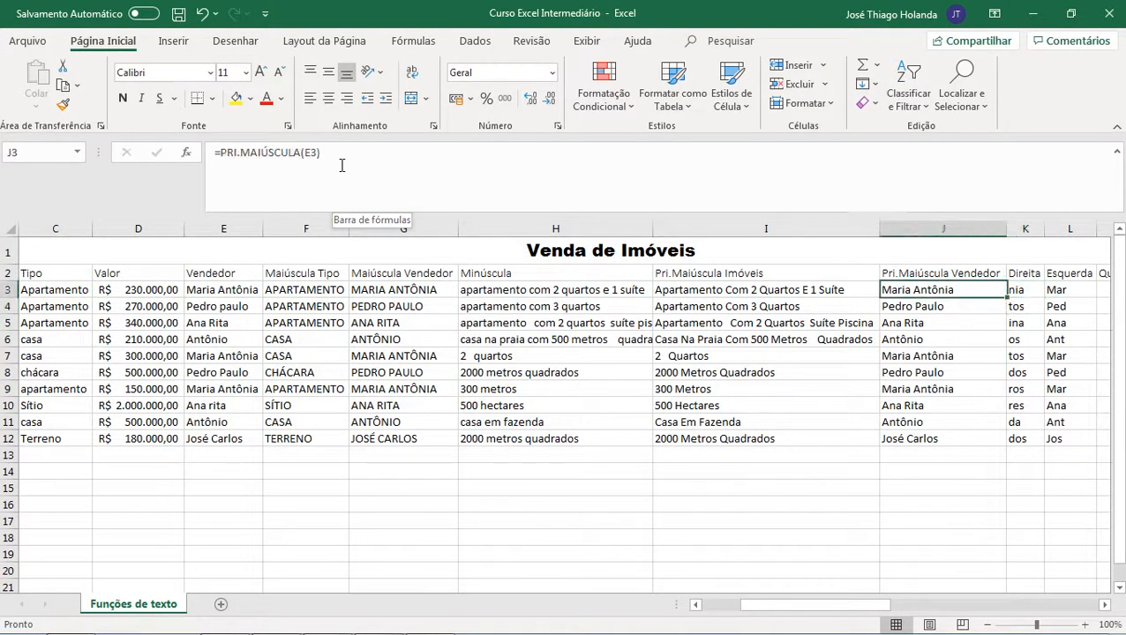
{"action": "key", "text": "Left"}
{"action": "key", "text": "Left"}
{"action": "key", "text": "Right"}
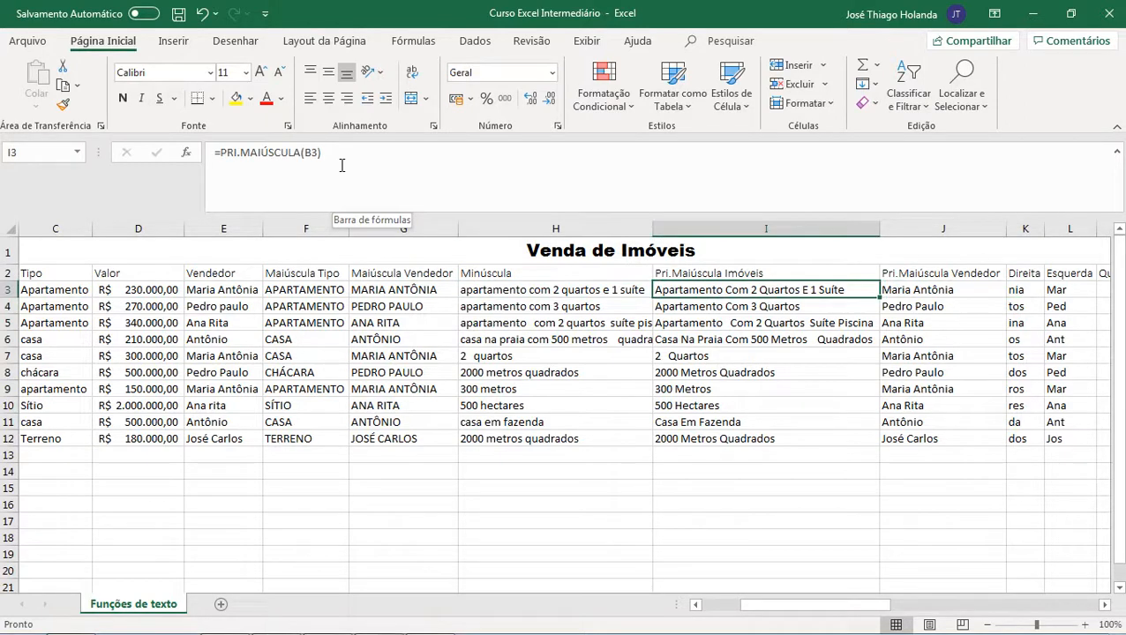
{"action": "key", "text": "Right"}
{"action": "key", "text": "Right"}
{"action": "key", "text": "Left"}
{"action": "key", "text": "Right"}
{"action": "key", "text": "Right"}
{"action": "key", "text": "Left"}
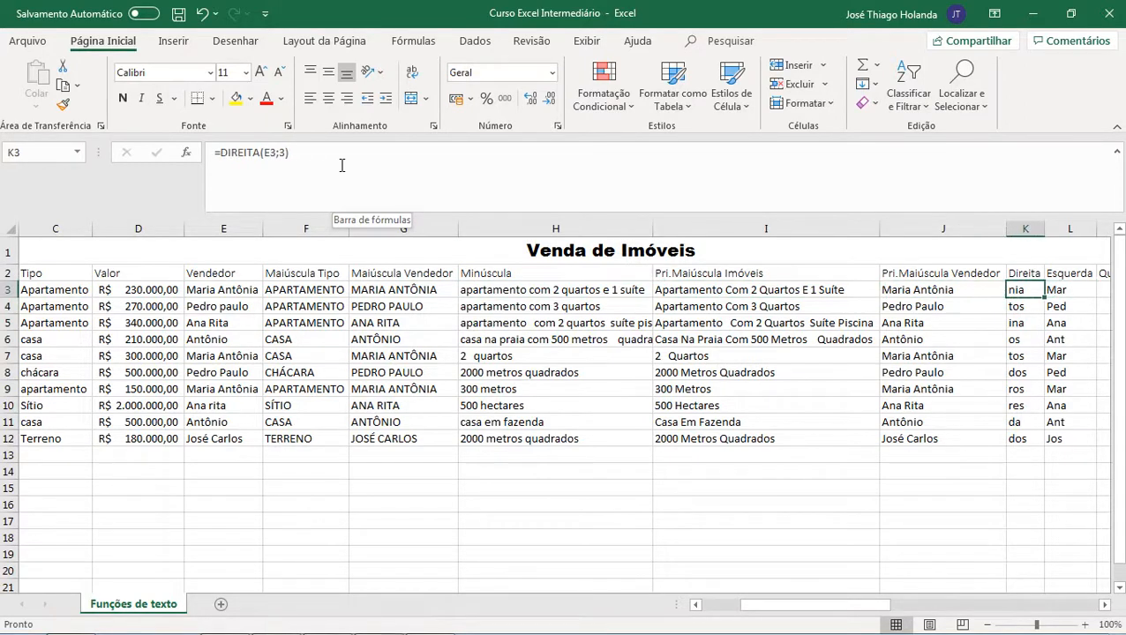
Step: Rewrite the Direita formula in K3 as =DIREITA(I3;3)
{"action": "type", "text": "=direi"}
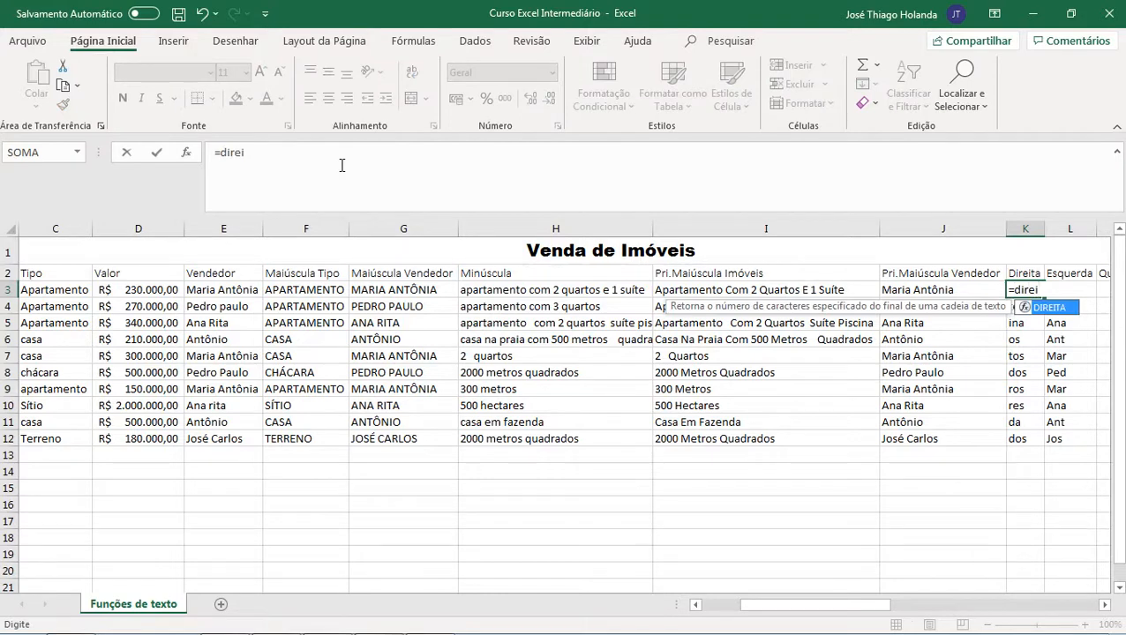
{"action": "type", "text": "ta"}
{"action": "key", "text": "Tab"}
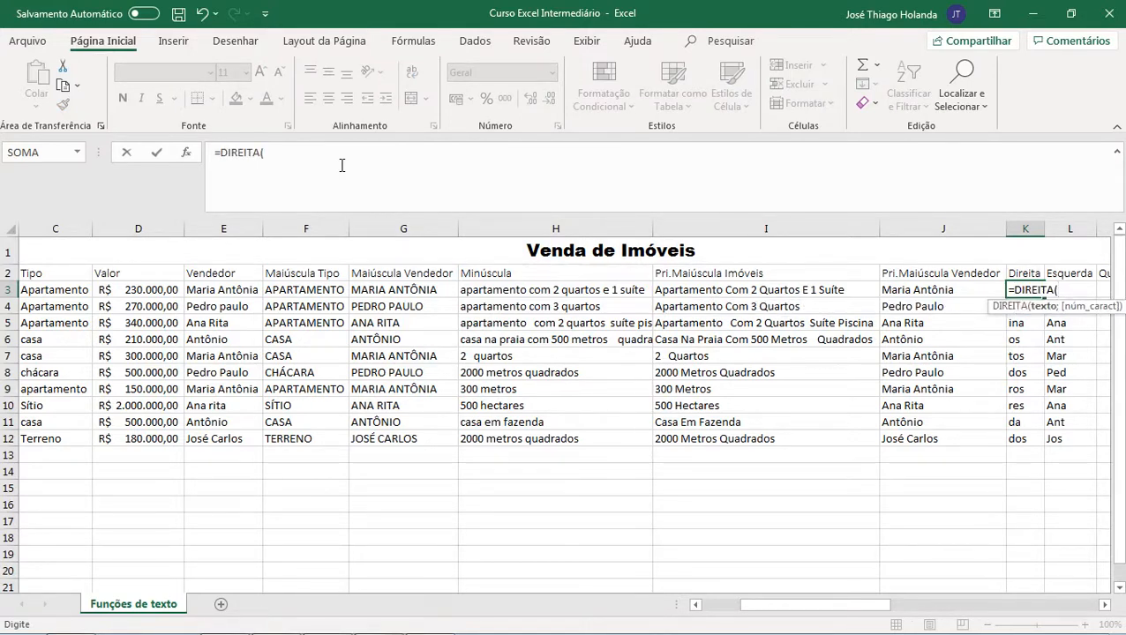
{"action": "type", "text": "i"}
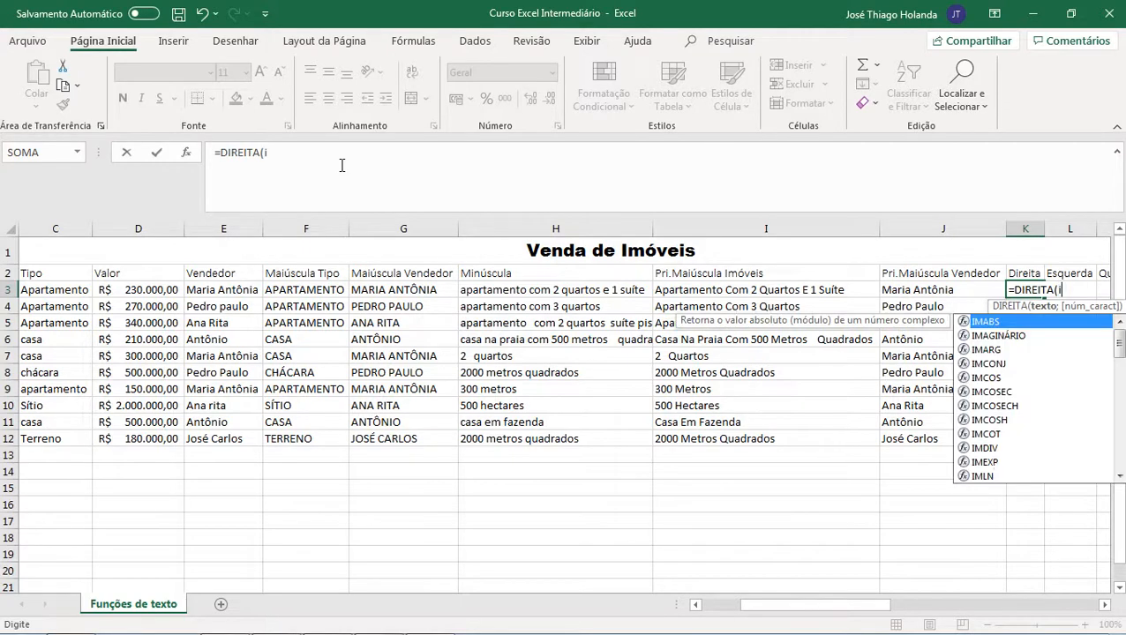
{"action": "type", "text": "3;"}
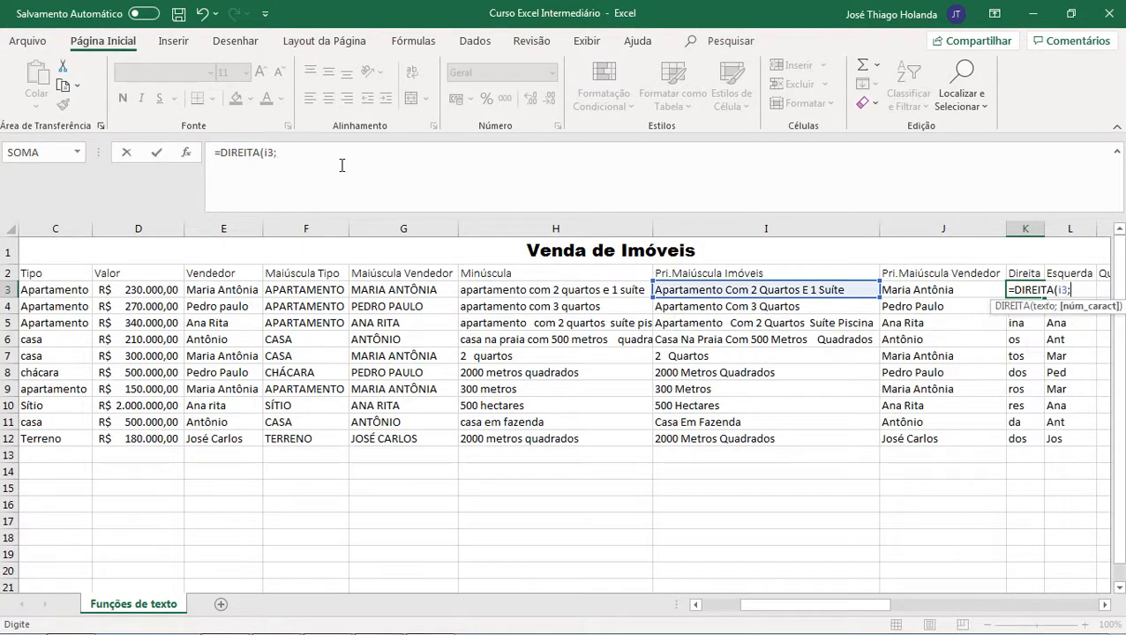
{"action": "type", "text": "3"}
{"action": "key", "text": "Return"}
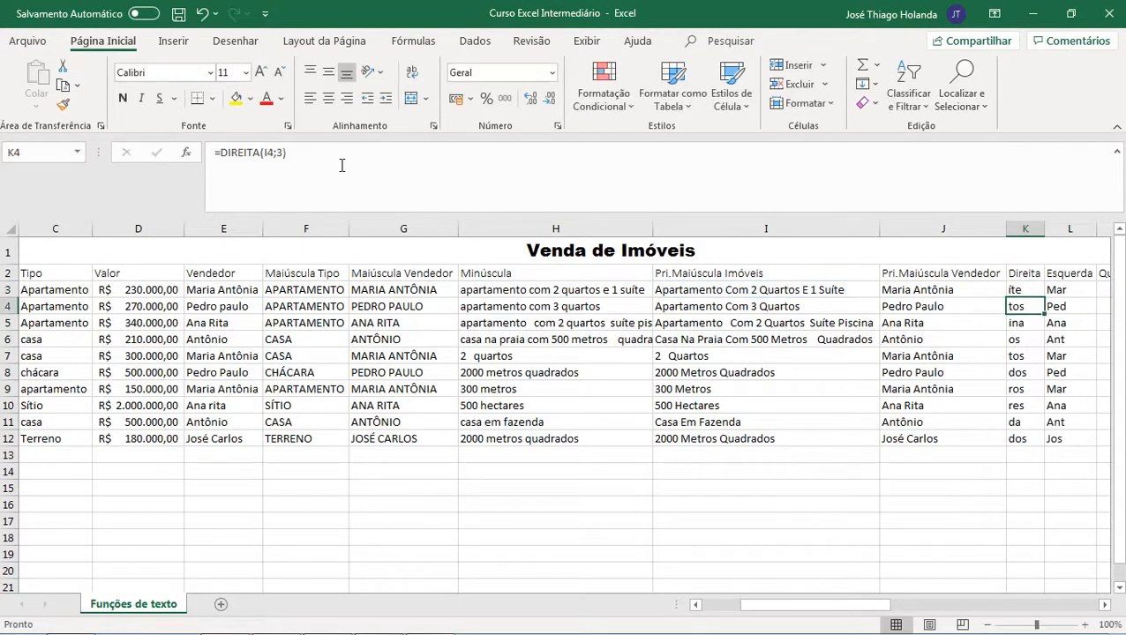
Step: Inspect the ESQUERDA formula in L3 and the cell it references
{"action": "key", "text": "Up"}
{"action": "key", "text": "Right"}
{"action": "key", "text": "Right"}
{"action": "key", "text": "Left"}
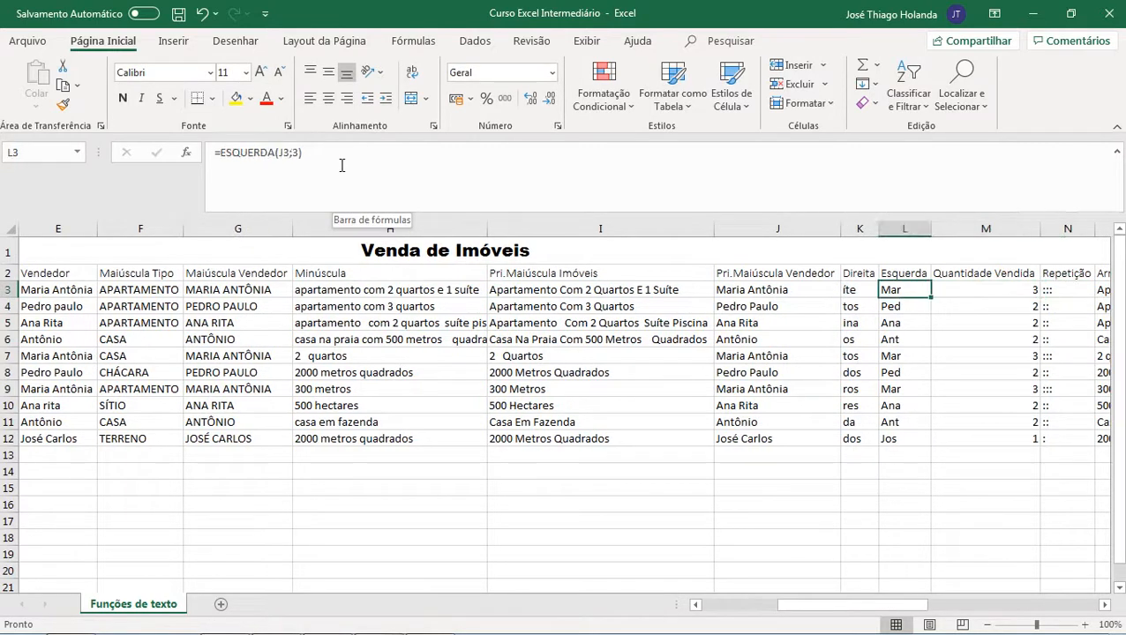
{"action": "key", "text": "Left"}
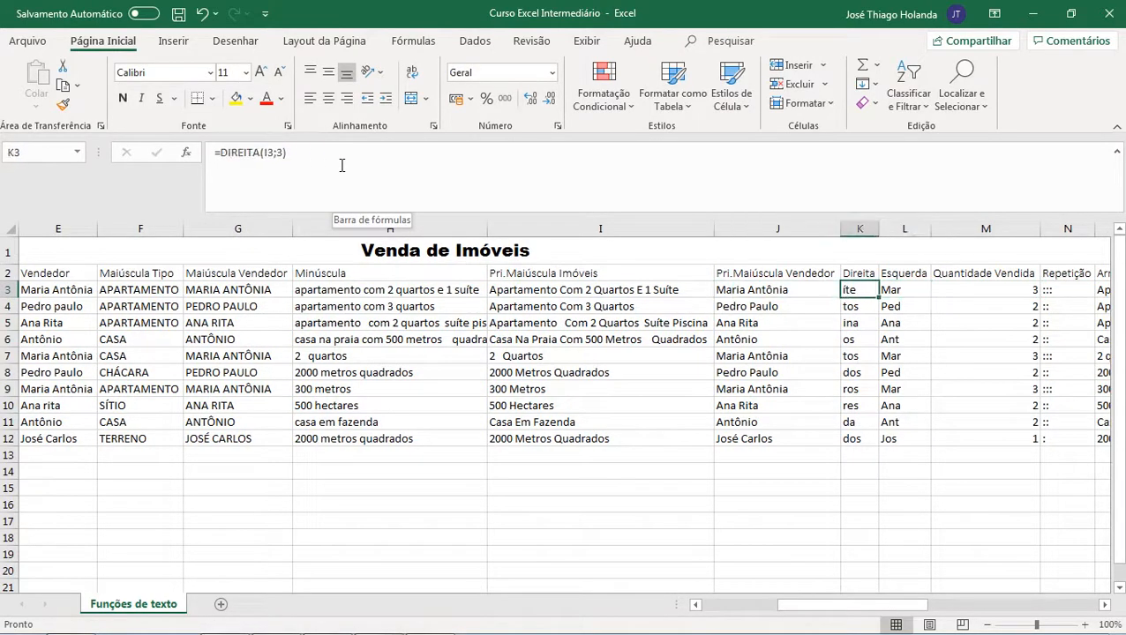
{"action": "key", "text": "Right"}
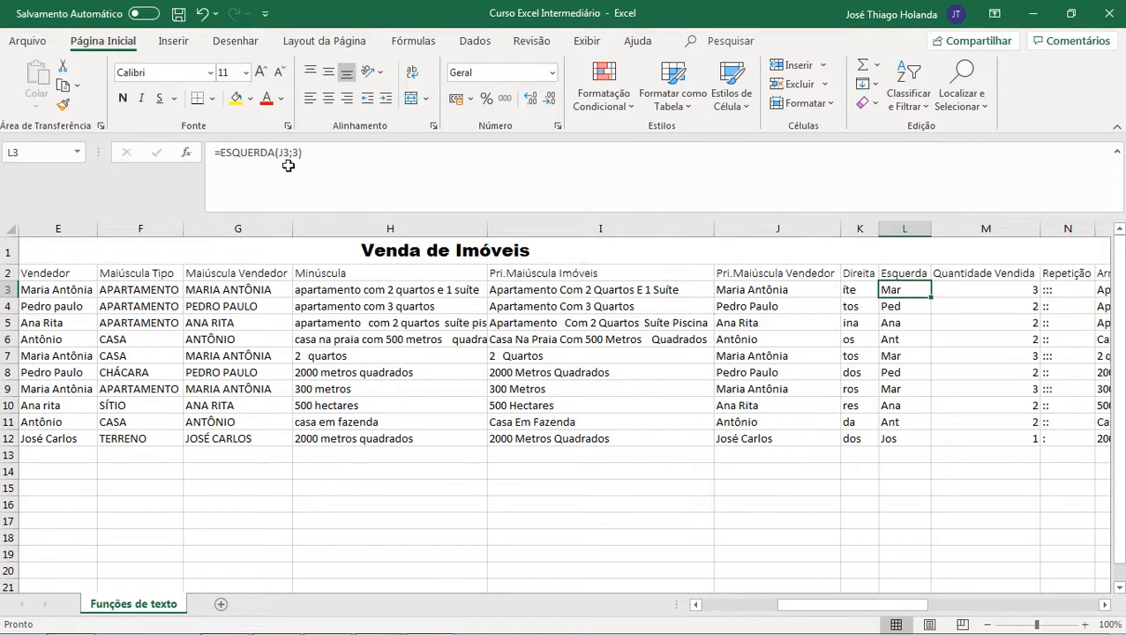
{"action": "left_click", "coordinate": [213, 152]}
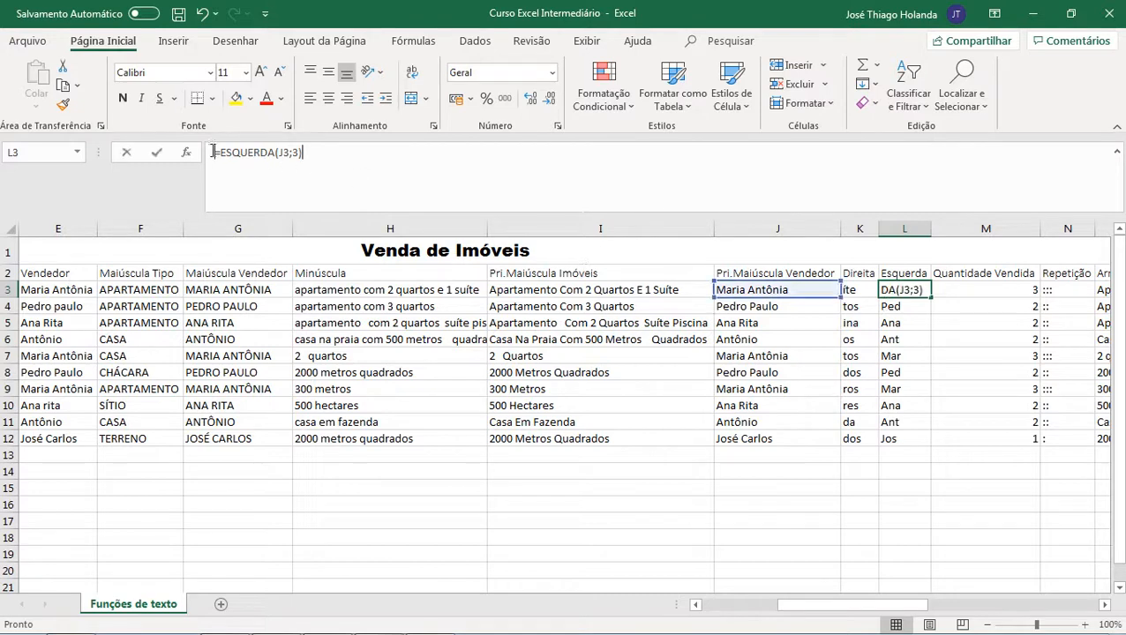
{"action": "triple_click", "coordinate": [282, 153]}
{"action": "left_click", "coordinate": [314, 154]}
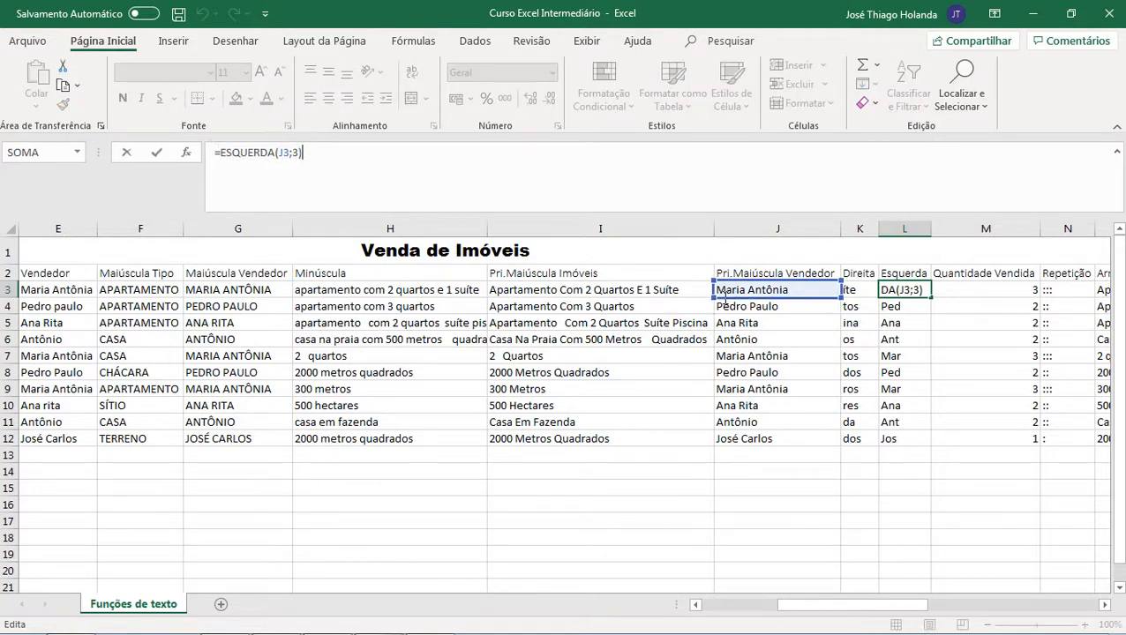
{"action": "key", "text": "Return"}
{"action": "key", "text": "Up"}
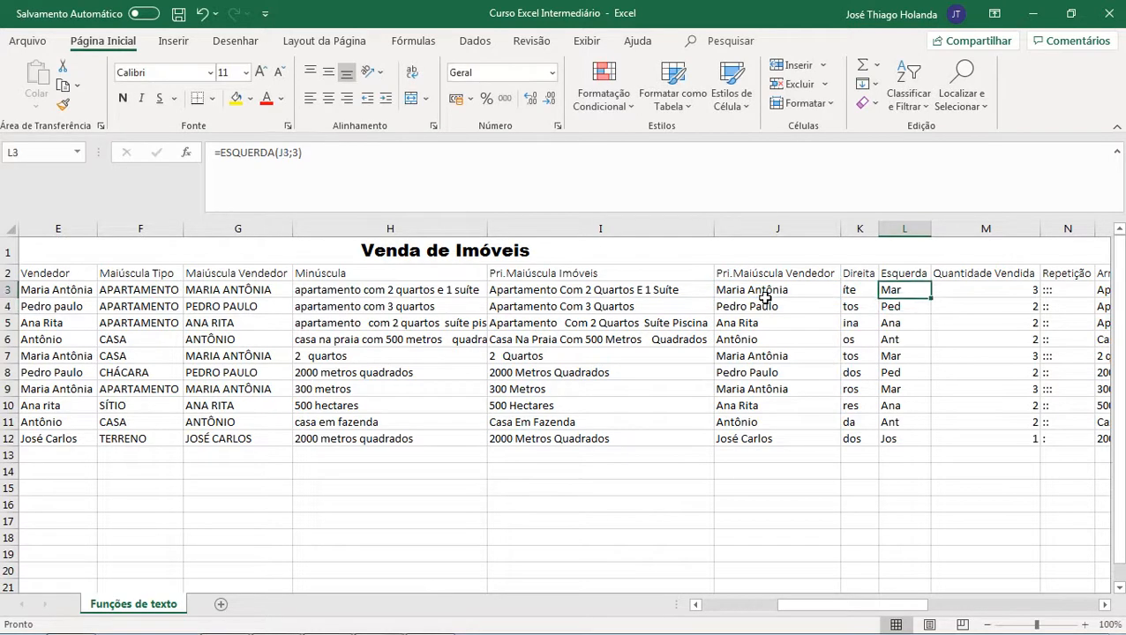
Step: Fill the CONT.SE formula in M3 down the Quantidade Vendida column through row 12
{"action": "key", "text": "Left"}
{"action": "key", "text": "Right"}
{"action": "key", "text": "Right"}
{"action": "key", "text": "Right"}
{"action": "key", "text": "Right"}
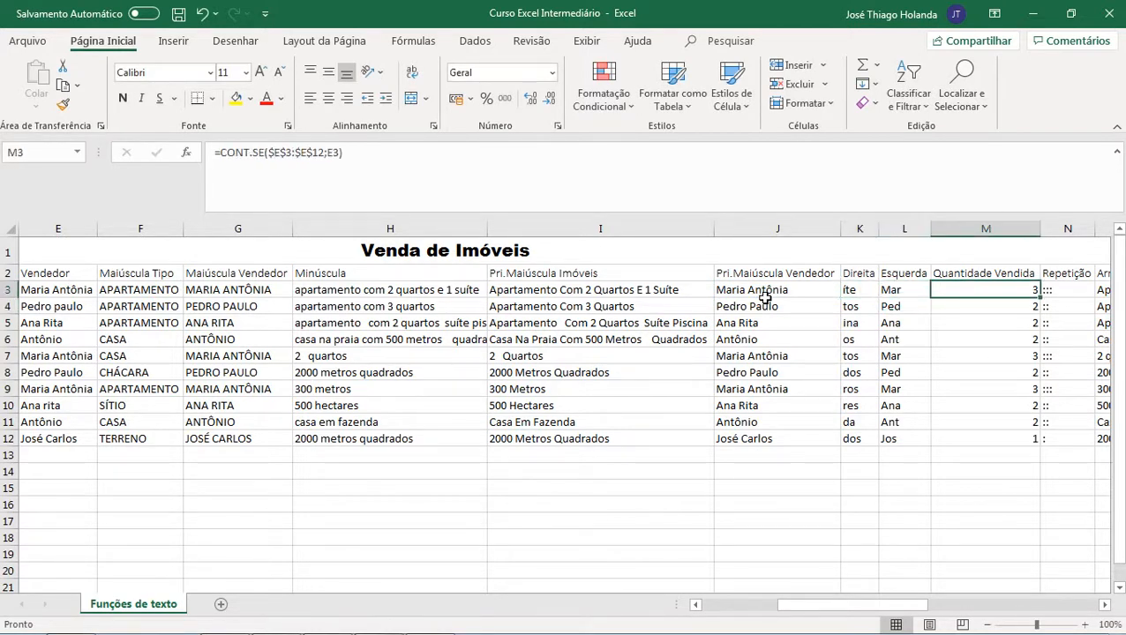
{"action": "key", "text": "Left"}
{"action": "key", "text": "Left"}
{"action": "key", "text": "Left"}
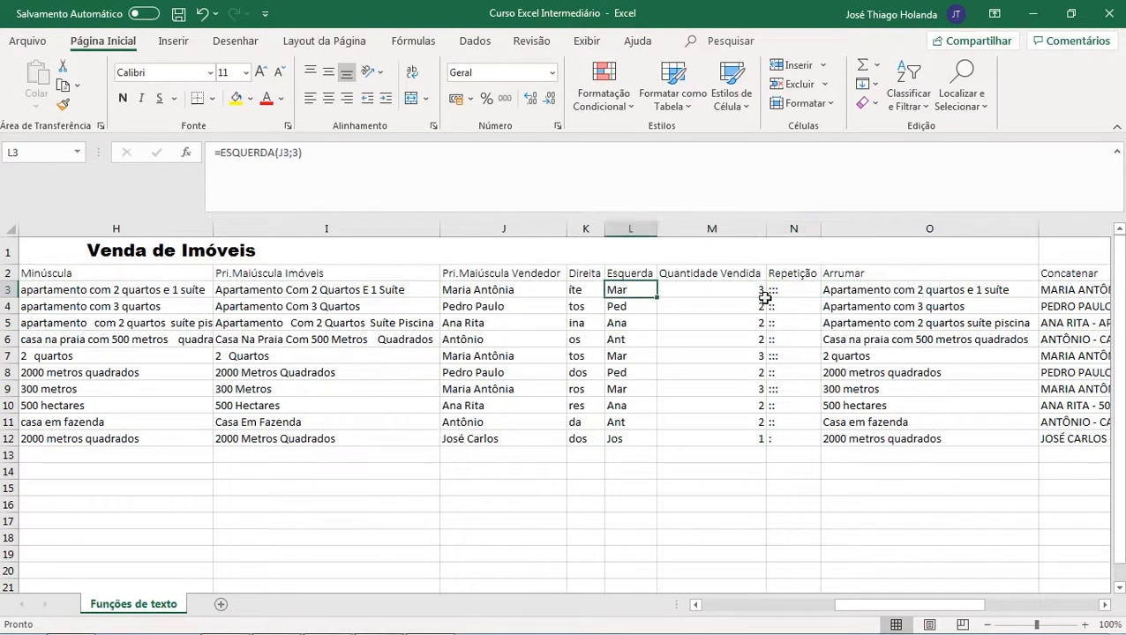
{"action": "key", "text": "Right"}
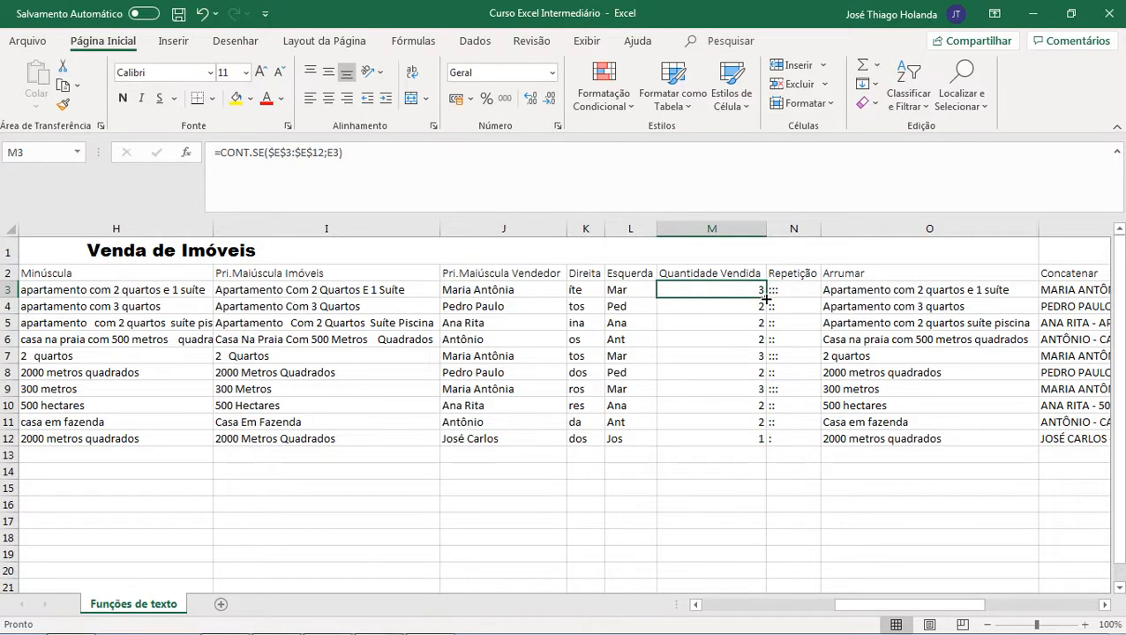
{"action": "double_click", "coordinate": [766, 300]}
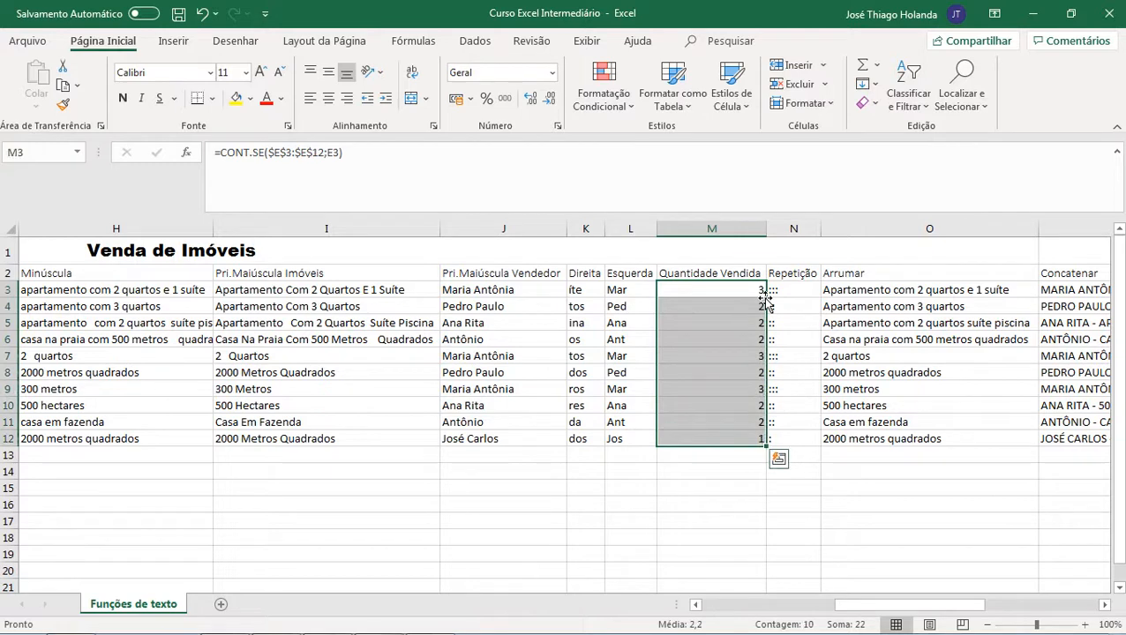
{"action": "key", "text": "Up"}
{"action": "key", "text": "Down"}
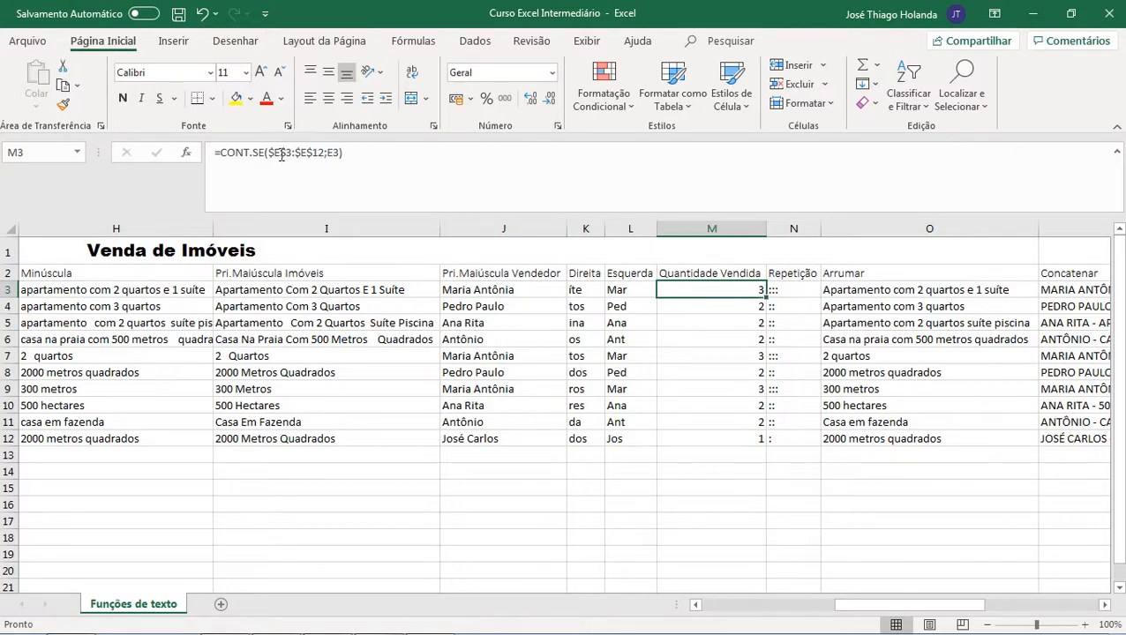
Step: Open the CONT.SE formula in M3 to examine its range and criterion references
{"action": "left_click", "coordinate": [334, 156]}
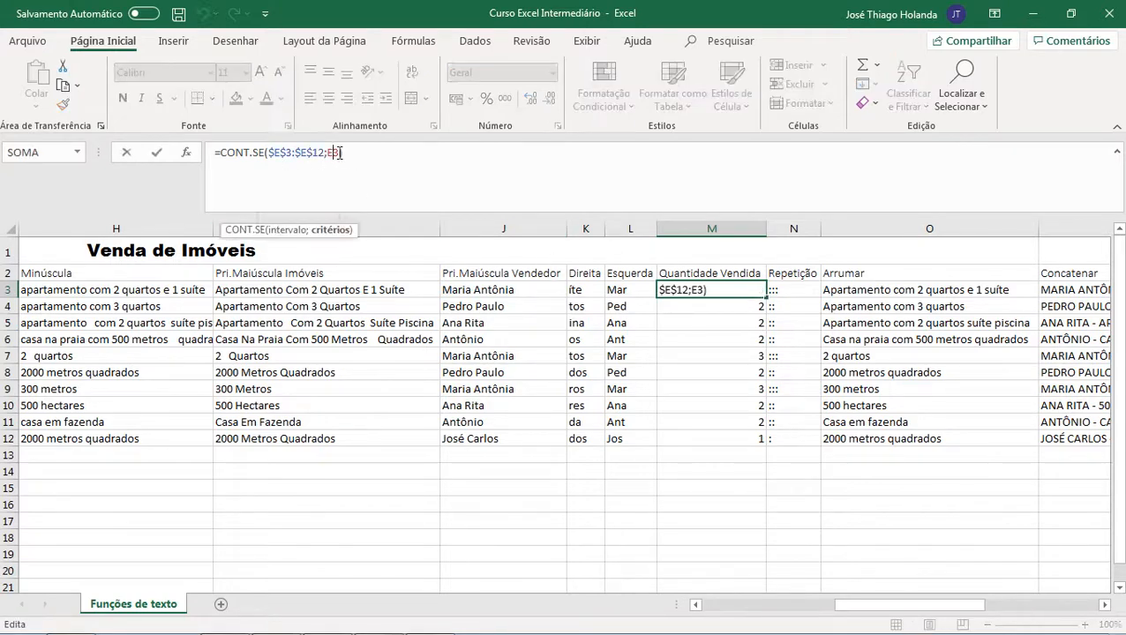
{"action": "double_click", "coordinate": [334, 154]}
{"action": "left_click_drag", "start_coordinate": [889, 609], "coordinate": [830, 605]}
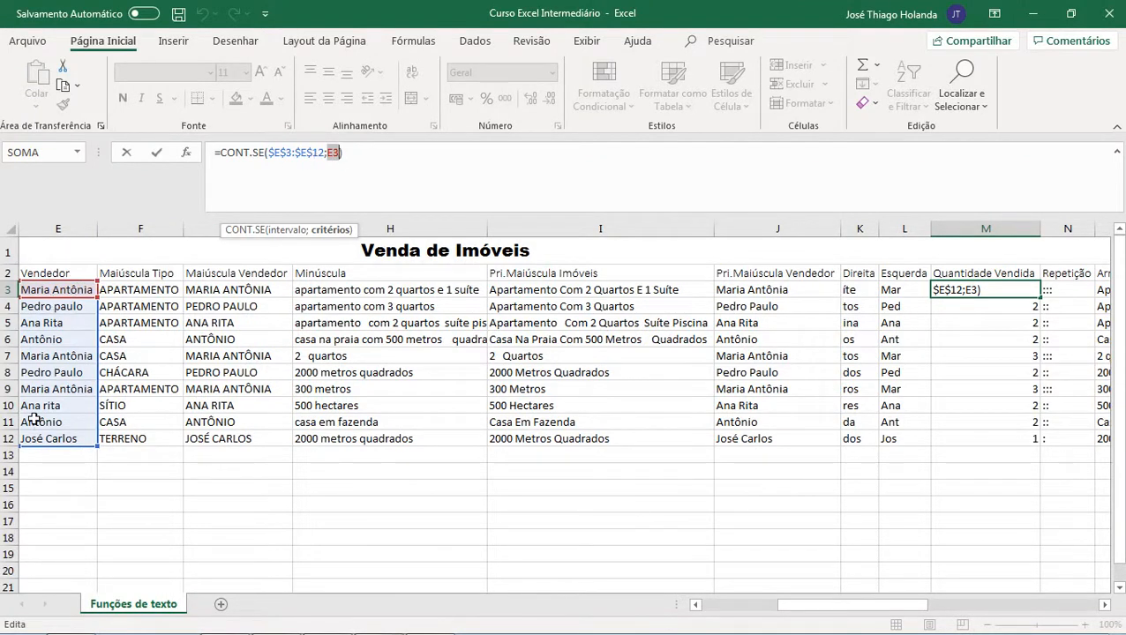
{"action": "key", "text": "Return"}
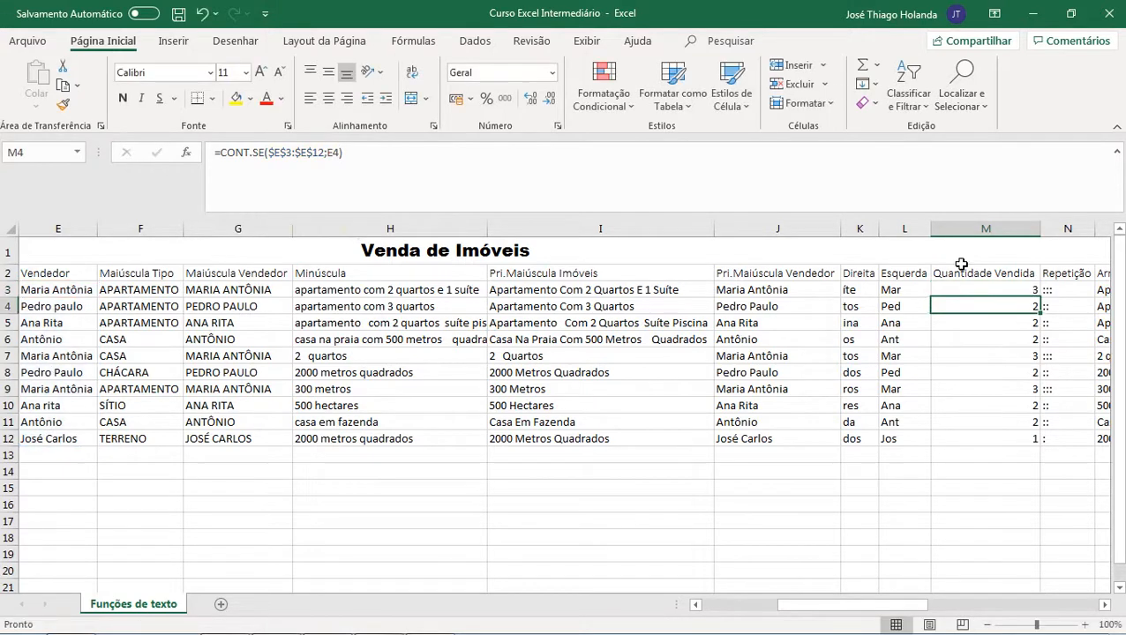
{"action": "key", "text": "Up"}
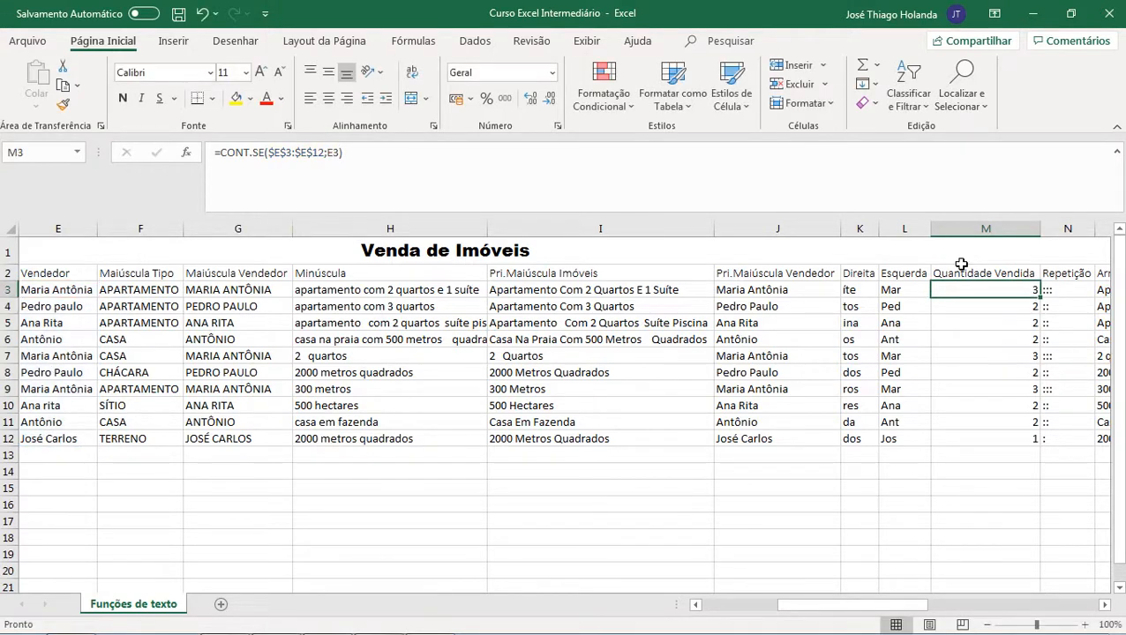
{"action": "key", "text": "Down"}
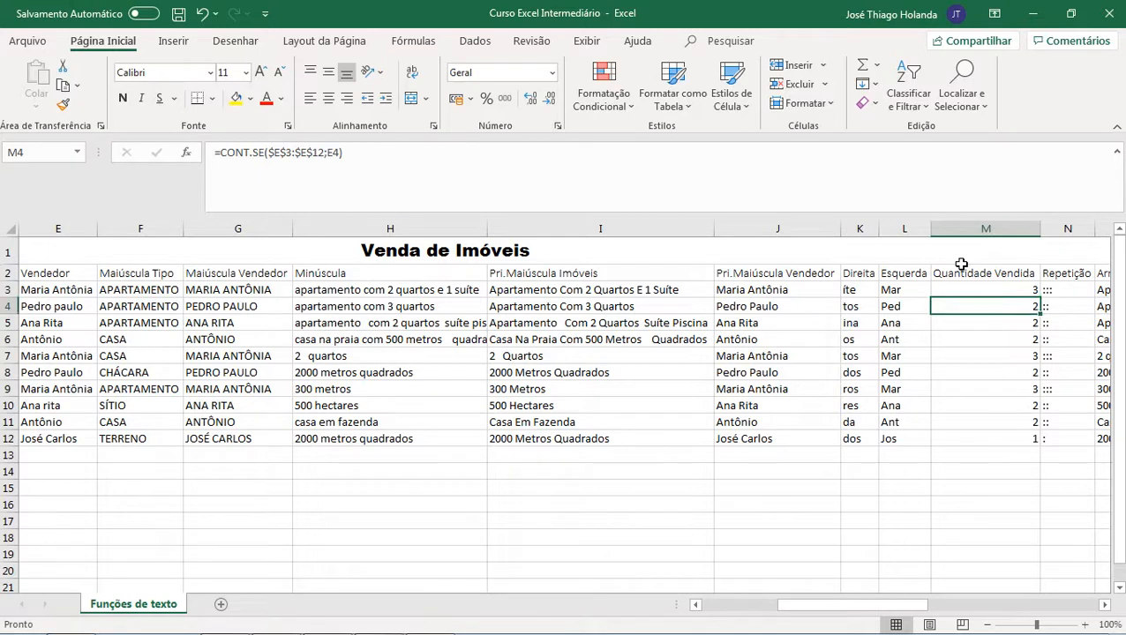
Step: Step through the Quantidade Vendida formulas down column M to compare their criterion cells
{"action": "key", "text": "Down"}
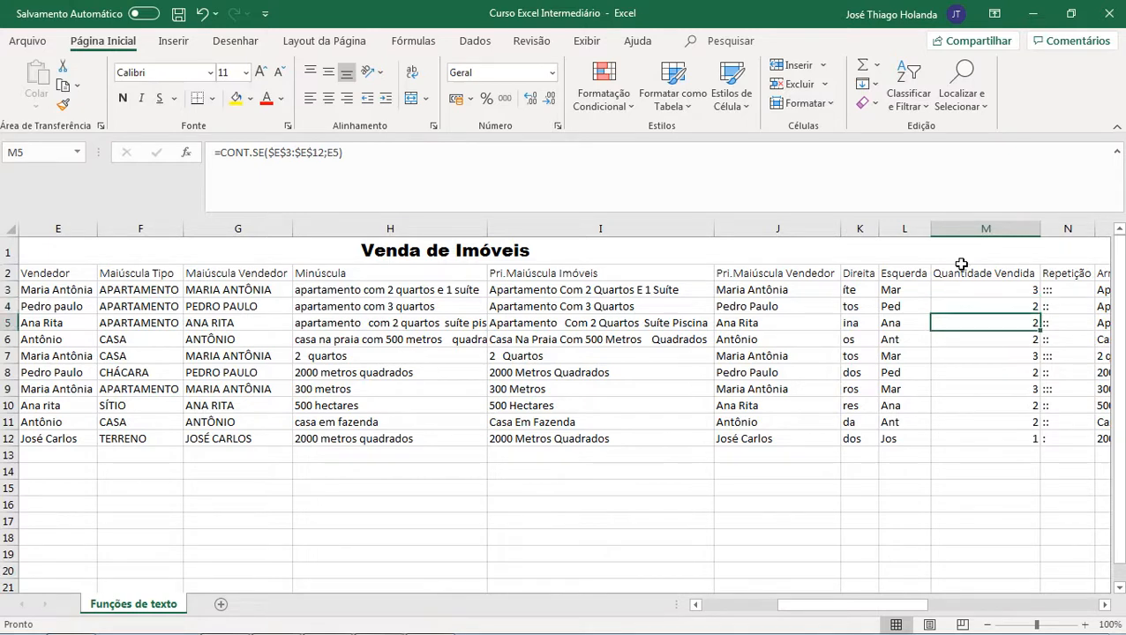
{"action": "key", "text": "Down"}
{"action": "key", "text": "Down"}
{"action": "key", "text": "Down"}
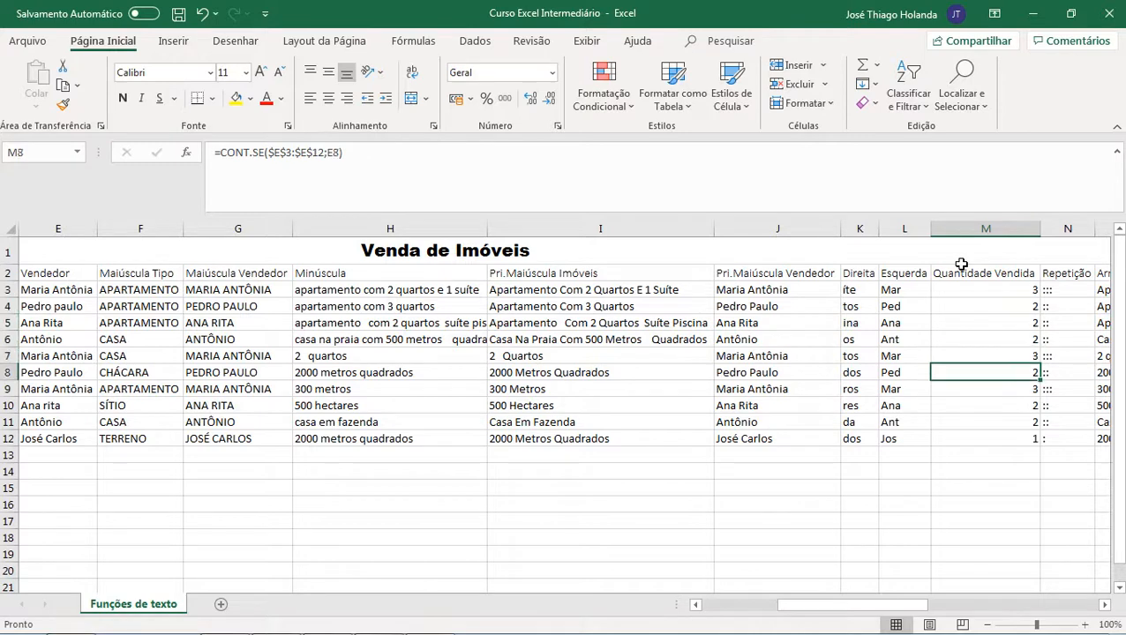
{"action": "key", "text": "Down"}
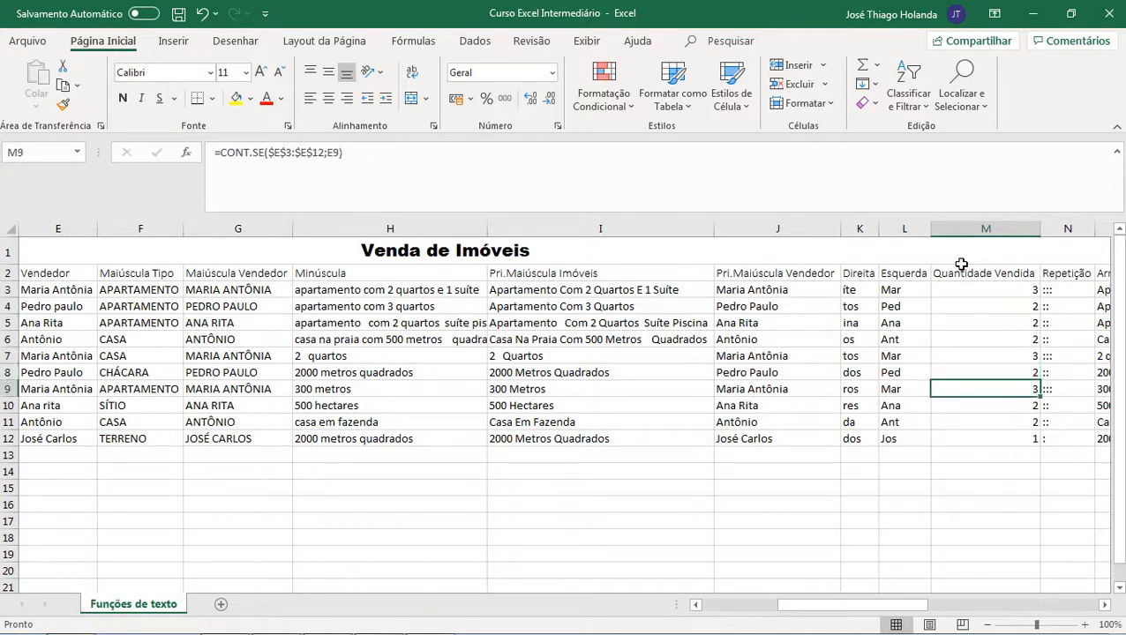
{"action": "key", "text": "Down"}
{"action": "key", "text": "Down"}
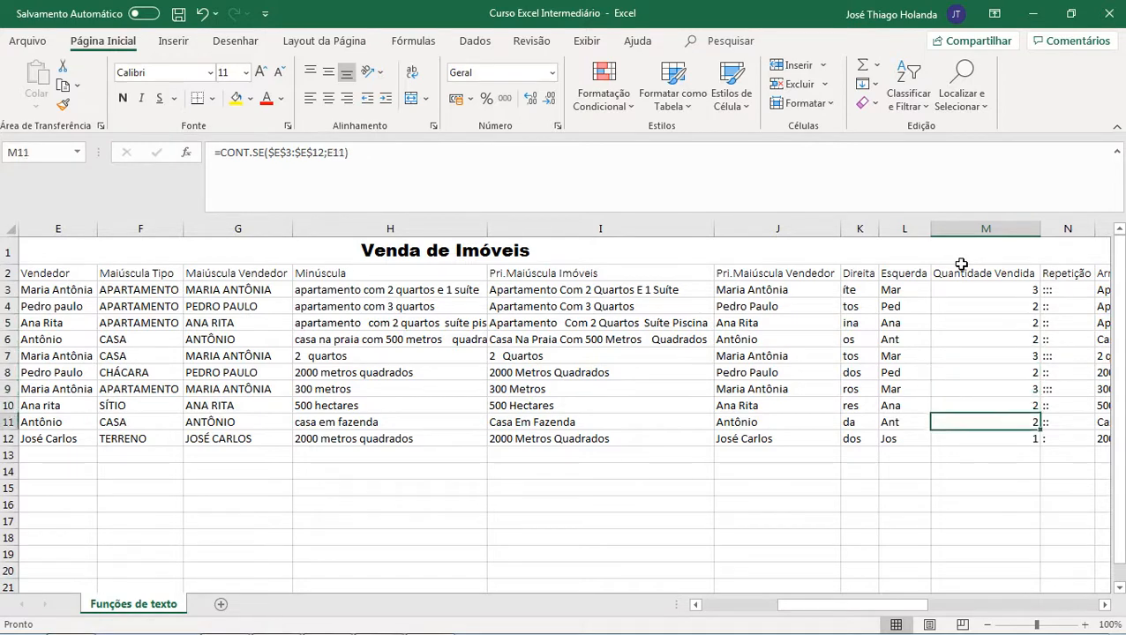
{"action": "key", "text": "Down"}
{"action": "key", "text": "Up"}
{"action": "key", "text": "Up"}
{"action": "key", "text": "Up"}
{"action": "key", "text": "Up"}
{"action": "key", "text": "Up"}
{"action": "key", "text": "Up"}
{"action": "key", "text": "Up"}
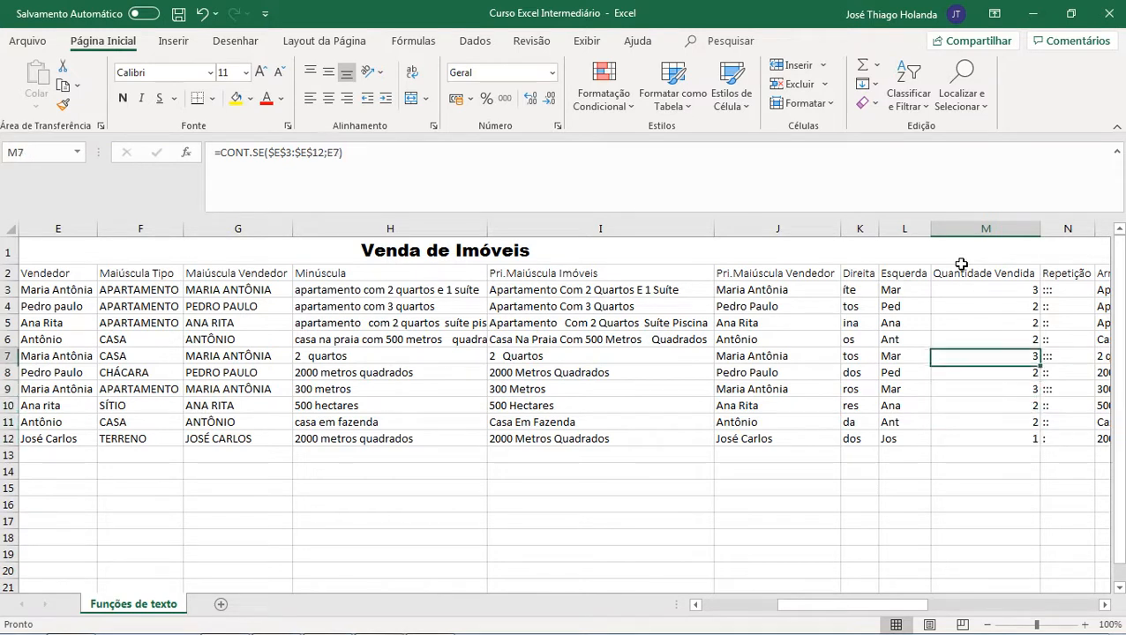
{"action": "key", "text": "Up"}
{"action": "key", "text": "Up"}
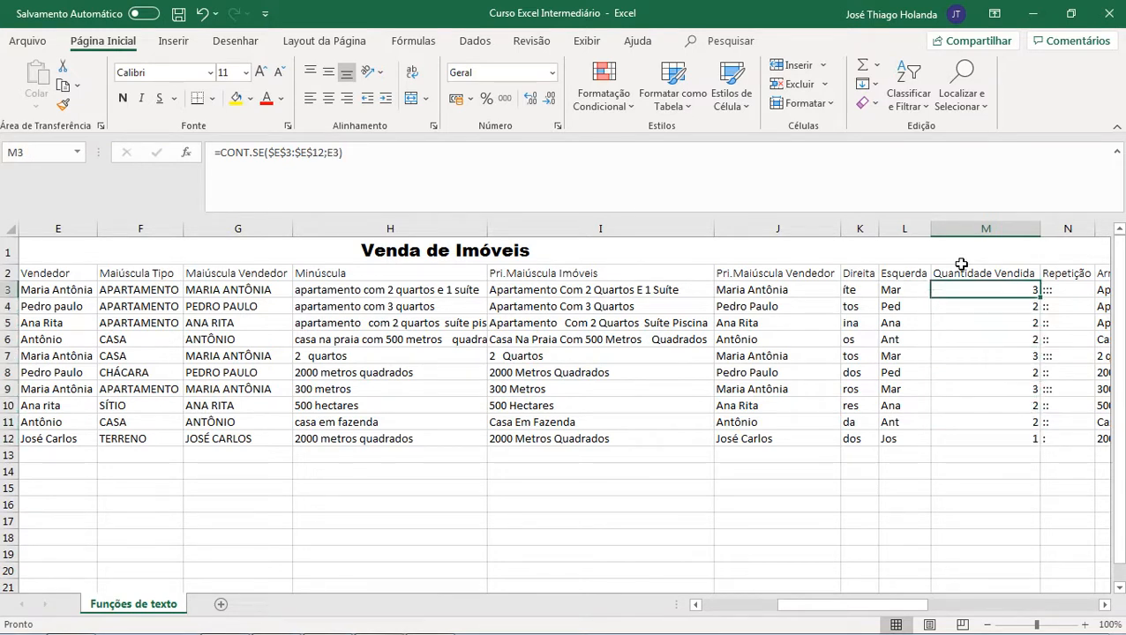
{"action": "key", "text": "Left"}
{"action": "key", "text": "Right"}
{"action": "key", "text": "Down"}
{"action": "key", "text": "Down"}
{"action": "key", "text": "Down"}
{"action": "key", "text": "Down"}
{"action": "key", "text": "Down"}
{"action": "key", "text": "Down"}
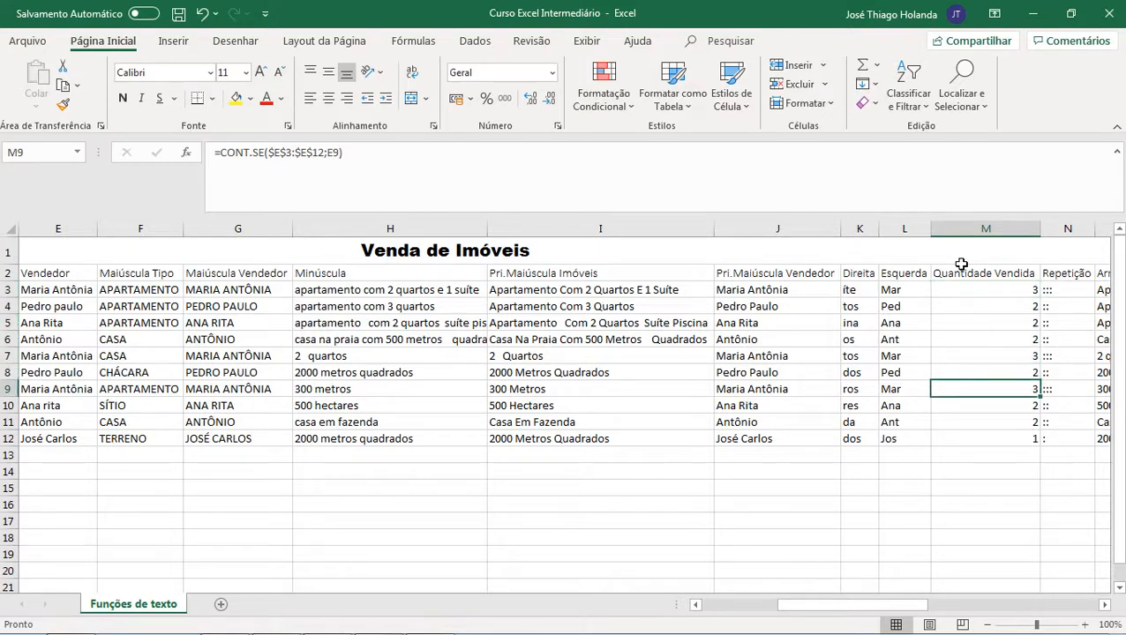
{"action": "key", "text": "Up"}
{"action": "key", "text": "Up"}
{"action": "key", "text": "Up"}
{"action": "key", "text": "Up"}
{"action": "key", "text": "Up"}
{"action": "key", "text": "Up"}
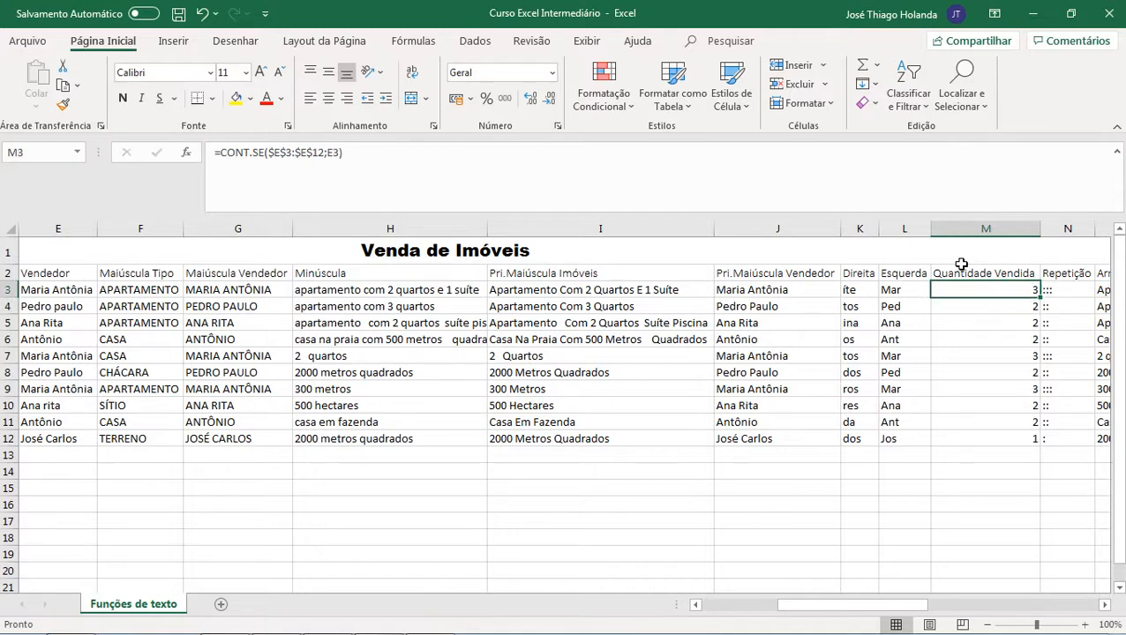
Step: Review the REPT formula in N3, the ARRUMAR formula in O3 and the repetition sign cell T1
{"action": "key", "text": "Right"}
{"action": "key", "text": "Right"}
{"action": "key", "text": "Left"}
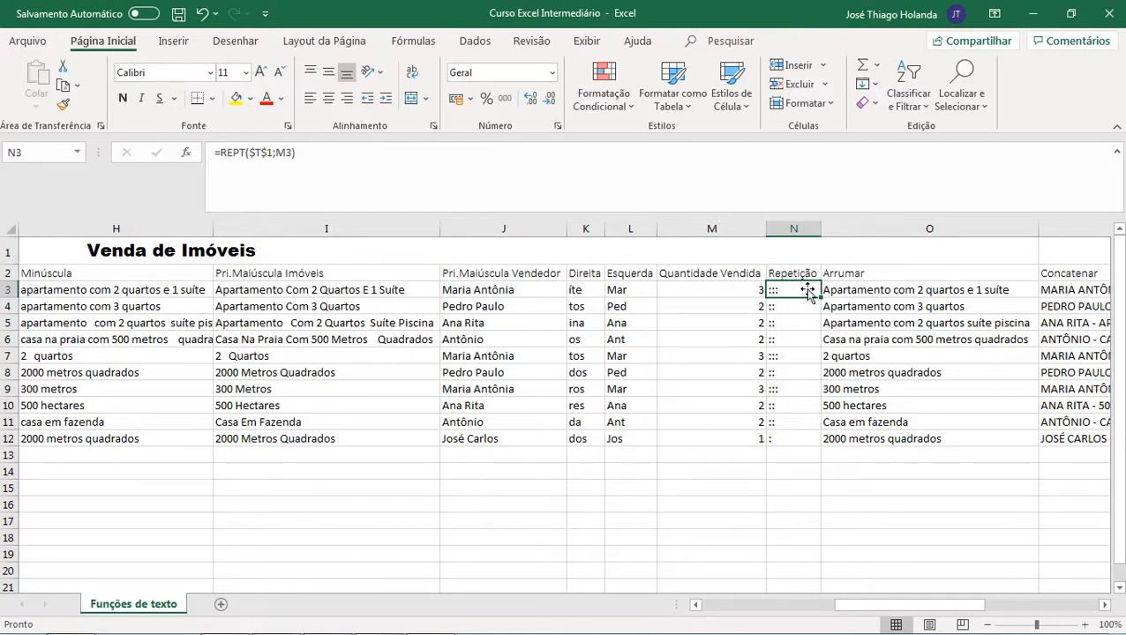
{"action": "key", "text": "Right"}
{"action": "key", "text": "Right"}
{"action": "key", "text": "Right"}
{"action": "key", "text": "Right"}
{"action": "key", "text": "Right"}
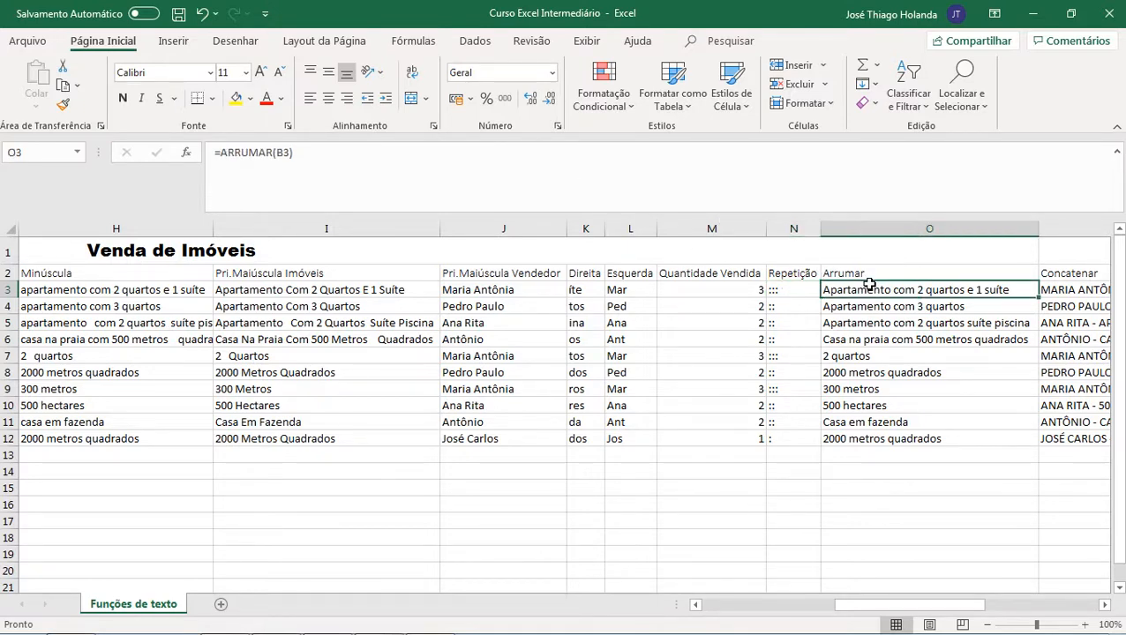
{"action": "key", "text": "Up"}
{"action": "key", "text": "Up"}
{"action": "key", "text": "Right"}
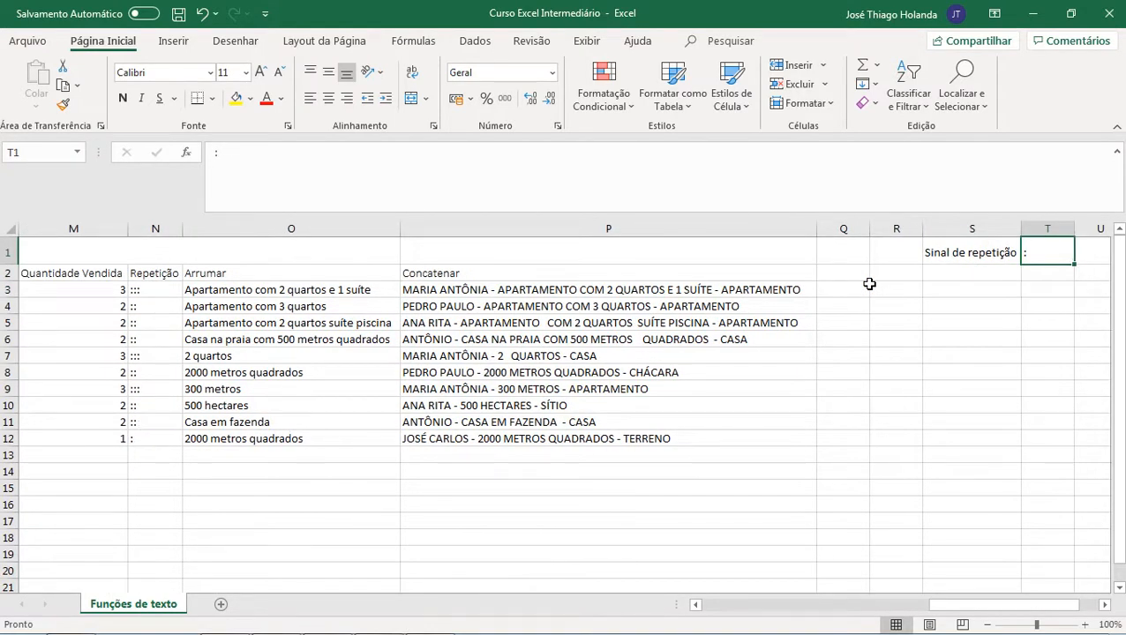
Step: Browse back across the sheet through the Esquerda and Repetição columns
{"action": "key", "text": "Down"}
{"action": "key", "text": "Up"}
{"action": "key", "text": "Down"}
{"action": "key", "text": "Left"}
{"action": "key", "text": "Left"}
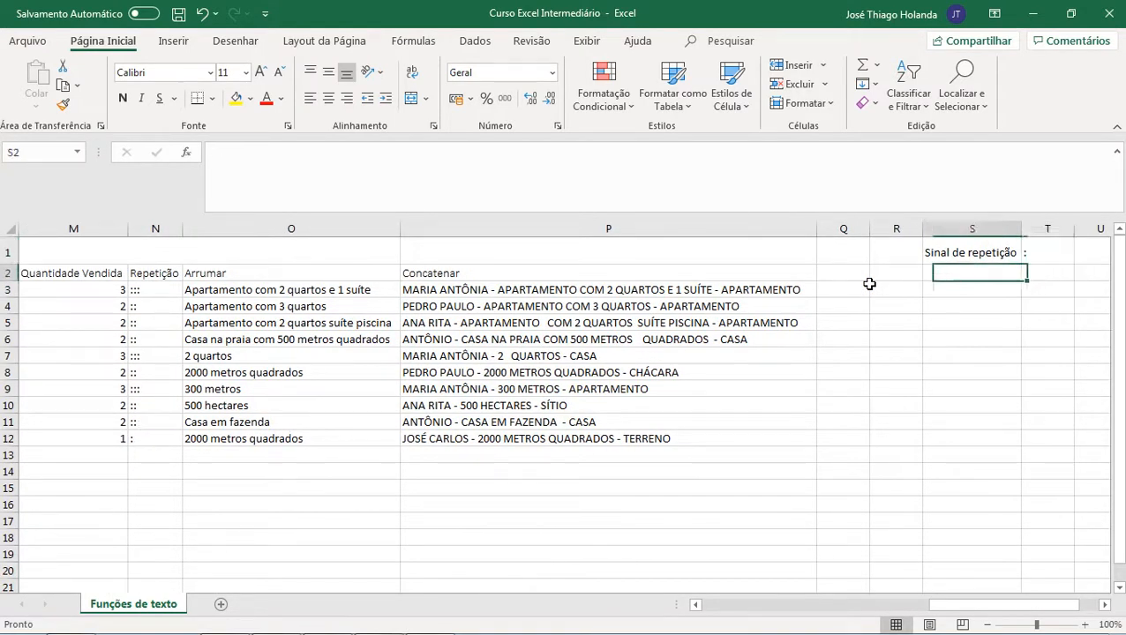
{"action": "key", "text": "Left"}
{"action": "key", "text": "Left"}
{"action": "key", "text": "Left"}
{"action": "key", "text": "Left"}
{"action": "key", "text": "Left"}
{"action": "key", "text": "Left"}
{"action": "key", "text": "Down"}
{"action": "key", "text": "Right"}
{"action": "key", "text": "Left"}
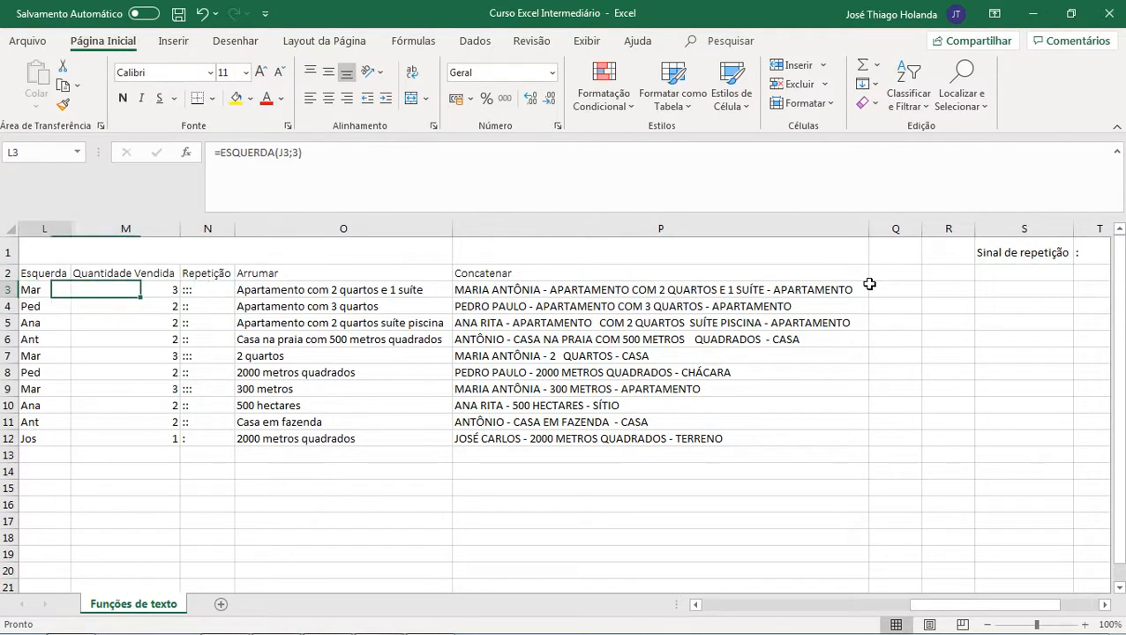
{"action": "key", "text": "Left"}
{"action": "key", "text": "Right"}
{"action": "key", "text": "Right"}
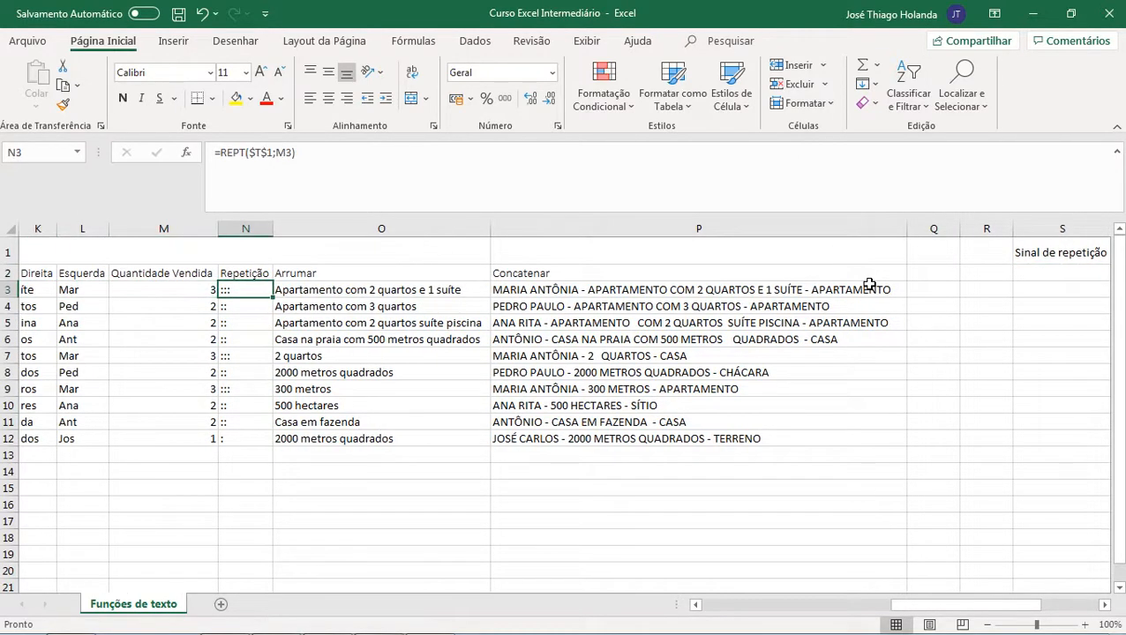
Step: Re-enter the REPT formula in N3 as =REPT($T$1;M3)
{"action": "left_click", "coordinate": [492, 164]}
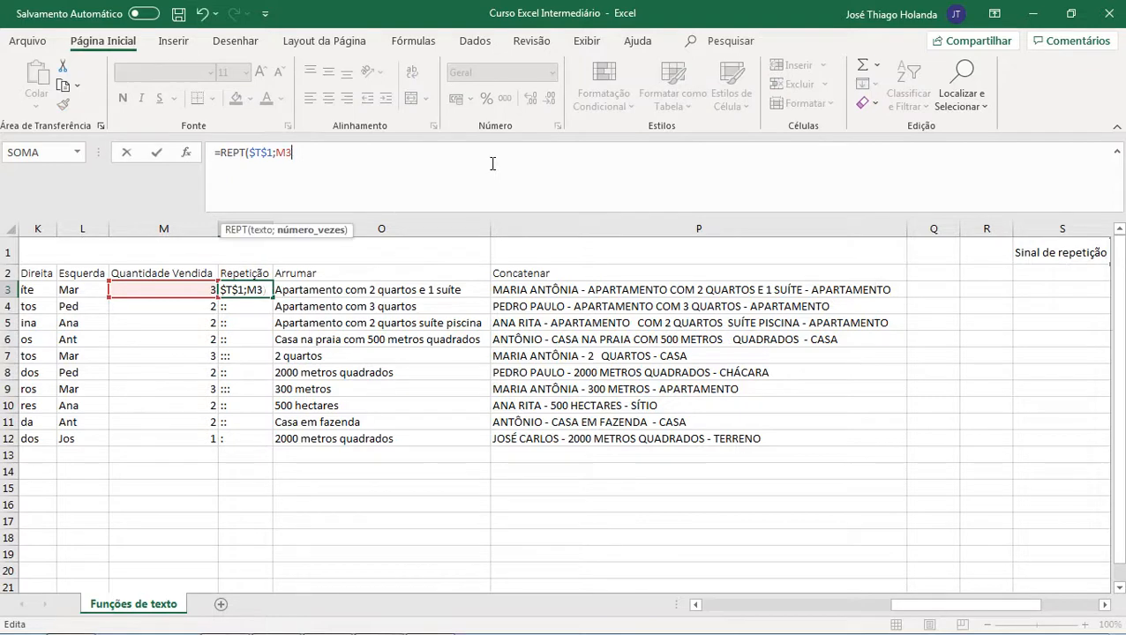
{"action": "key", "text": "BackSpace"}
{"action": "key", "text": "BackSpace"}
{"action": "key", "text": "BackSpace"}
{"action": "key", "text": "BackSpace"}
{"action": "key", "text": "BackSpace"}
{"action": "key", "text": "BackSpace"}
{"action": "key", "text": "BackSpace"}
{"action": "key", "text": "BackSpace"}
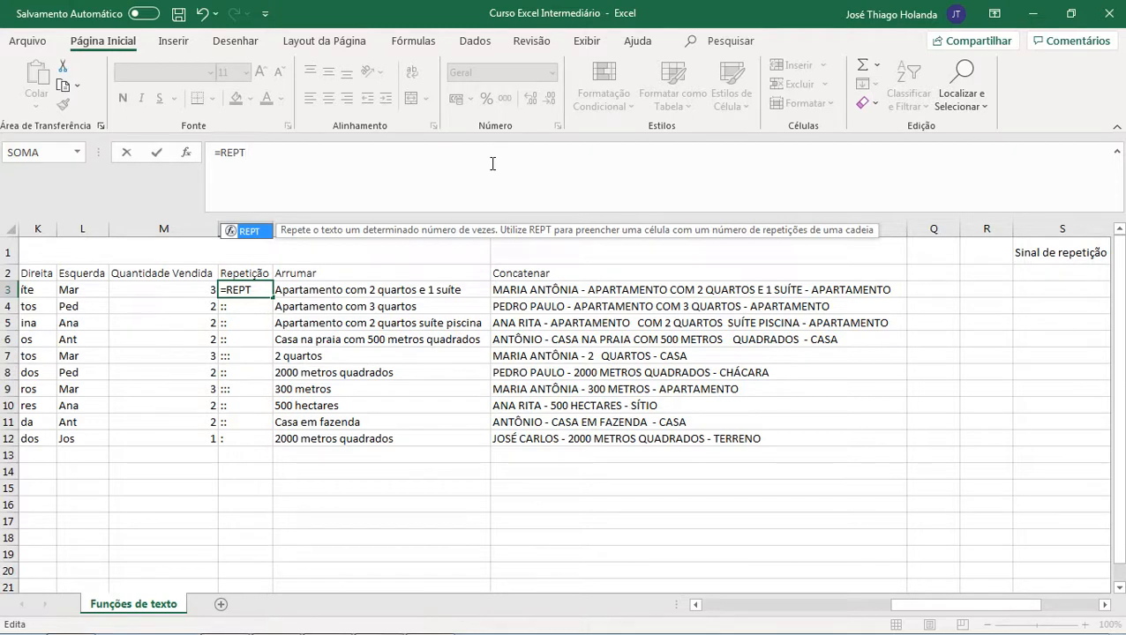
{"action": "type", "text": "("}
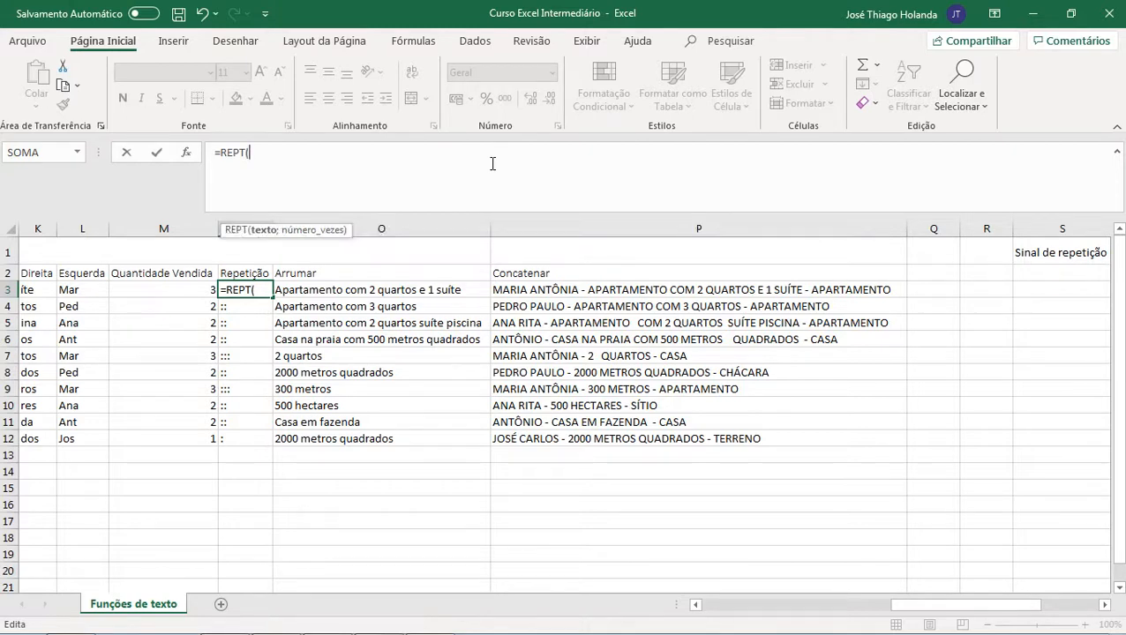
{"action": "type", "text": "$t$1;"}
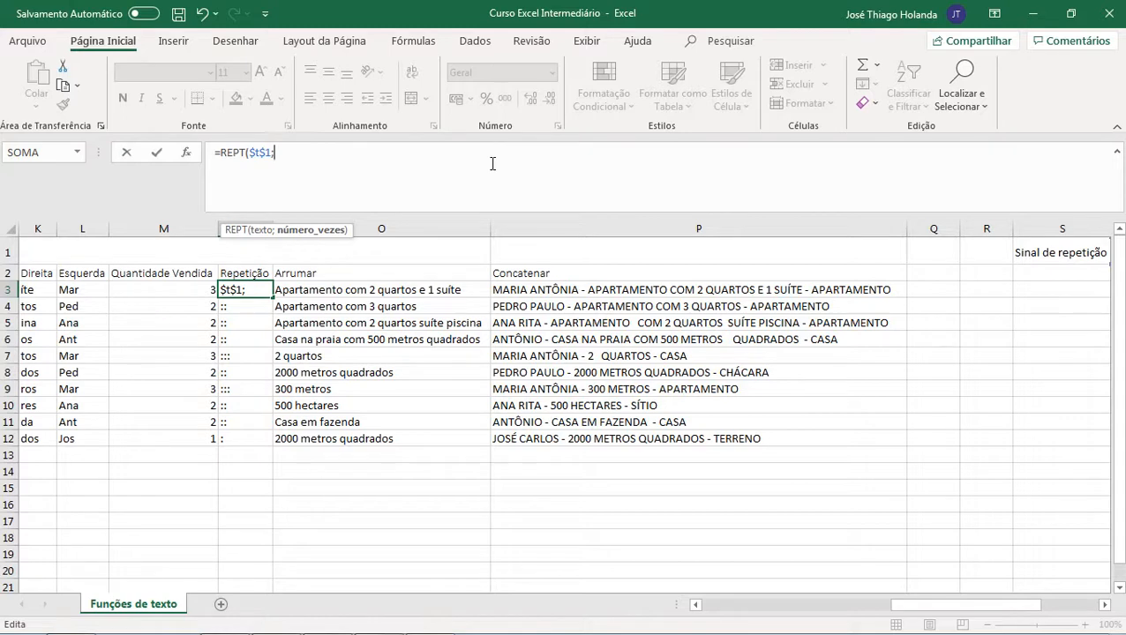
{"action": "type", "text": "m3)"}
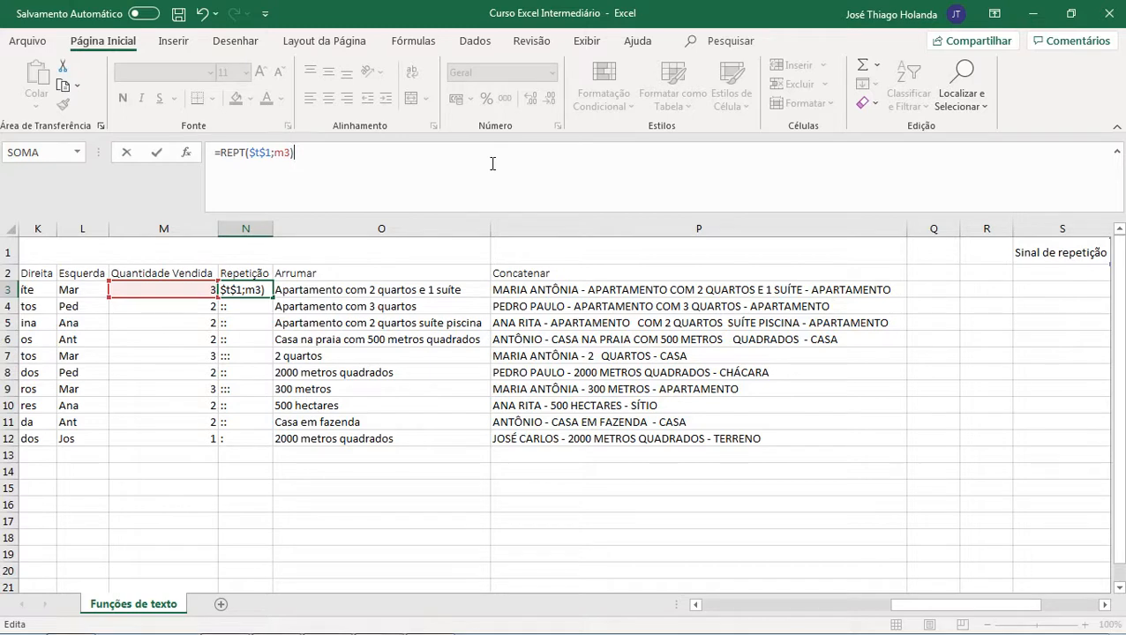
{"action": "key", "text": "Return"}
{"action": "key", "text": "Up"}
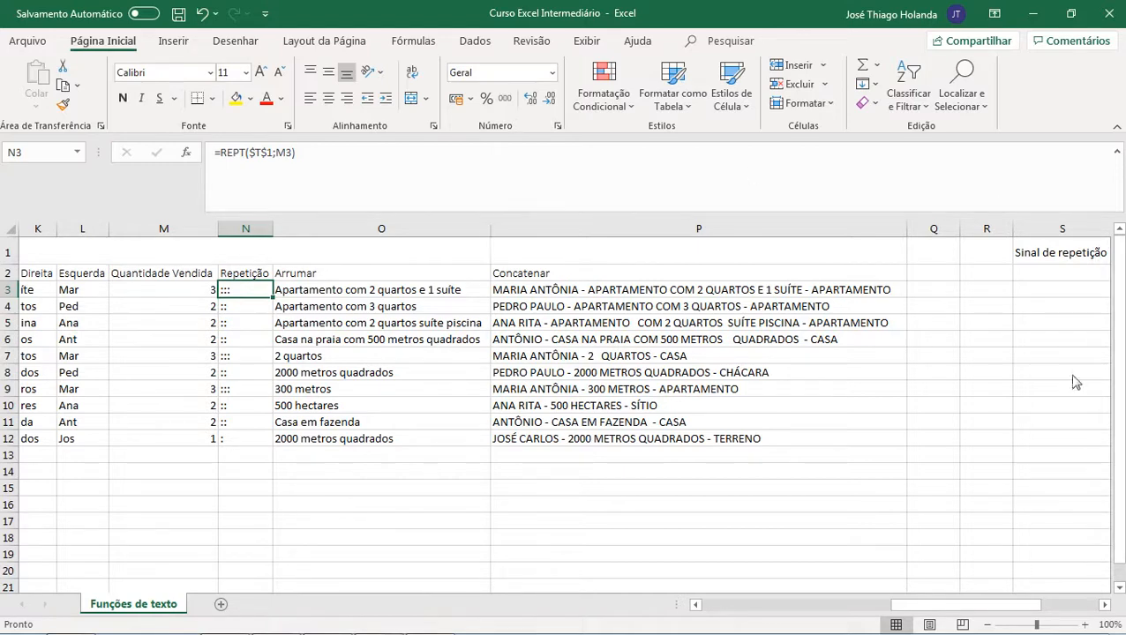
Step: Browse from the Sinal de repetição cell back across the sheet to the Repetição column
{"action": "left_click", "coordinate": [1045, 274]}
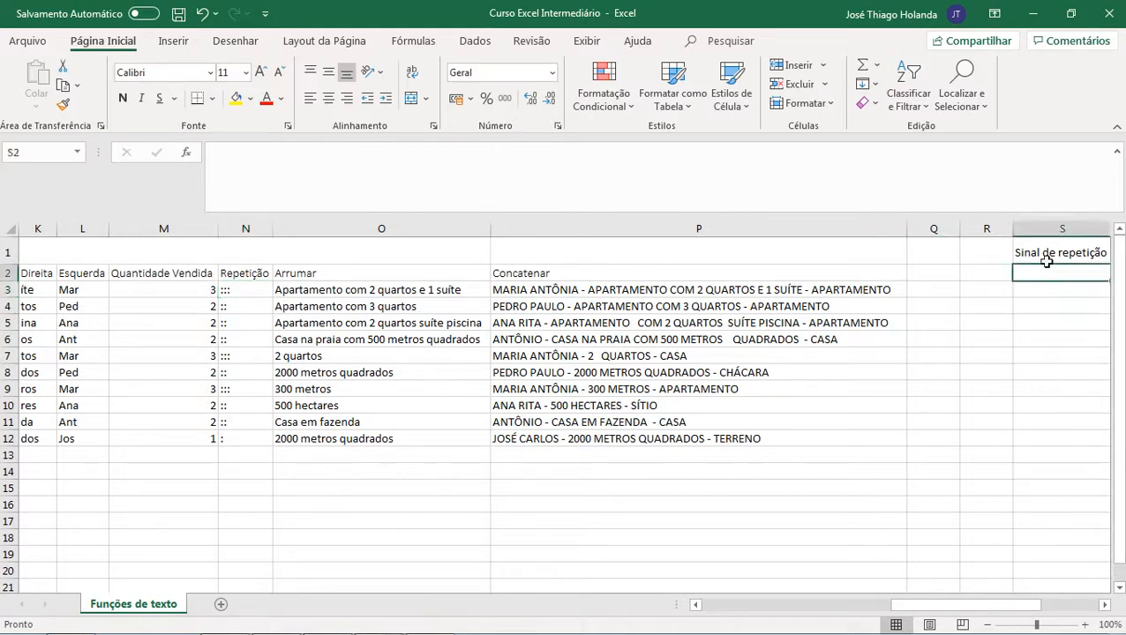
{"action": "key", "text": "Right"}
{"action": "key", "text": "Up"}
{"action": "key", "text": "Down"}
{"action": "key", "text": "Left"}
{"action": "key", "text": "Left"}
{"action": "key", "text": "Left"}
{"action": "key", "text": "Left"}
{"action": "key", "text": "Left"}
{"action": "key", "text": "Left"}
{"action": "key", "text": "Left"}
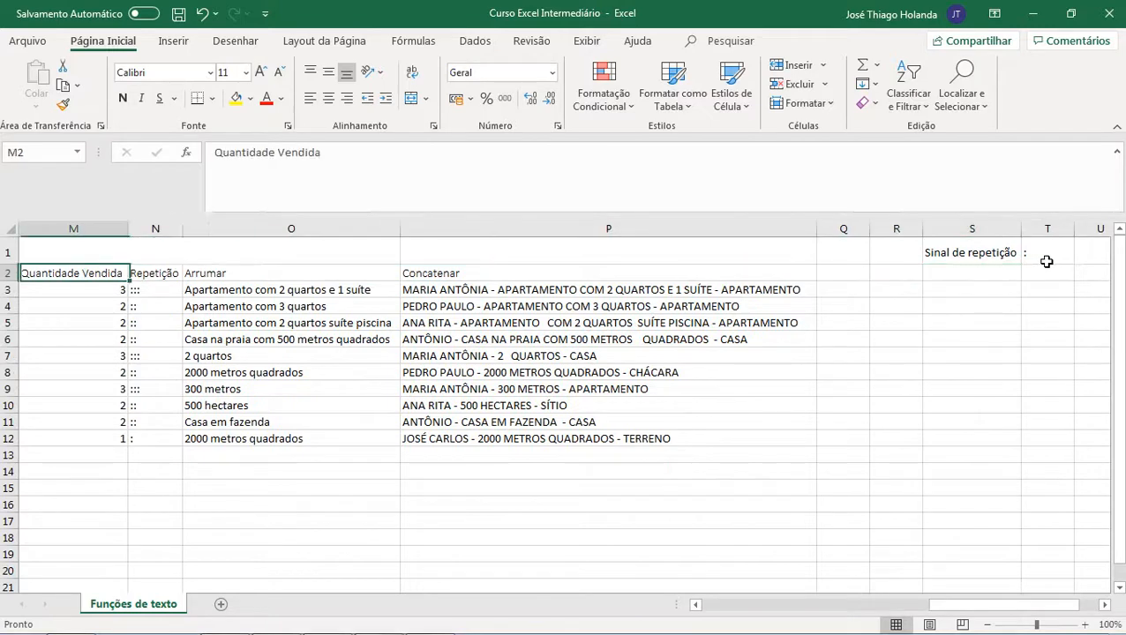
{"action": "key", "text": "Left"}
{"action": "key", "text": "Right"}
{"action": "key", "text": "Right"}
{"action": "key", "text": "Down"}
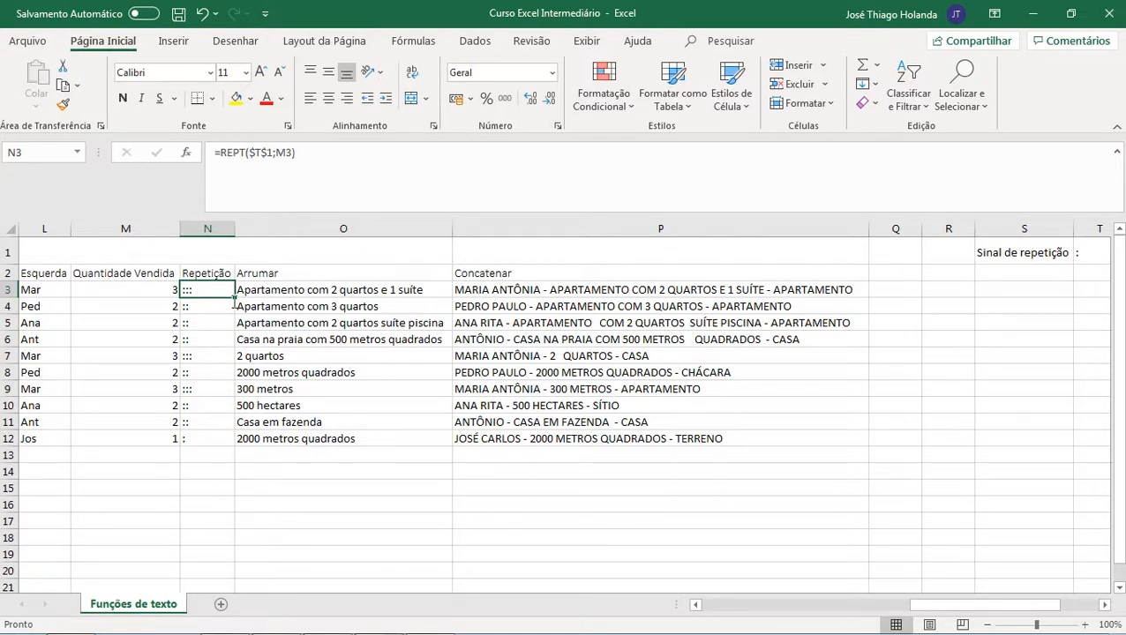
Step: Fill the REPT formula from N3 down to N12
{"action": "left_click_drag", "start_coordinate": [235, 296], "coordinate": [227, 439]}
{"action": "left_click", "coordinate": [226, 356]}
Step: Step through the filled REPT formulas in column N to compare their references
{"action": "left_click", "coordinate": [207, 306]}
{"action": "left_click", "coordinate": [208, 323]}
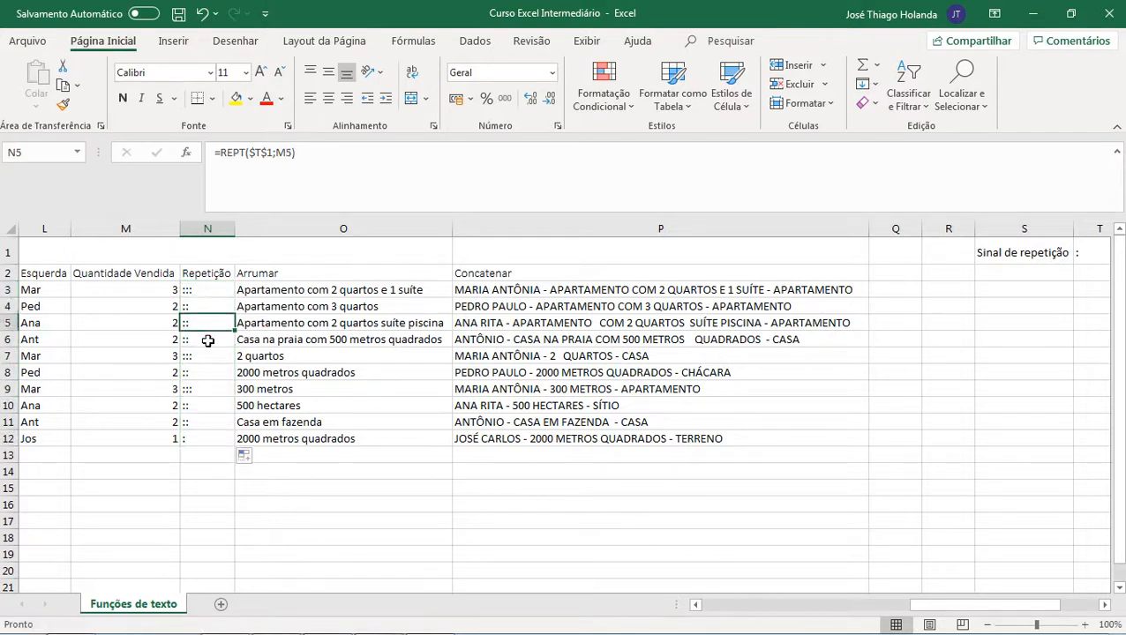
{"action": "left_click", "coordinate": [205, 356]}
{"action": "left_click", "coordinate": [201, 375]}
{"action": "left_click", "coordinate": [207, 323]}
{"action": "left_click", "coordinate": [204, 291]}
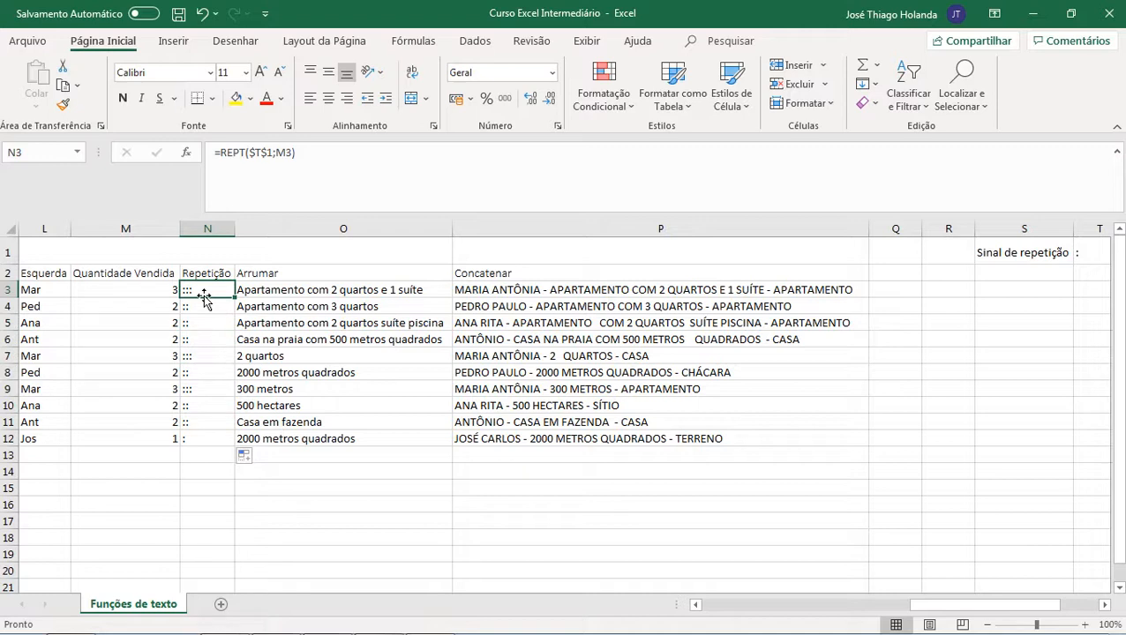
{"action": "left_click", "coordinate": [196, 303]}
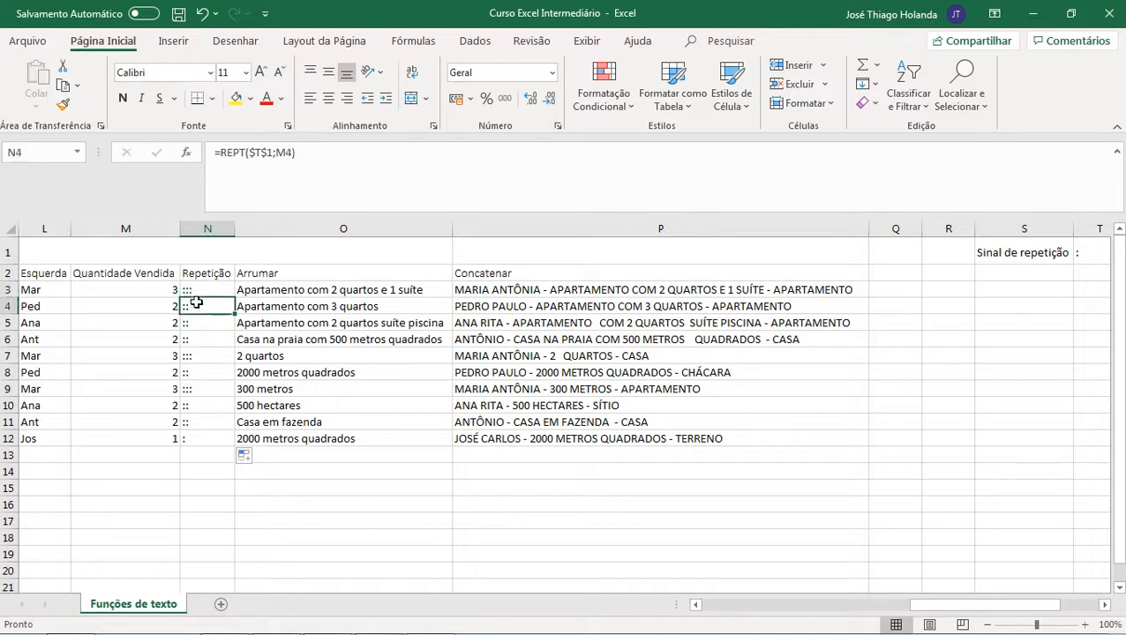
{"action": "left_click", "coordinate": [201, 339]}
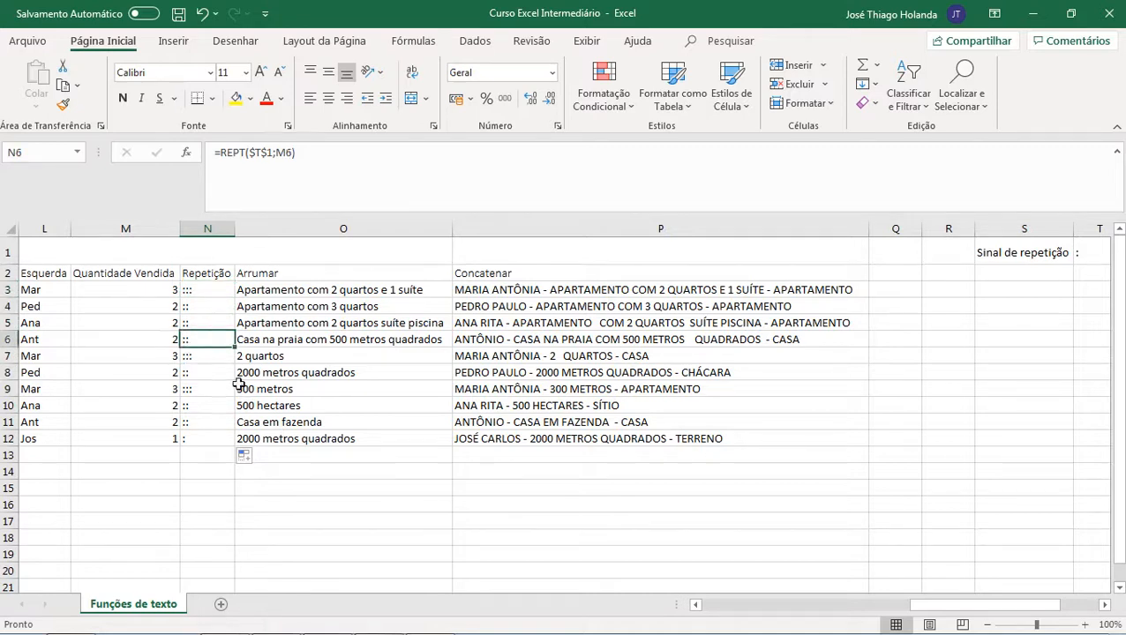
{"action": "left_click", "coordinate": [197, 293]}
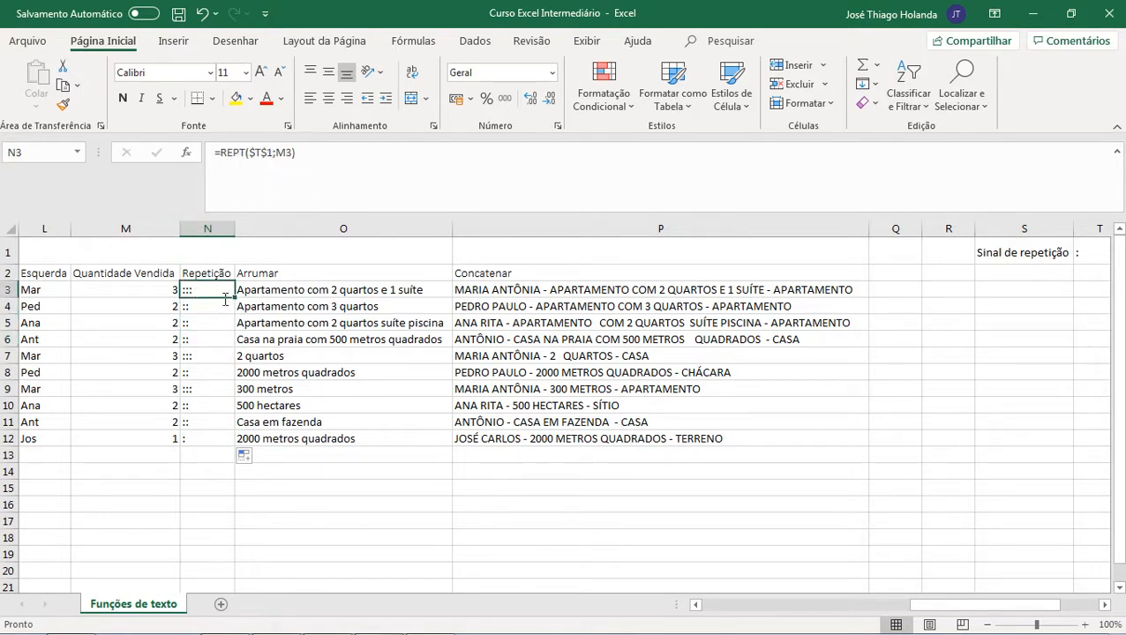
{"action": "left_click", "coordinate": [210, 323]}
{"action": "left_click", "coordinate": [209, 308]}
{"action": "left_click", "coordinate": [207, 326]}
{"action": "left_click", "coordinate": [209, 342]}
{"action": "left_click", "coordinate": [205, 391]}
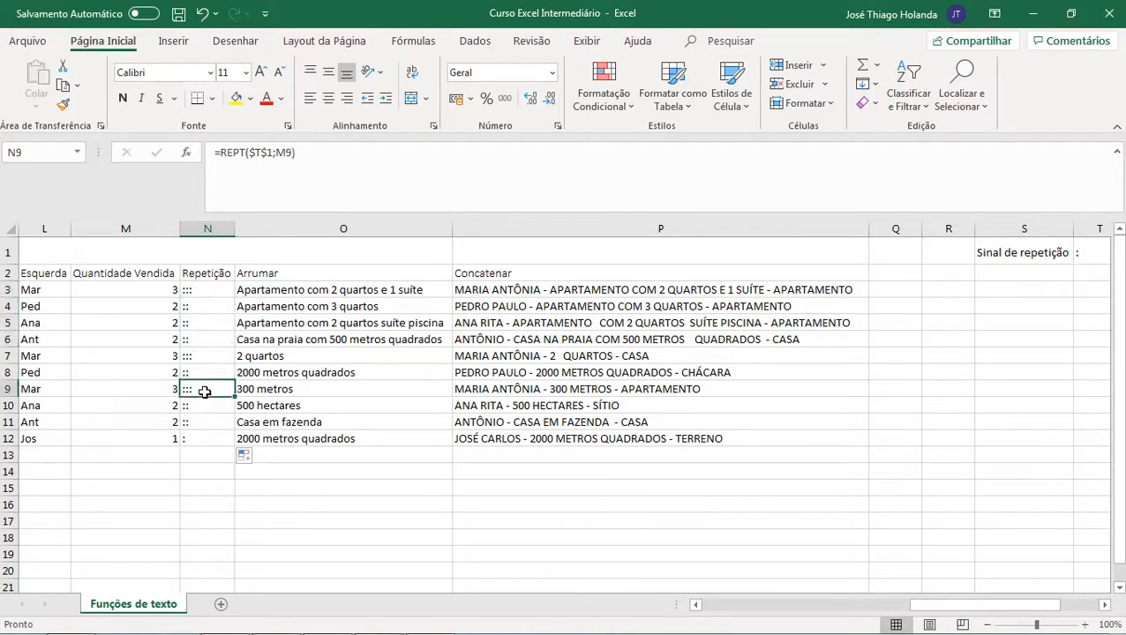
{"action": "left_click", "coordinate": [197, 422]}
{"action": "left_click", "coordinate": [202, 449]}
{"action": "left_click", "coordinate": [218, 286]}
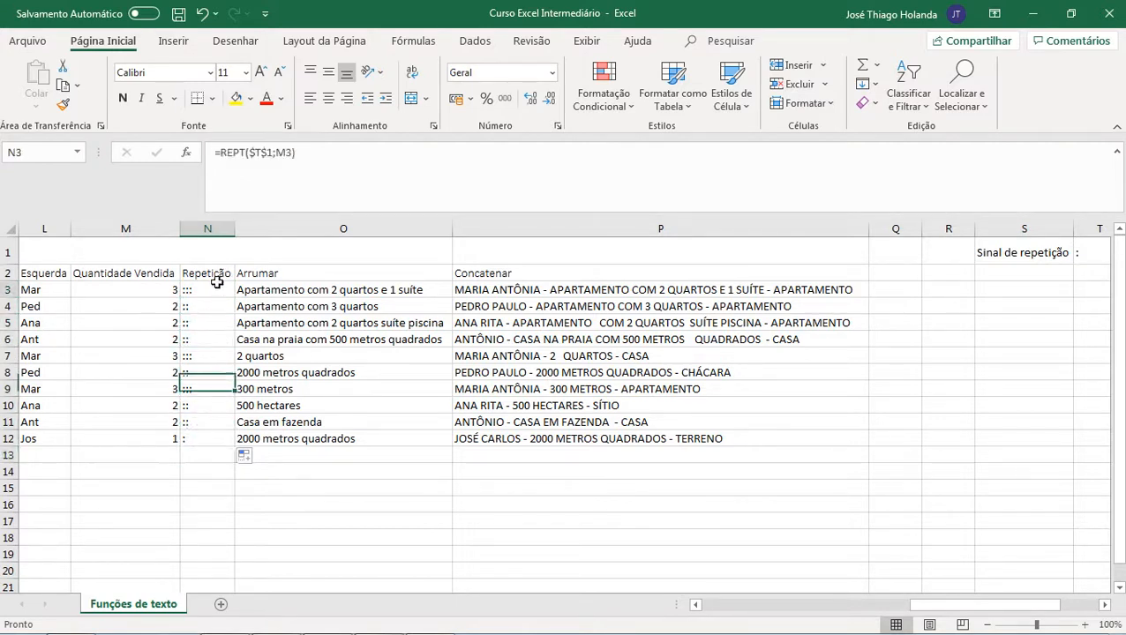
Step: Re-enter the ARRUMAR formula in O3 as =ARRUMAR(B3)
{"action": "left_click", "coordinate": [320, 276]}
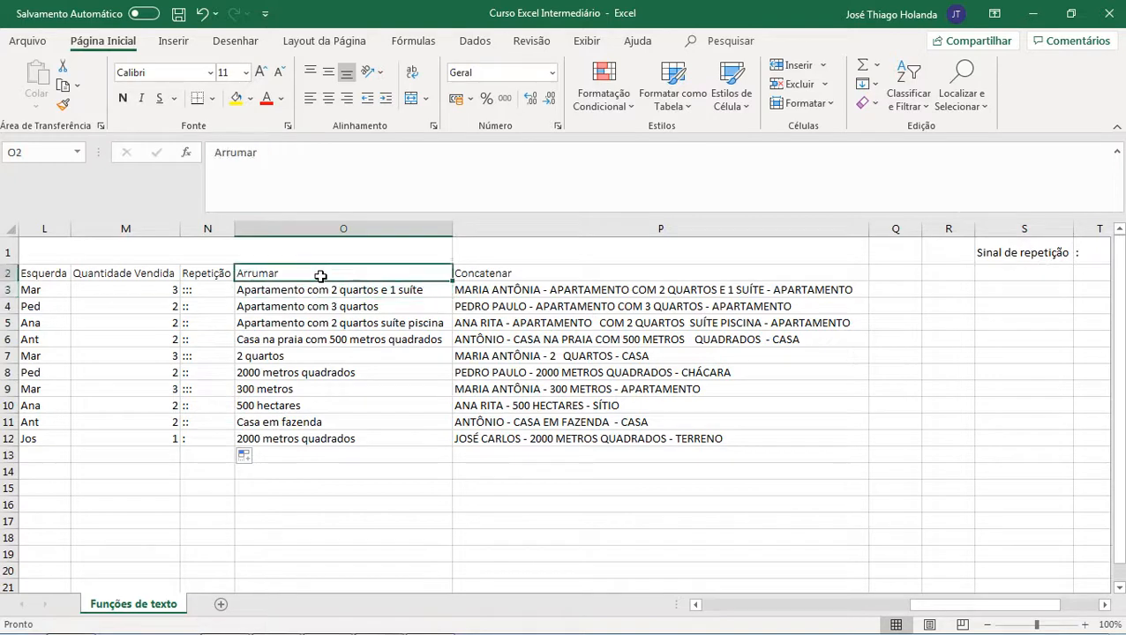
{"action": "left_click", "coordinate": [321, 288]}
{"action": "left_click", "coordinate": [331, 150]}
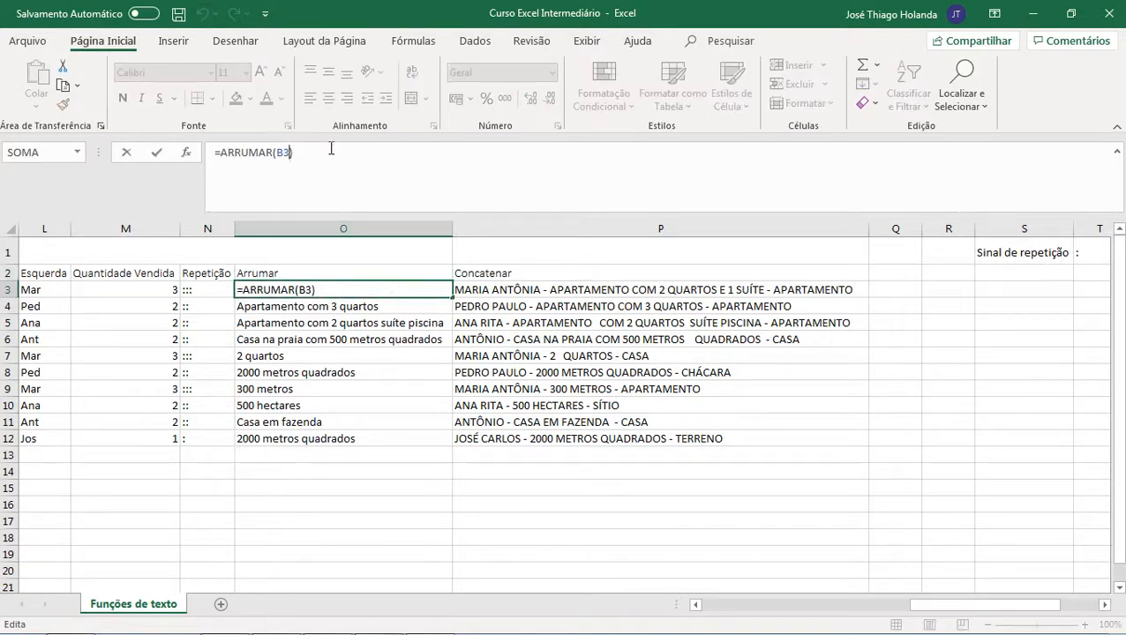
{"action": "key", "text": "BackSpace"}
{"action": "key", "text": "BackSpace"}
{"action": "key", "text": "BackSpace"}
{"action": "key", "text": "BackSpace"}
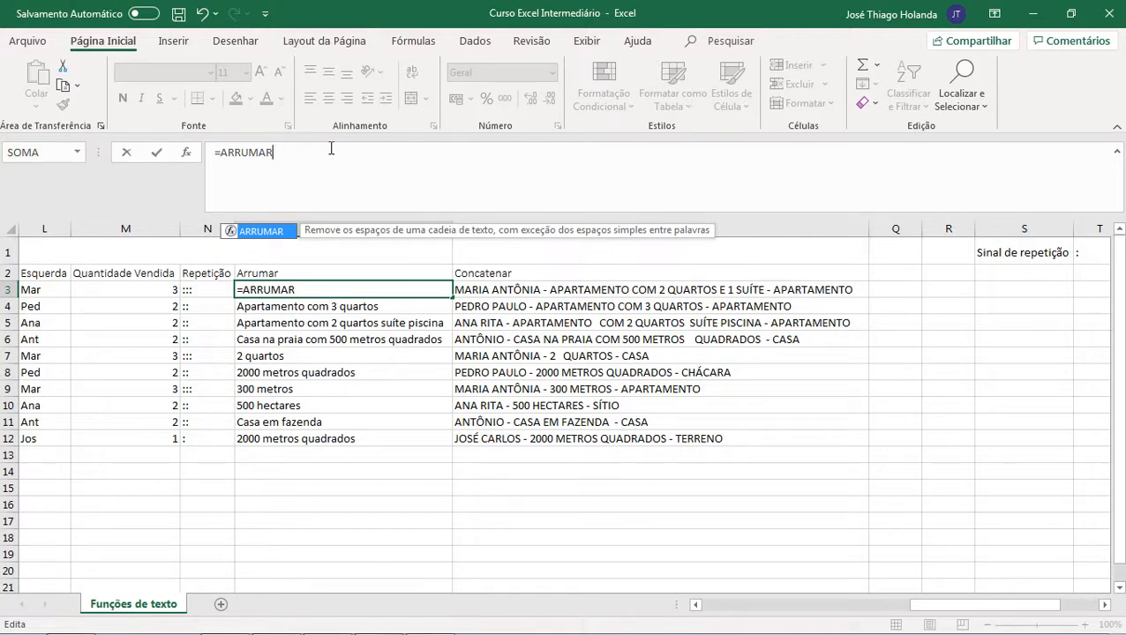
{"action": "type", "text": "("}
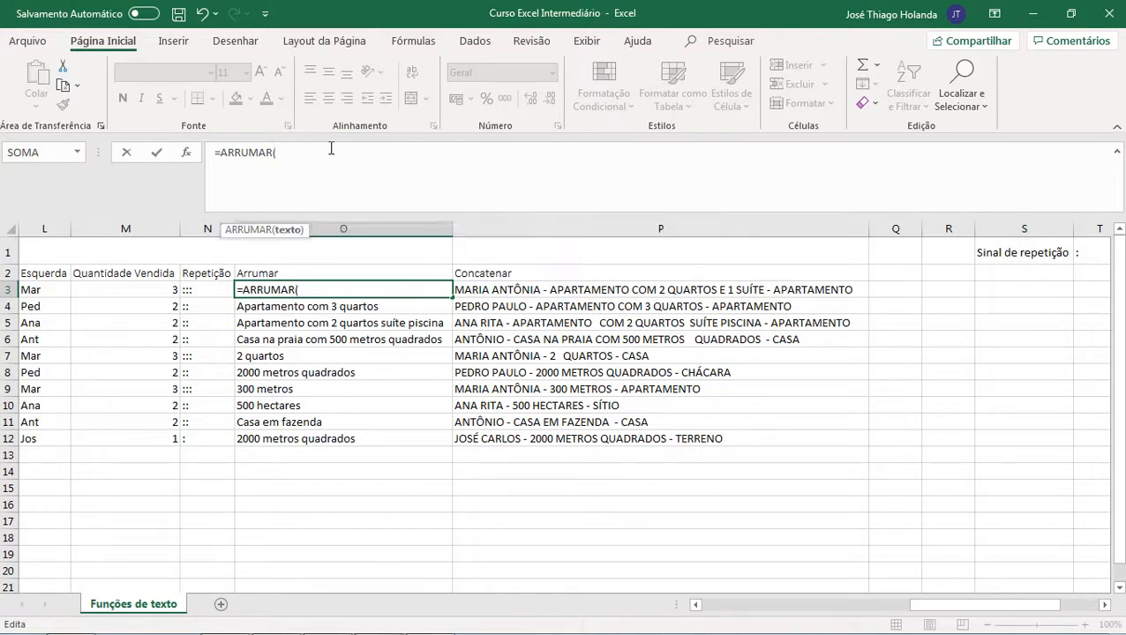
{"action": "type", "text": "b3)"}
{"action": "key", "text": "Return"}
{"action": "key", "text": "Up"}
Step: Browse back across the sheet through the Imóveis and Tipo source cells and return to the Arrumar column
{"action": "key", "text": "Left"}
{"action": "key", "text": "Left"}
{"action": "key", "text": "Left"}
{"action": "key", "text": "Left"}
{"action": "key", "text": "Left"}
{"action": "key", "text": "Left"}
{"action": "key", "text": "Left"}
{"action": "key", "text": "Left"}
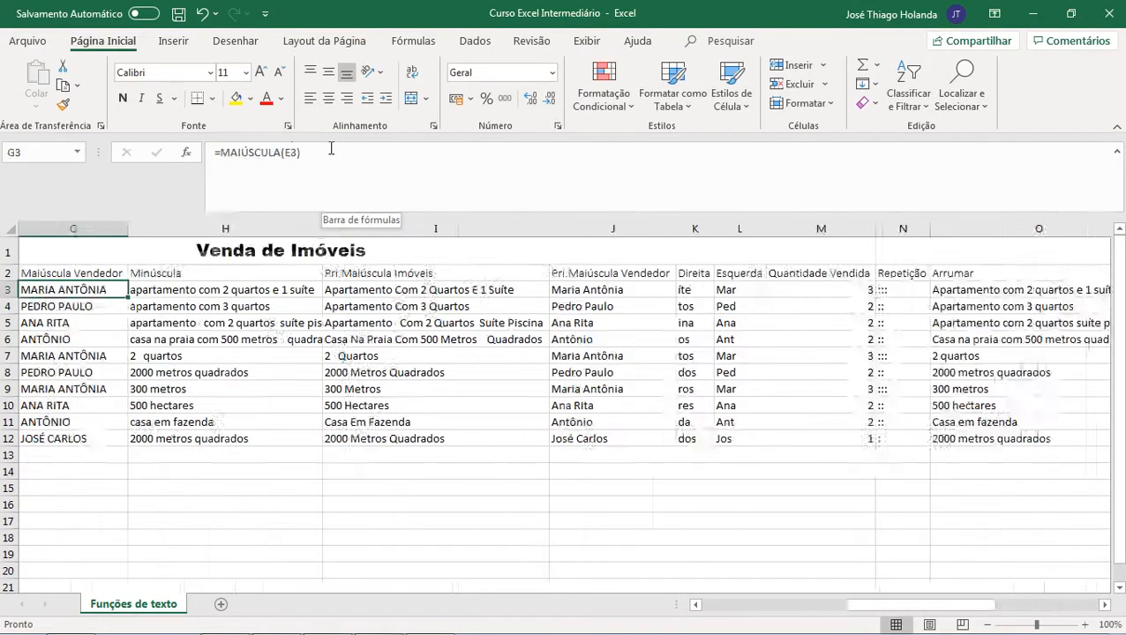
{"action": "key", "text": "Left"}
{"action": "key", "text": "Left"}
{"action": "key", "text": "Left"}
{"action": "key", "text": "Left"}
{"action": "key", "text": "Left"}
{"action": "key", "text": "Left"}
{"action": "key", "text": "Right"}
{"action": "key", "text": "Down"}
{"action": "key", "text": "Down"}
{"action": "key", "text": "Down"}
{"action": "key", "text": "Down"}
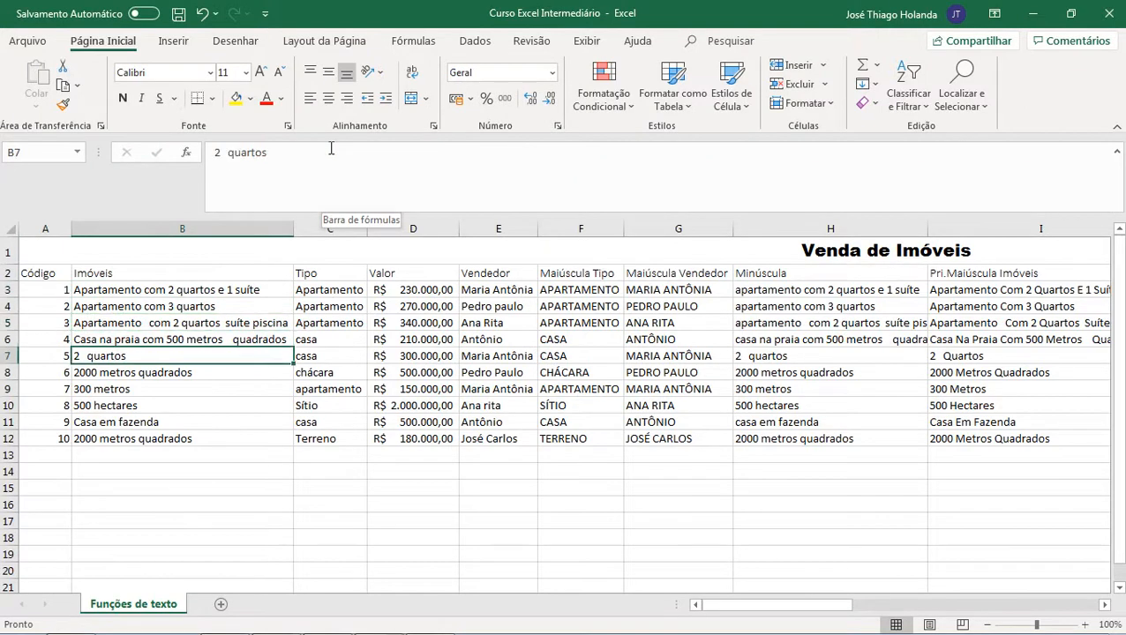
{"action": "key", "text": "Up"}
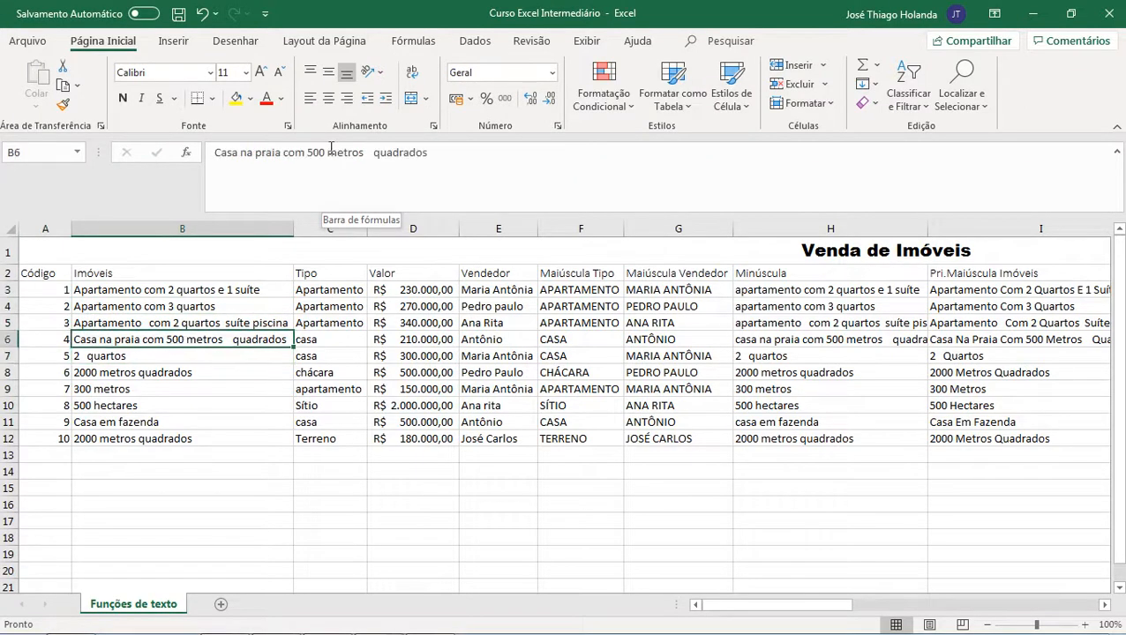
{"action": "key", "text": "Up"}
{"action": "key", "text": "Up"}
{"action": "key", "text": "Right"}
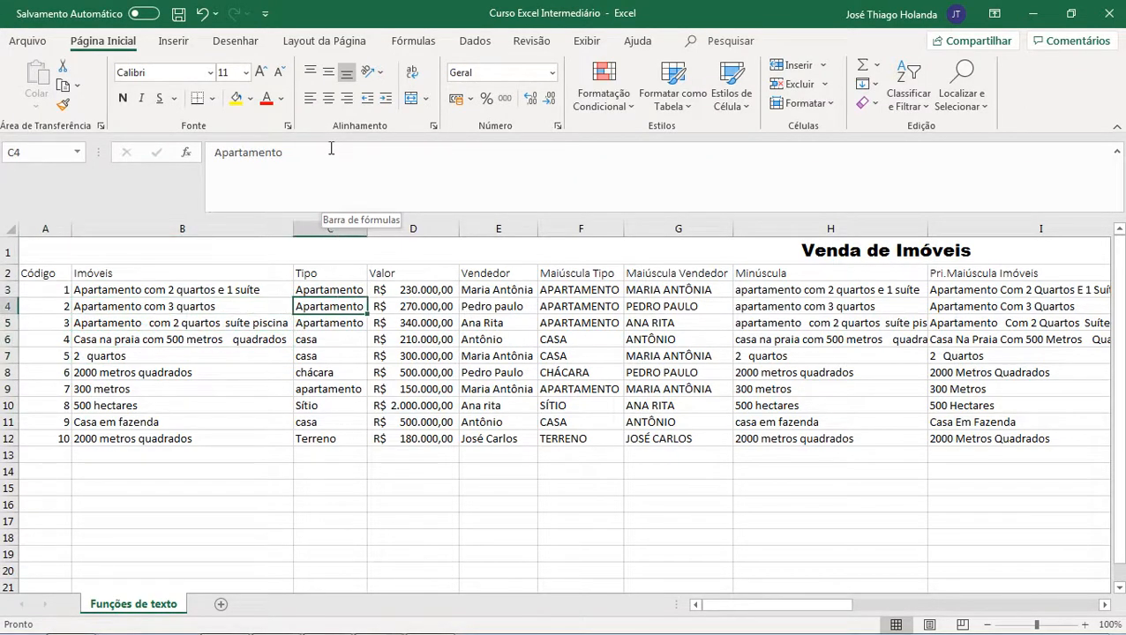
{"action": "key", "text": "Left"}
{"action": "key", "text": "Up"}
{"action": "key", "text": "Right"}
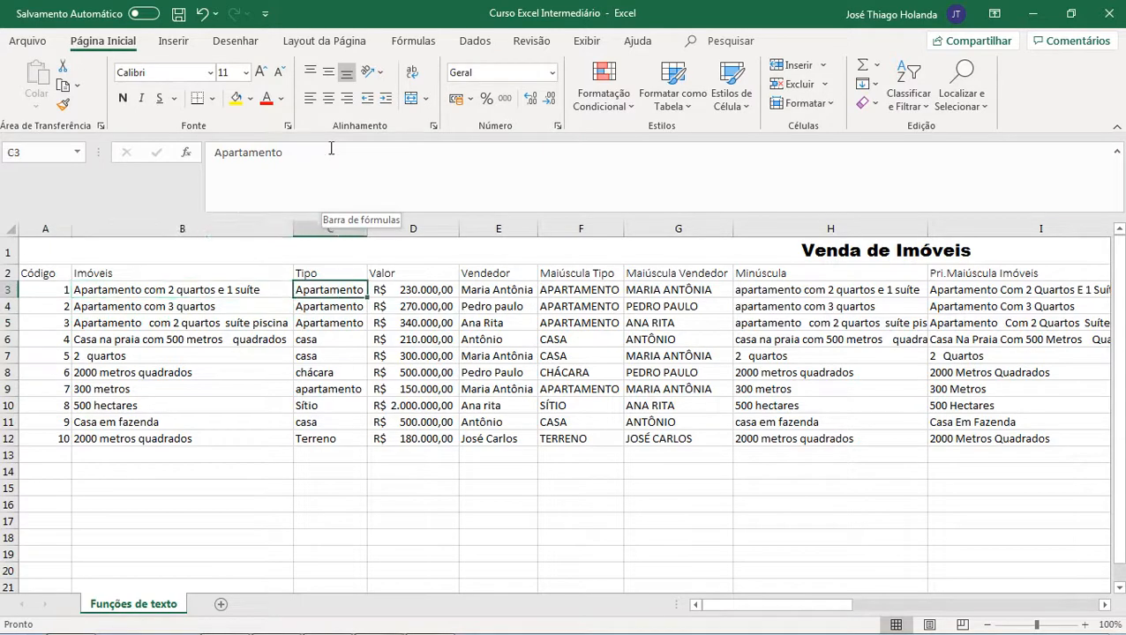
{"action": "key", "text": "Left"}
{"action": "key", "text": "Right"}
{"action": "key", "text": "ctrl+Right"}
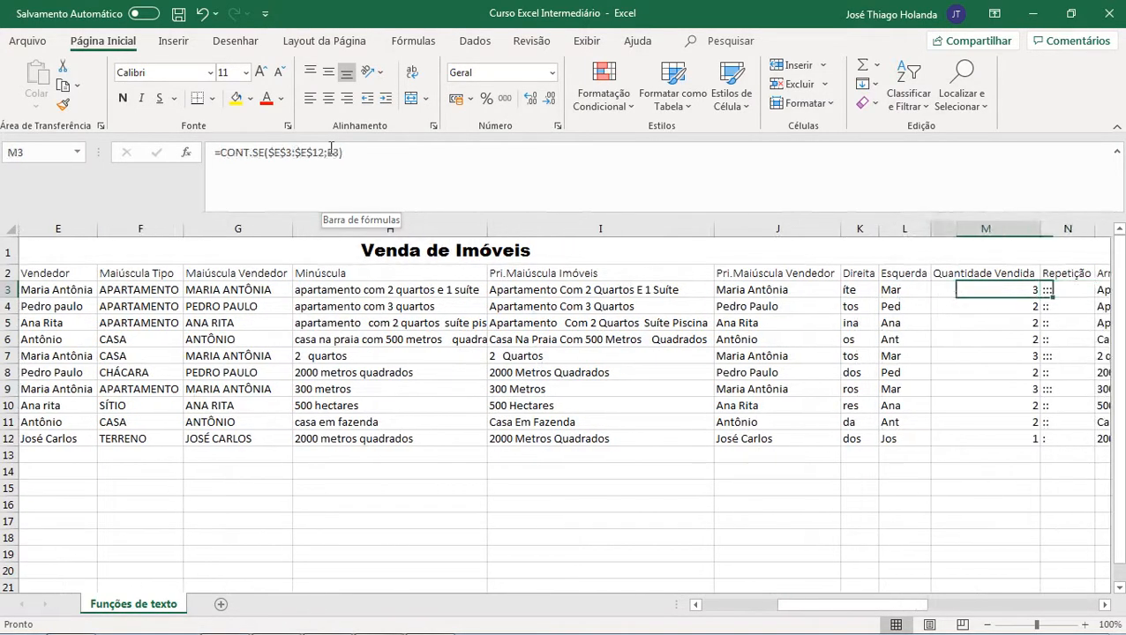
{"action": "key", "text": "Right"}
{"action": "key", "text": "Right"}
{"action": "key", "text": "Right"}
{"action": "key", "text": "Left"}
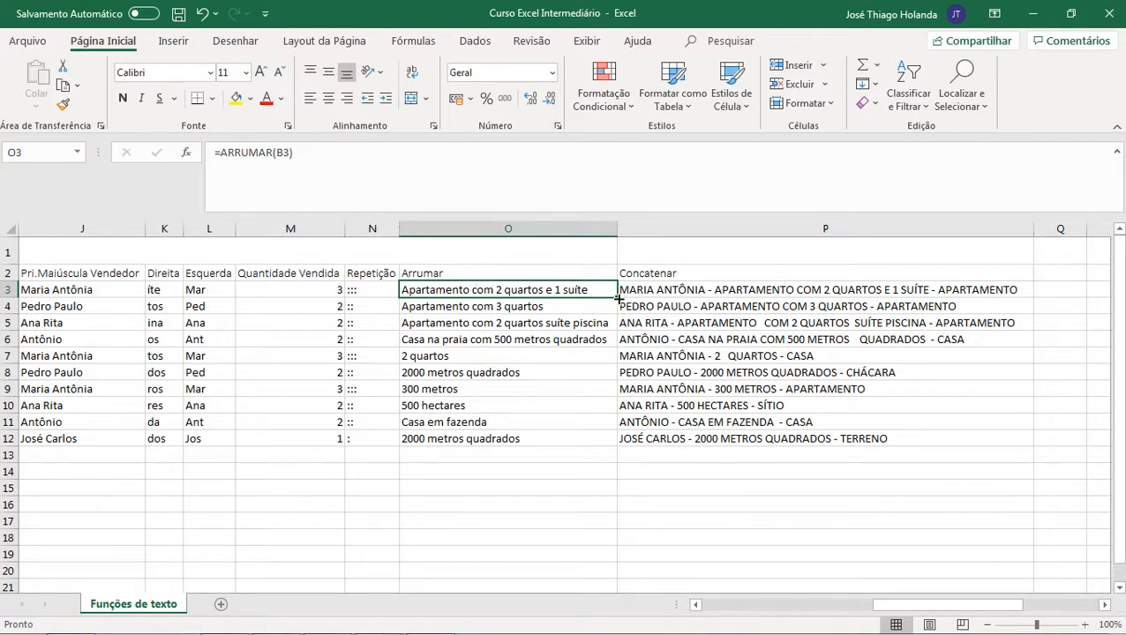
Step: Fill the ARRUMAR formula from O3 down to O12
{"action": "left_click_drag", "start_coordinate": [617, 297], "coordinate": [597, 435]}
{"action": "left_click", "coordinate": [525, 357]}
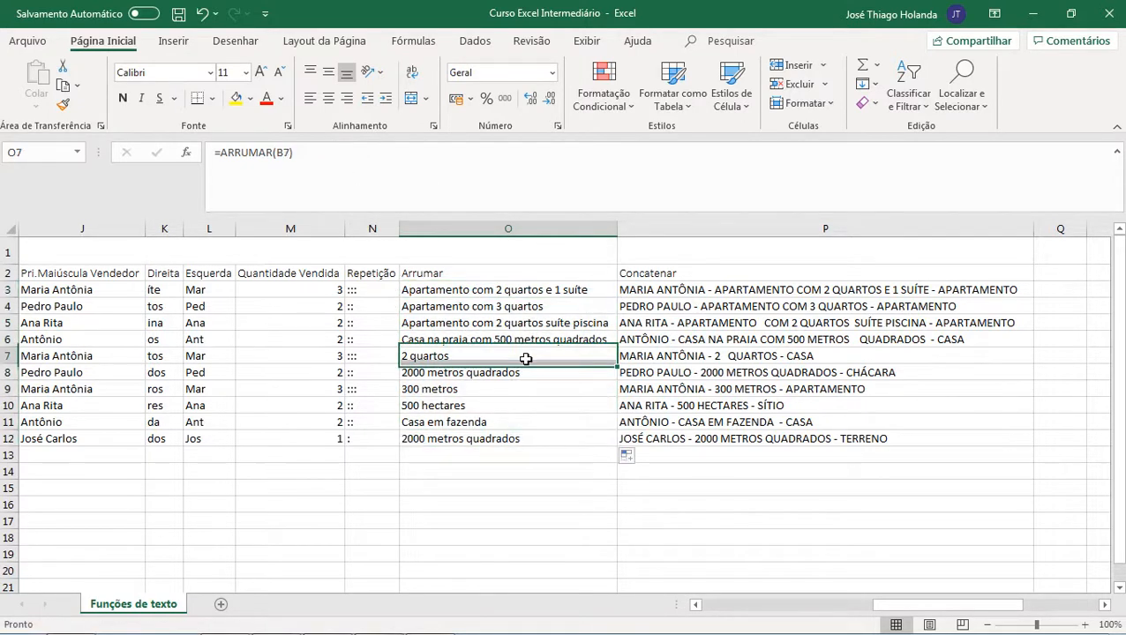
{"action": "left_click", "coordinate": [507, 228]}
Step: Try pasting the trimmed Arrumar results from O3:O12 as values over the Imóveis cells B3:B12, then undo the paste
{"action": "left_click", "coordinate": [490, 284]}
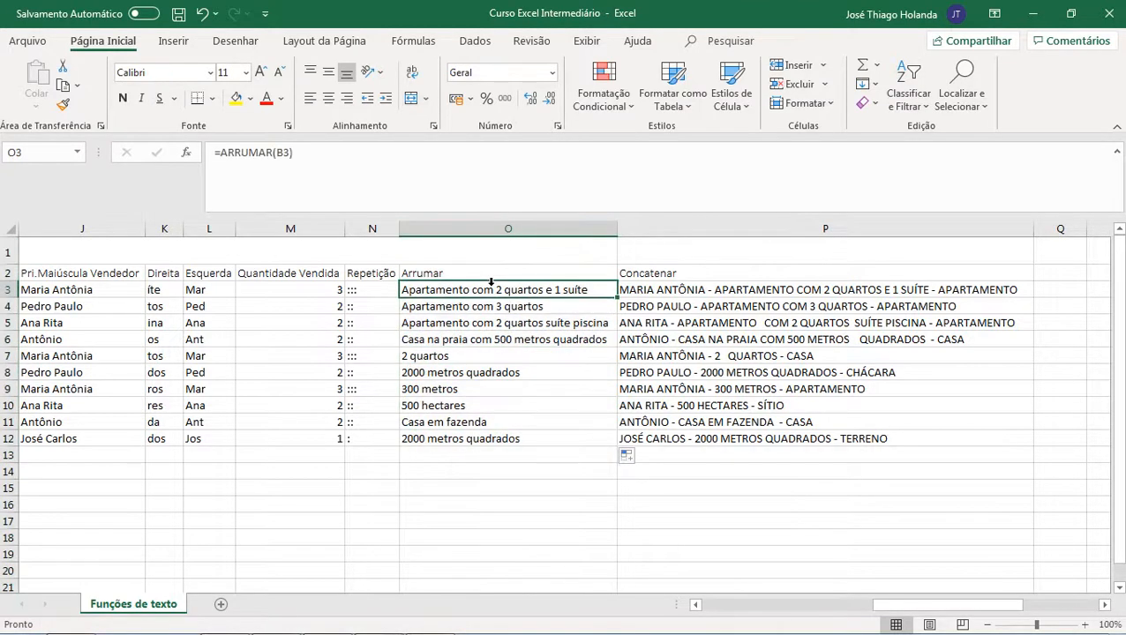
{"action": "left_click", "coordinate": [483, 440], "text": "shift"}
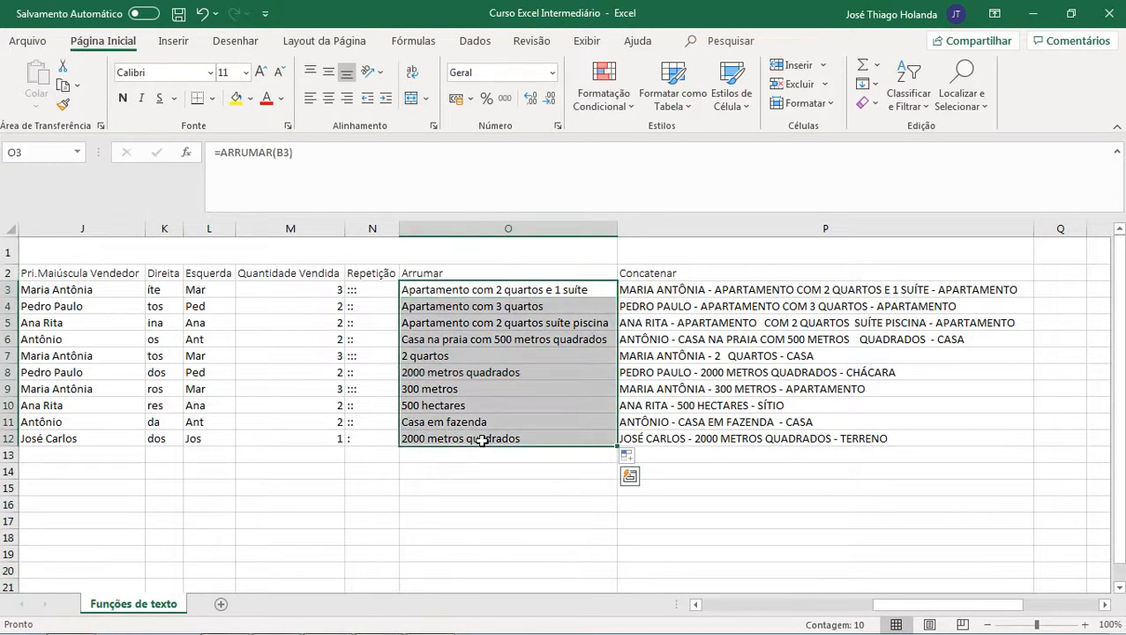
{"action": "key", "text": "ctrl+c"}
{"action": "left_click_drag", "start_coordinate": [880, 606], "coordinate": [710, 608]}
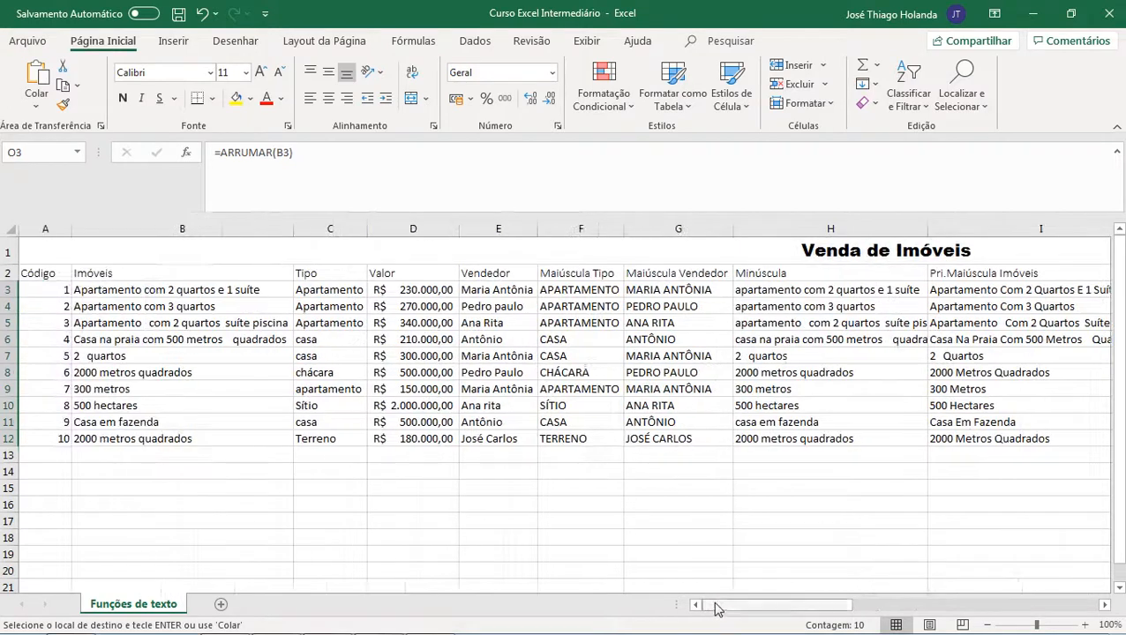
{"action": "left_click", "coordinate": [190, 292]}
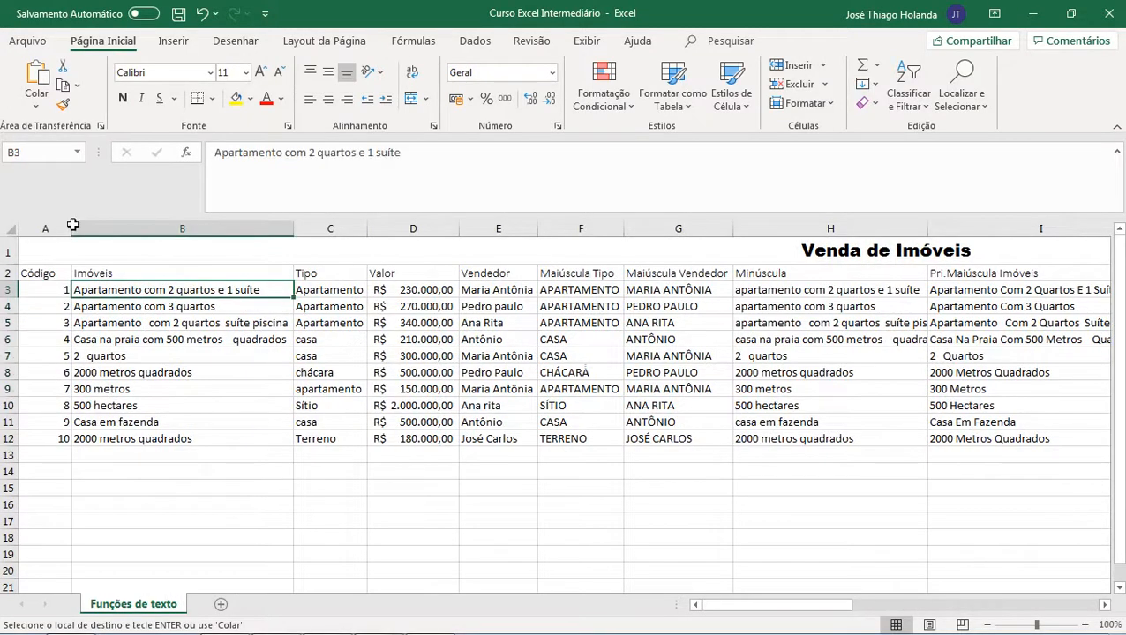
{"action": "left_click", "coordinate": [36, 100]}
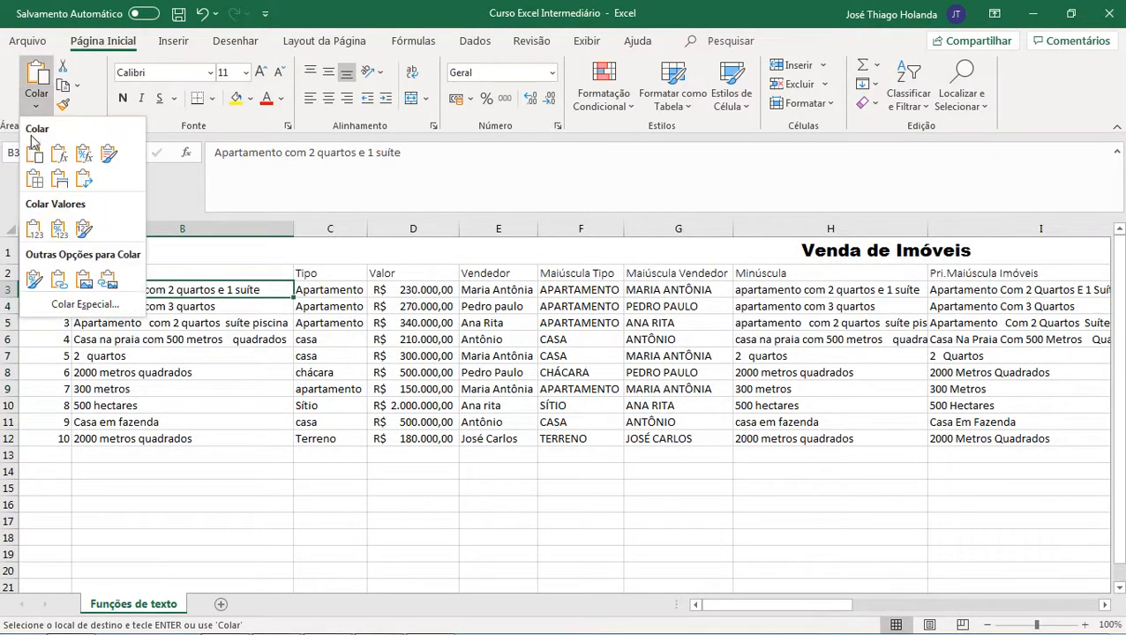
{"action": "left_click", "coordinate": [34, 229]}
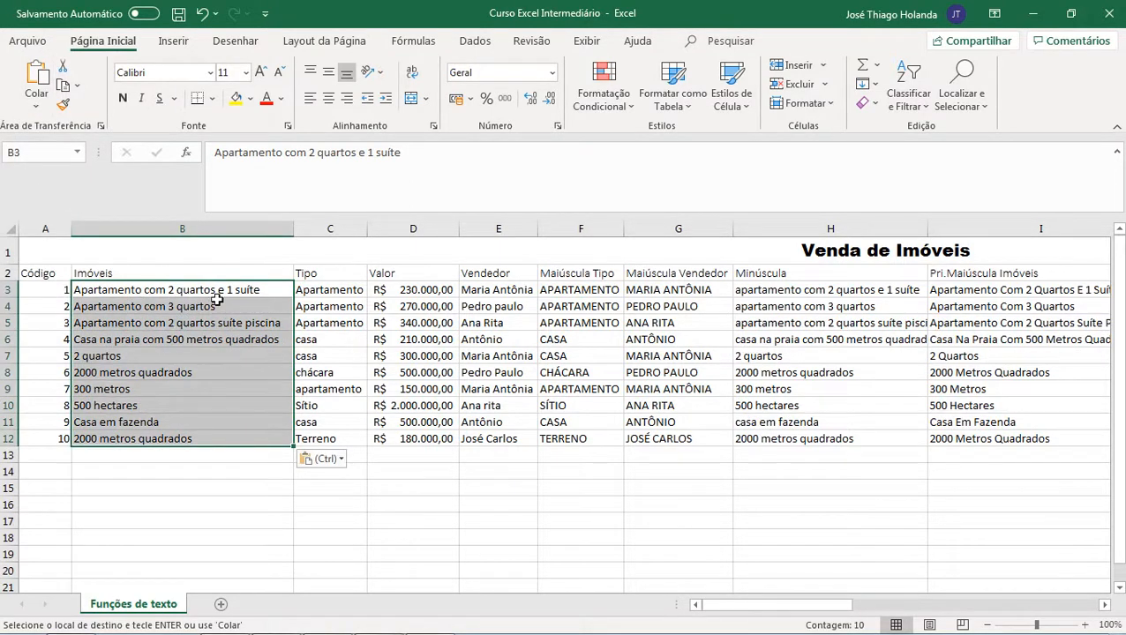
{"action": "key", "text": "ctrl+z"}
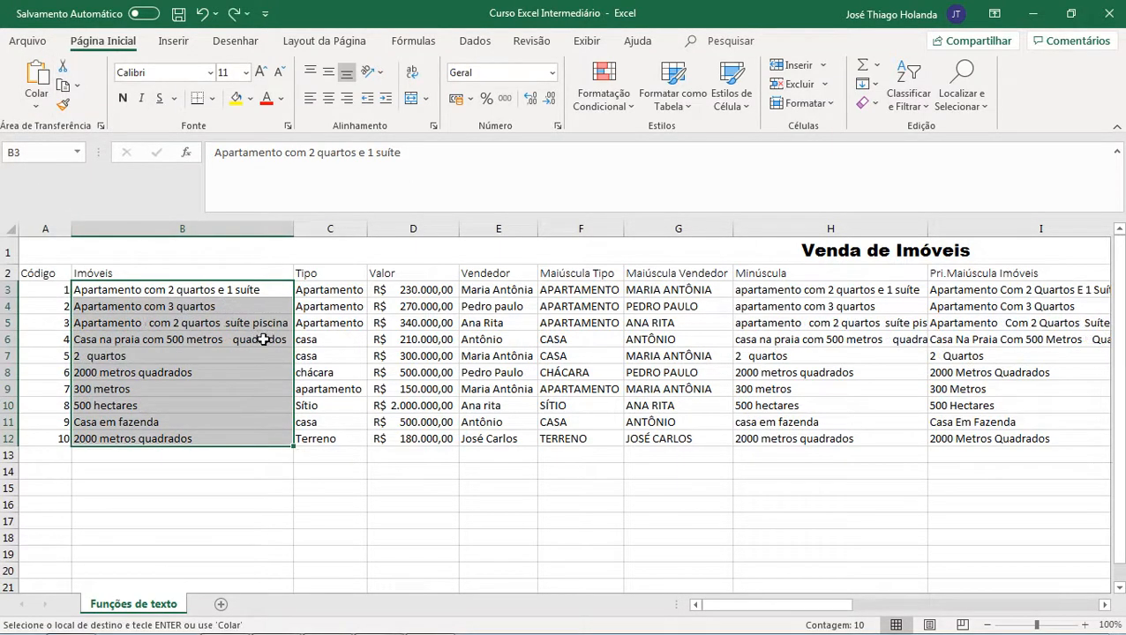
Step: Try rebuilding the CONCAT function name in the Concatenar formula of P3 via autocomplete
{"action": "left_click_drag", "start_coordinate": [856, 606], "coordinate": [1007, 608]}
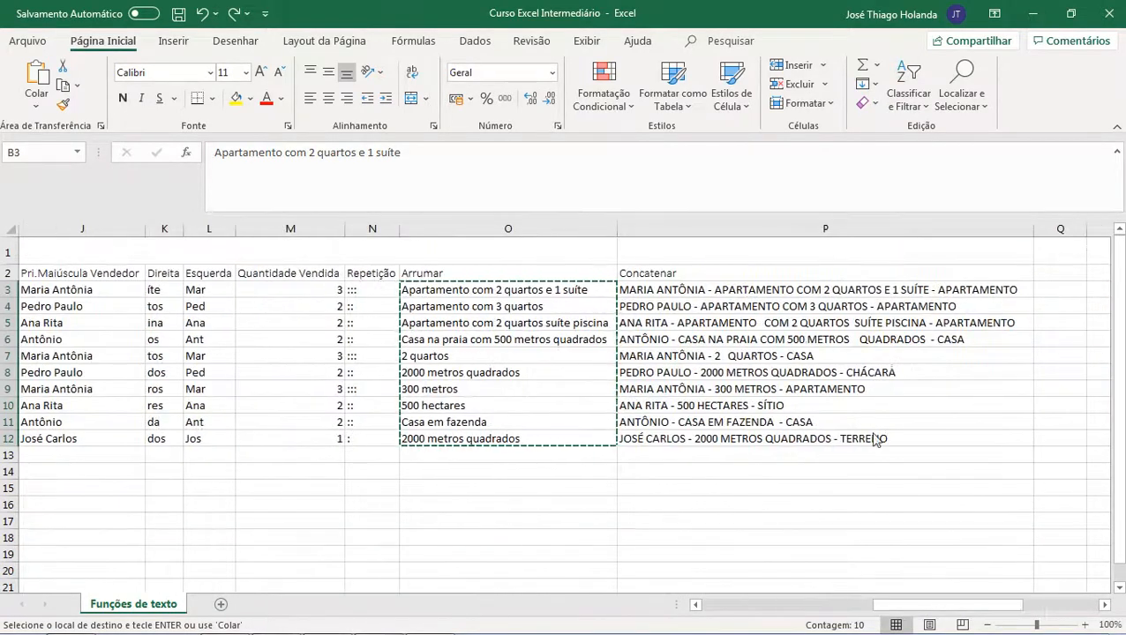
{"action": "left_click", "coordinate": [855, 435]}
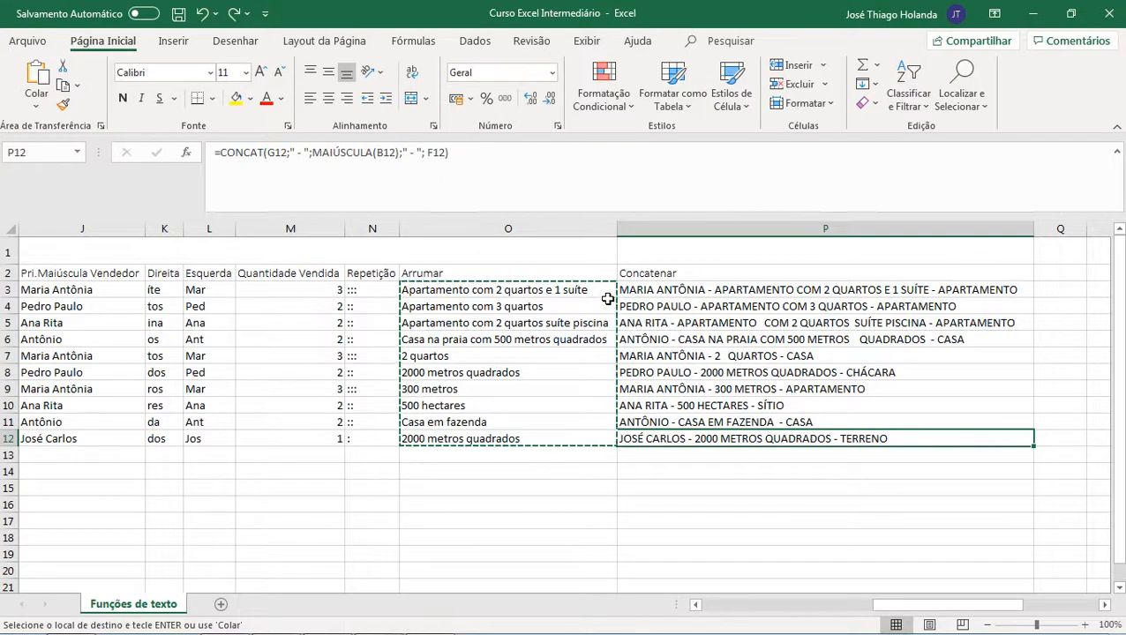
{"action": "key", "text": "Escape"}
{"action": "left_click", "coordinate": [727, 294]}
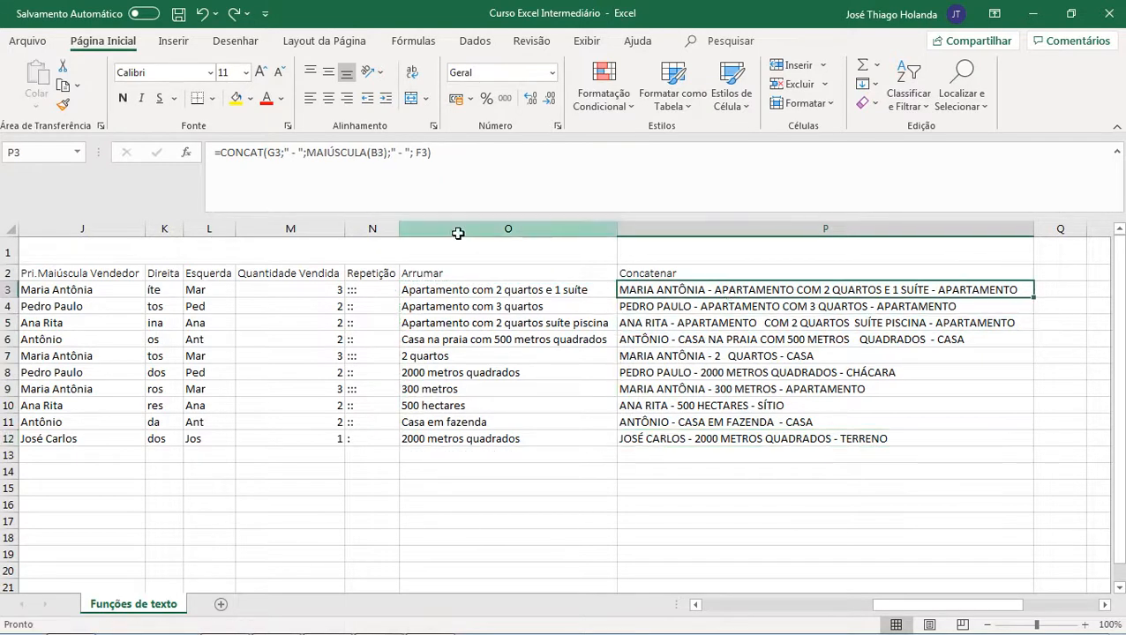
{"action": "left_click", "coordinate": [221, 153]}
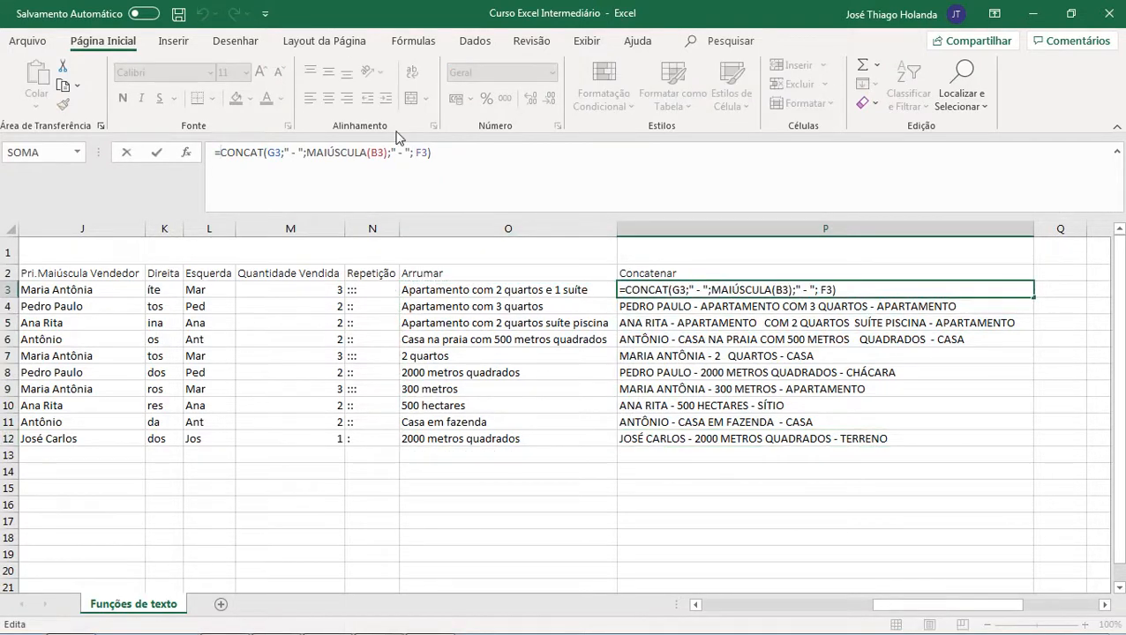
{"action": "key", "text": "Right"}
{"action": "key", "text": "Right"}
{"action": "key", "text": "Right"}
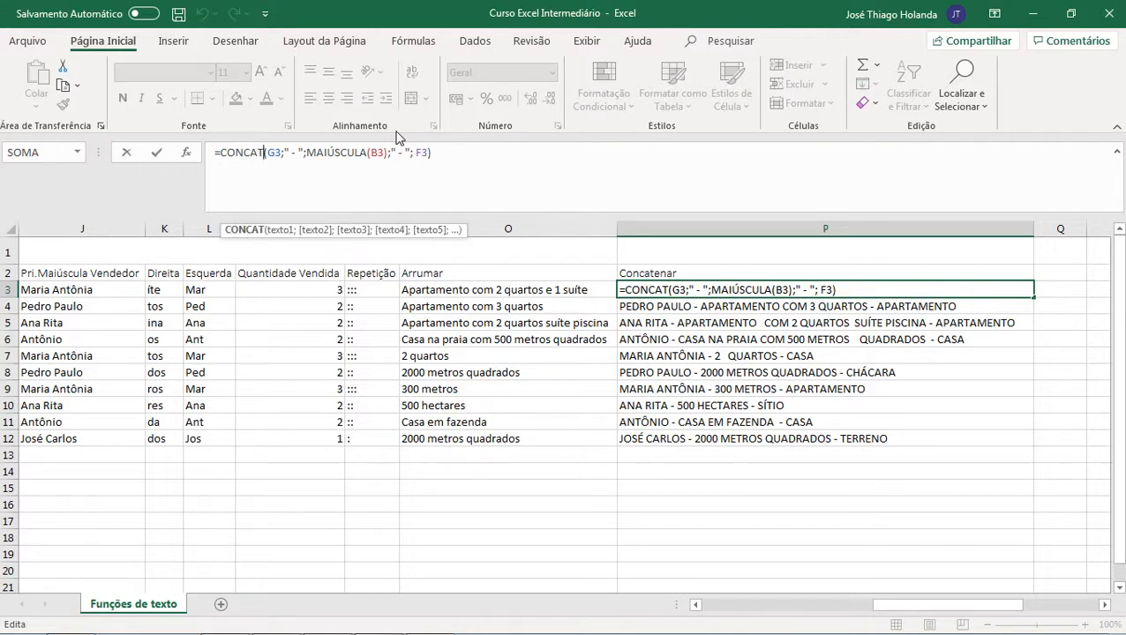
{"action": "key", "text": "Delete"}
{"action": "key", "text": "Delete"}
{"action": "key", "text": "Delete"}
{"action": "key", "text": "Delete"}
{"action": "key", "text": "Delete"}
{"action": "key", "text": "Delete"}
{"action": "key", "text": "Delete"}
{"action": "key", "text": "Delete"}
{"action": "key", "text": "Delete"}
{"action": "key", "text": "Delete"}
{"action": "key", "text": "Delete"}
{"action": "key", "text": "Delete"}
{"action": "key", "text": "Delete"}
{"action": "key", "text": "Delete"}
{"action": "key", "text": "Delete"}
{"action": "key", "text": "Delete"}
{"action": "key", "text": "Delete"}
{"action": "key", "text": "Delete"}
{"action": "key", "text": "Delete"}
{"action": "key", "text": "Delete"}
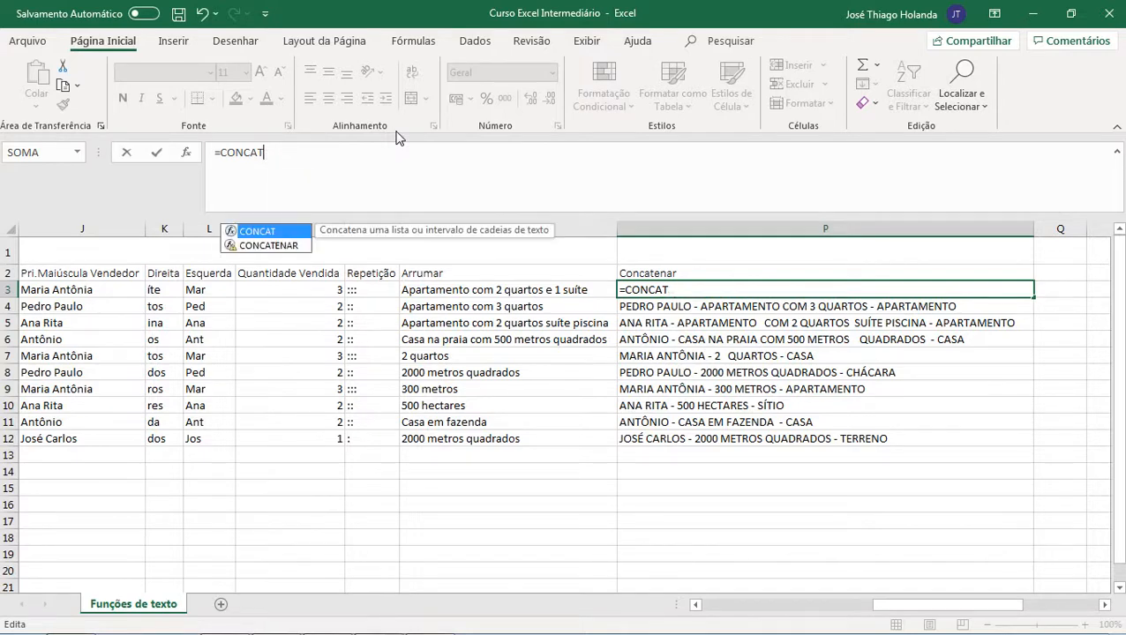
{"action": "key", "text": "Down"}
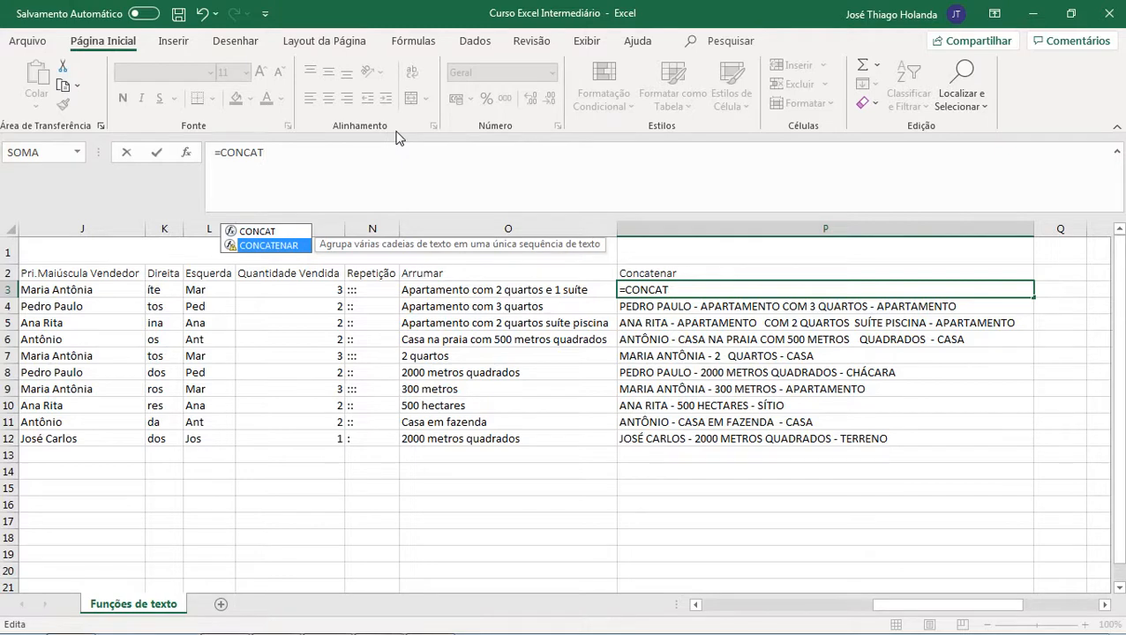
{"action": "key", "text": "Up"}
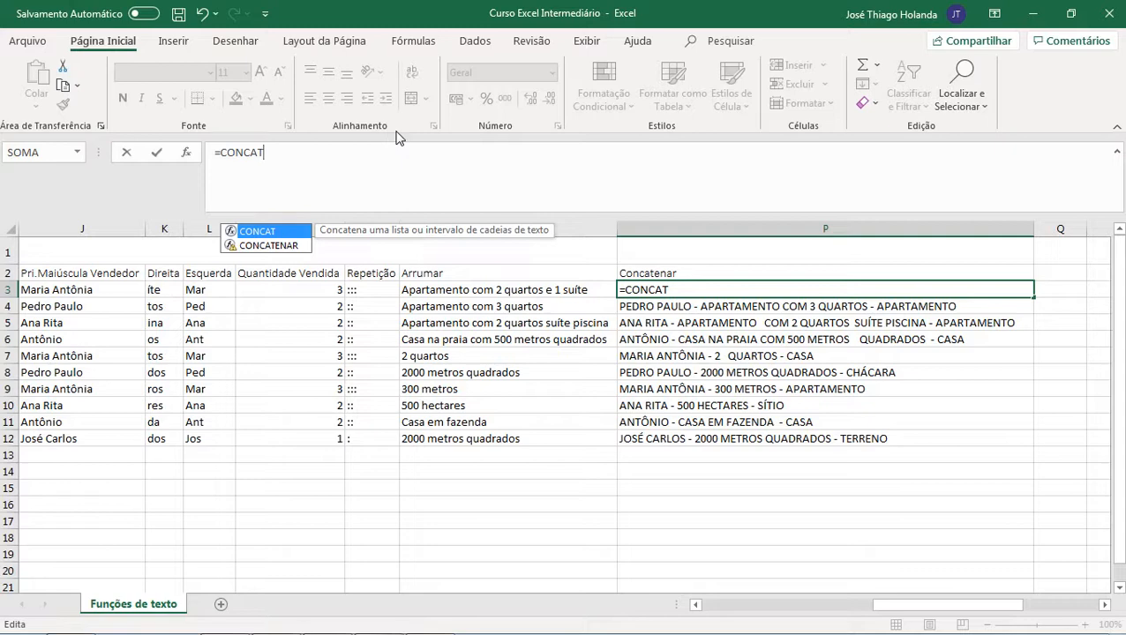
{"action": "key", "text": "Tab"}
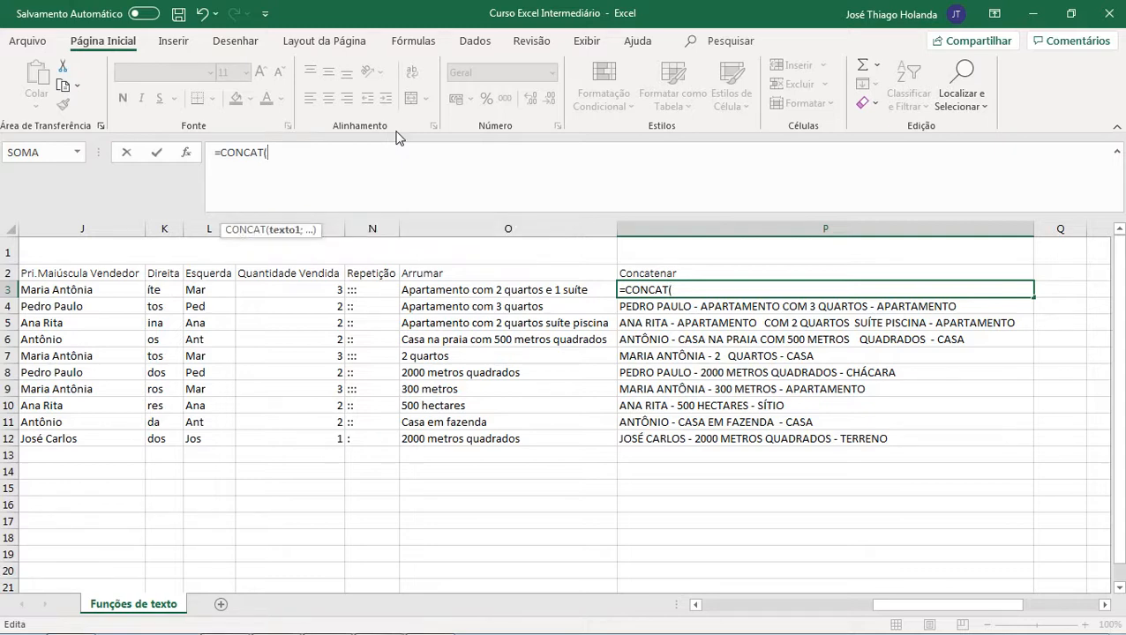
{"action": "key", "text": "BackSpace"}
{"action": "key", "text": "Return"}
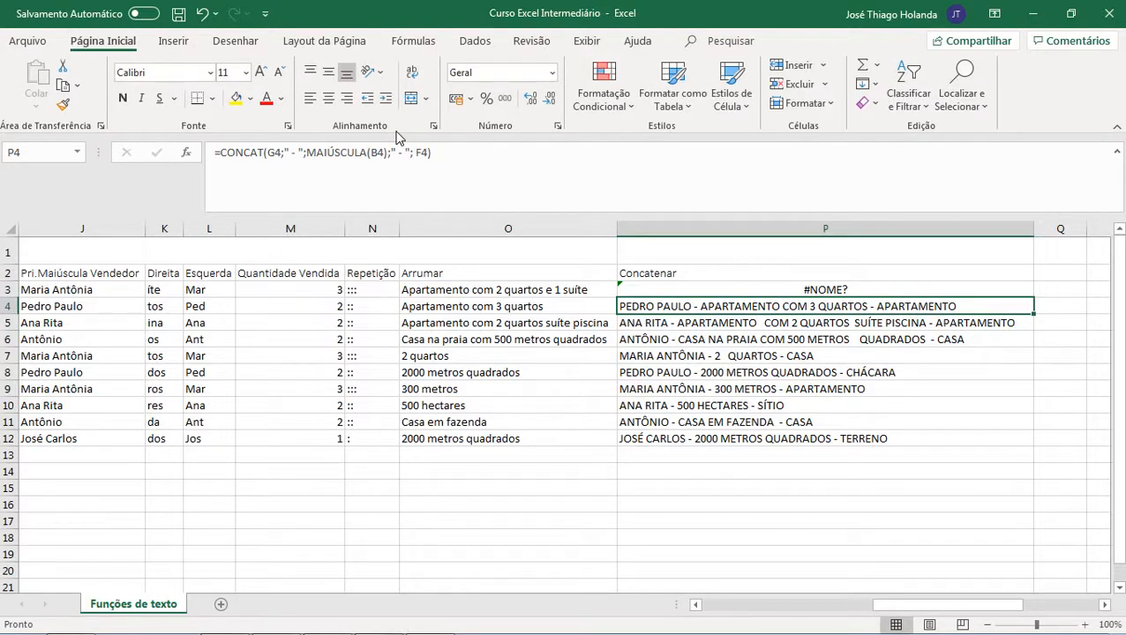
Step: Browse across the row 4 source cells from Valor through Vendedor and back to the Arrumar and Concatenar columns
{"action": "key", "text": "Left"}
{"action": "key", "text": "Left"}
{"action": "key", "text": "Left"}
{"action": "key", "text": "Left"}
{"action": "key", "text": "Left"}
{"action": "key", "text": "Left"}
{"action": "key", "text": "Left"}
{"action": "key", "text": "Left"}
{"action": "key", "text": "Left"}
{"action": "key", "text": "Left"}
{"action": "key", "text": "Left"}
{"action": "key", "text": "Left"}
{"action": "key", "text": "Left"}
{"action": "key", "text": "Left"}
{"action": "key", "text": "Left"}
{"action": "key", "text": "Right"}
{"action": "key", "text": "Right"}
{"action": "key", "text": "Right"}
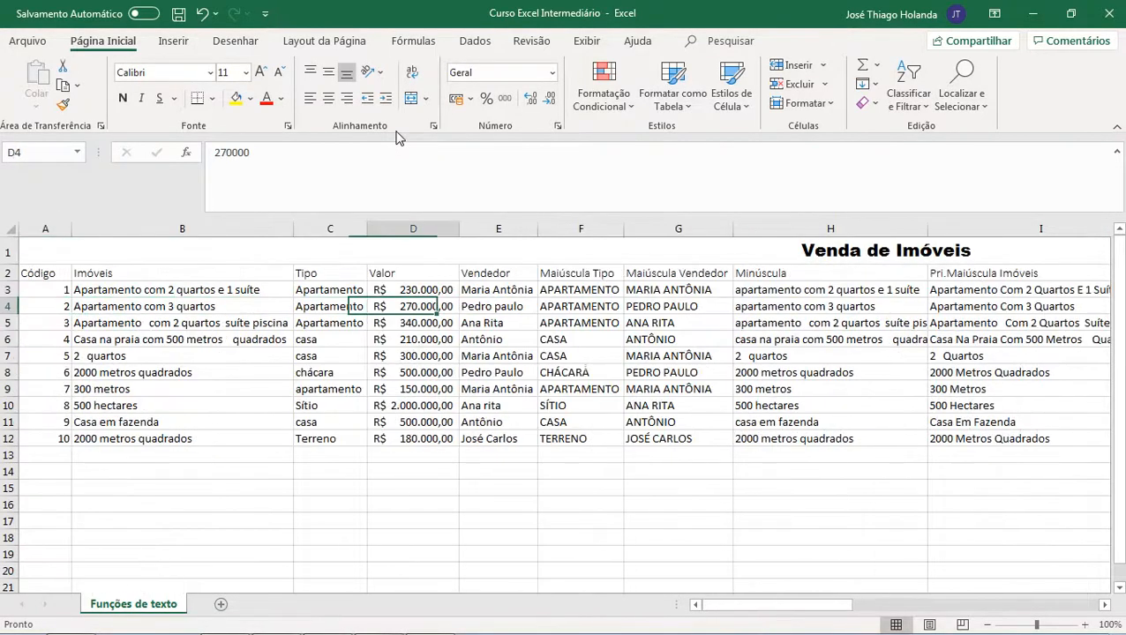
{"action": "key", "text": "Right"}
{"action": "key", "text": "Right"}
{"action": "key", "text": "Right"}
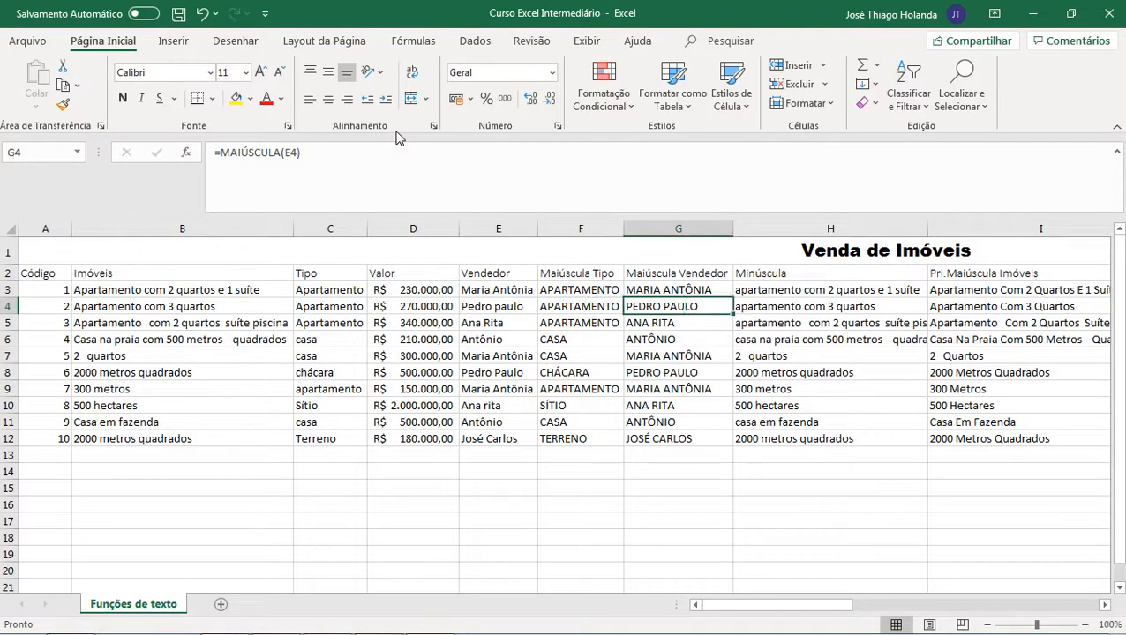
{"action": "key", "text": "Left"}
{"action": "key", "text": "Left"}
{"action": "key", "text": "Left"}
{"action": "key", "text": "Left"}
{"action": "key", "text": "Left"}
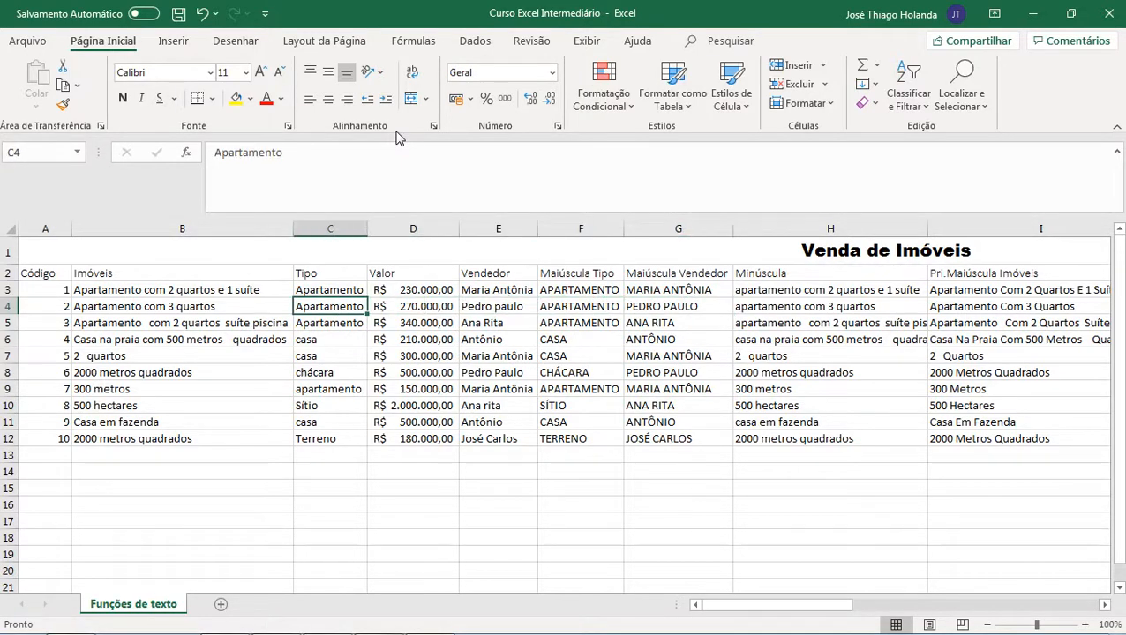
{"action": "key", "text": "Right"}
{"action": "key", "text": "Right"}
{"action": "key", "text": "Right"}
{"action": "key", "text": "Right"}
{"action": "key", "text": "Right"}
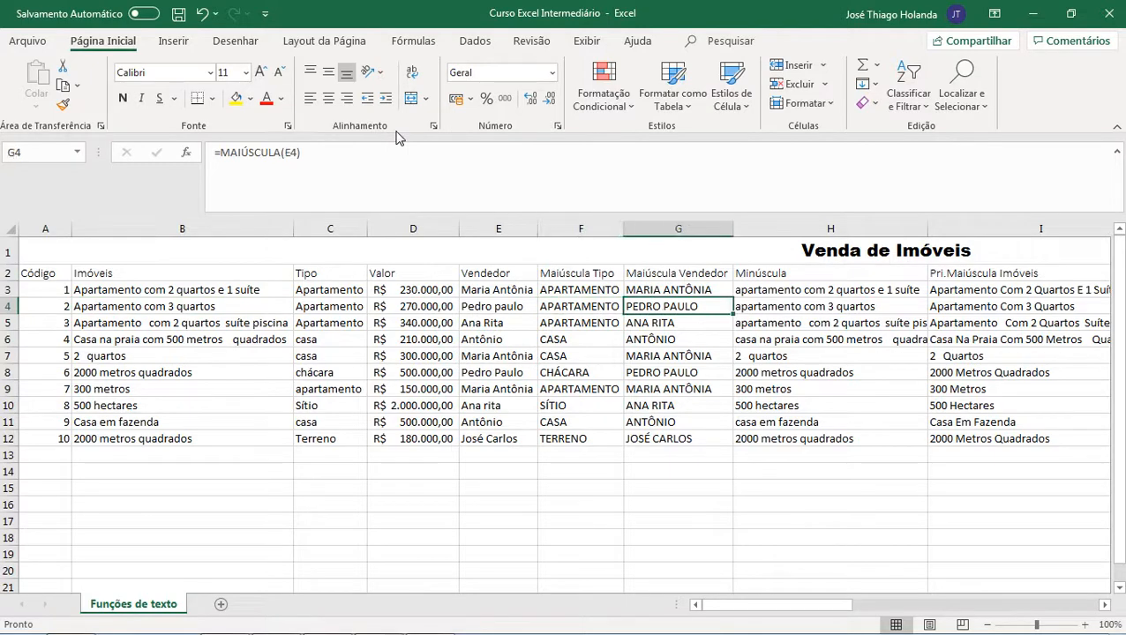
{"action": "key", "text": "Left"}
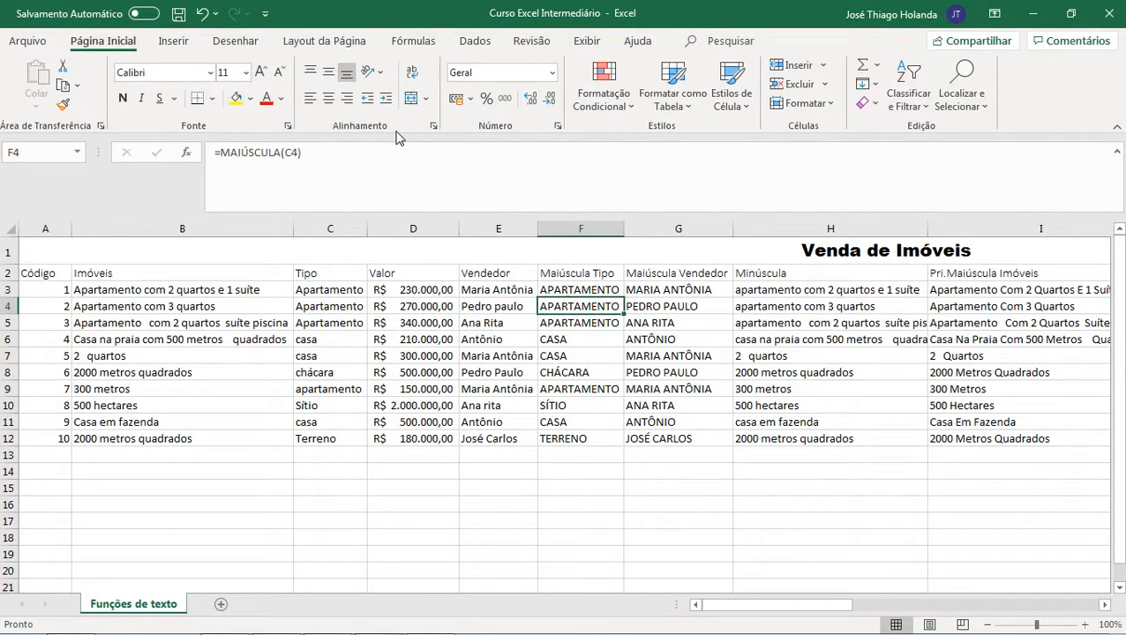
{"action": "key", "text": "Right"}
{"action": "key", "text": "Left"}
{"action": "key", "text": "Right"}
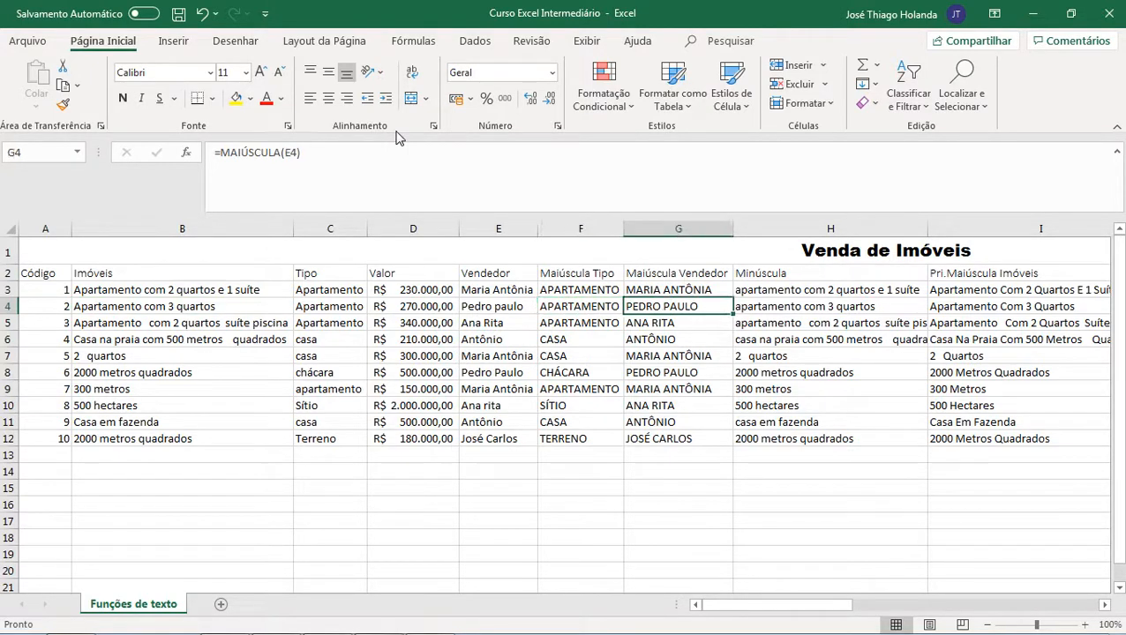
{"action": "key", "text": "Left"}
{"action": "key", "text": "Right"}
{"action": "key", "text": "Left"}
{"action": "key", "text": "Left"}
{"action": "key", "text": "Left"}
{"action": "key", "text": "Left"}
{"action": "key", "text": "Left"}
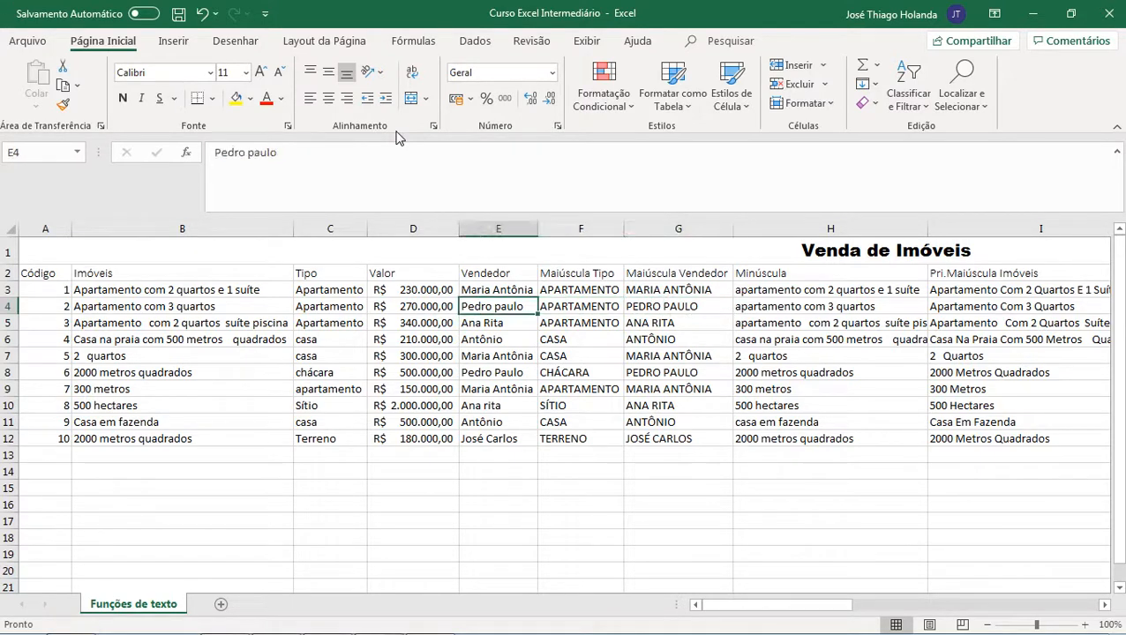
{"action": "key", "text": "Right"}
{"action": "key", "text": "Right"}
{"action": "key", "text": "Right"}
{"action": "key", "text": "Right"}
{"action": "key", "text": "Right"}
{"action": "key", "text": "Right"}
{"action": "key", "text": "Right"}
{"action": "key", "text": "Right"}
{"action": "key", "text": "Right"}
{"action": "key", "text": "Right"}
{"action": "key", "text": "Right"}
{"action": "key", "text": "Right"}
{"action": "key", "text": "Right"}
{"action": "key", "text": "Right"}
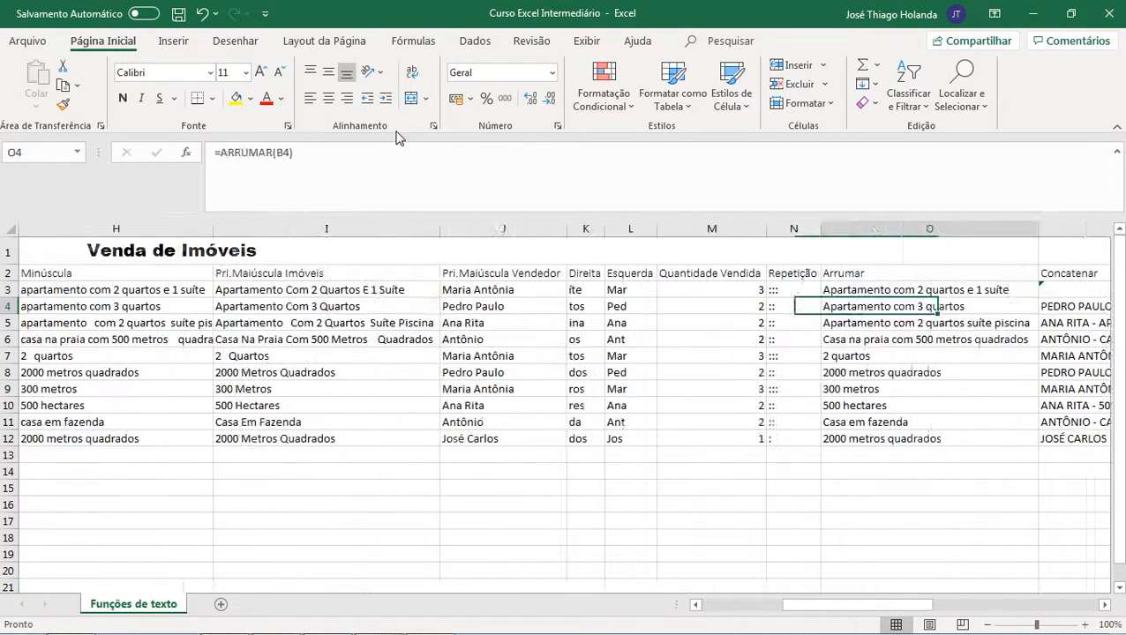
{"action": "key", "text": "Up"}
{"action": "key", "text": "Left"}
{"action": "key", "text": "Right"}
{"action": "key", "text": "Down"}
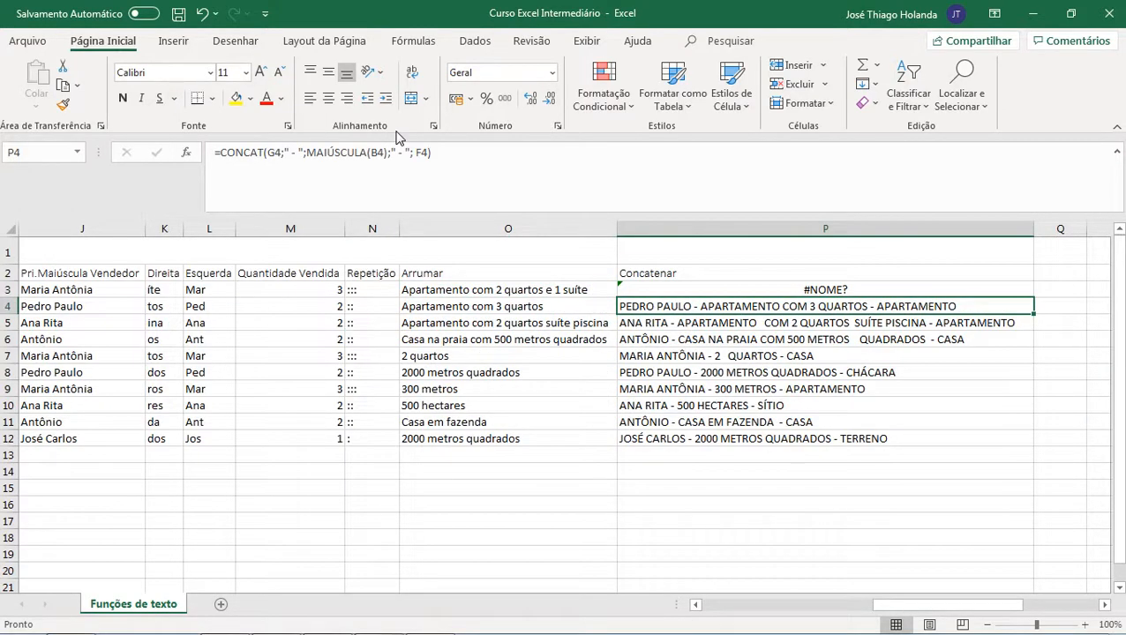
Step: Undo the broken edit of the Concatenar formula in P3
{"action": "key", "text": "ctrl+z"}
{"action": "key", "text": "Down"}
{"action": "key", "text": "Up"}
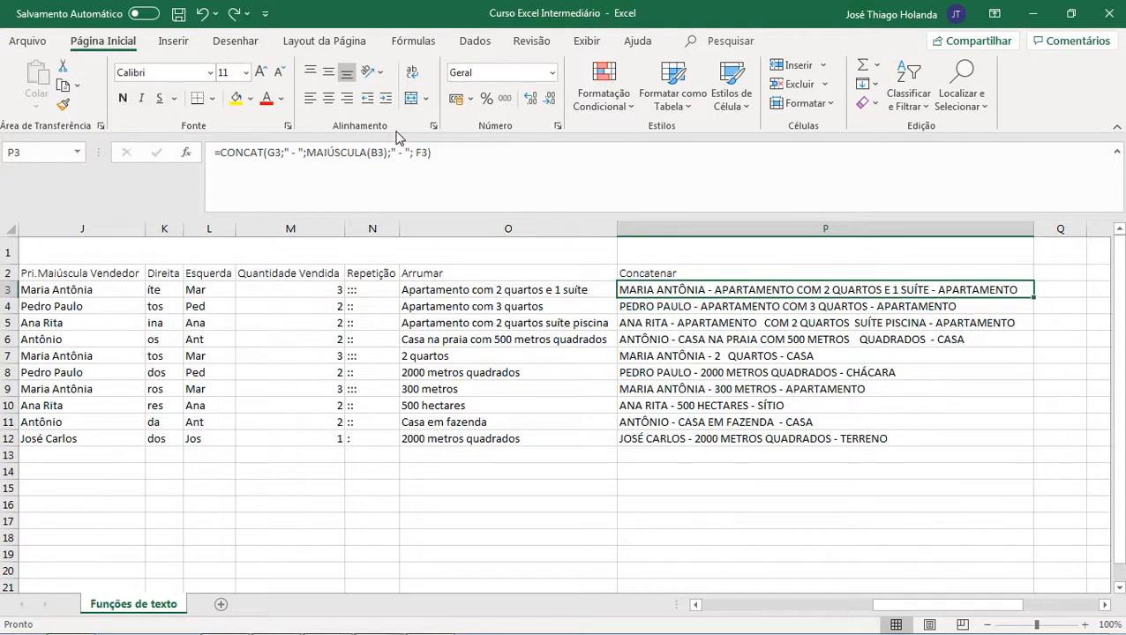
Step: Try changing the MAIÚSCULA argument in P3's Concatenar formula from B3 to O3
{"action": "left_click", "coordinate": [275, 155]}
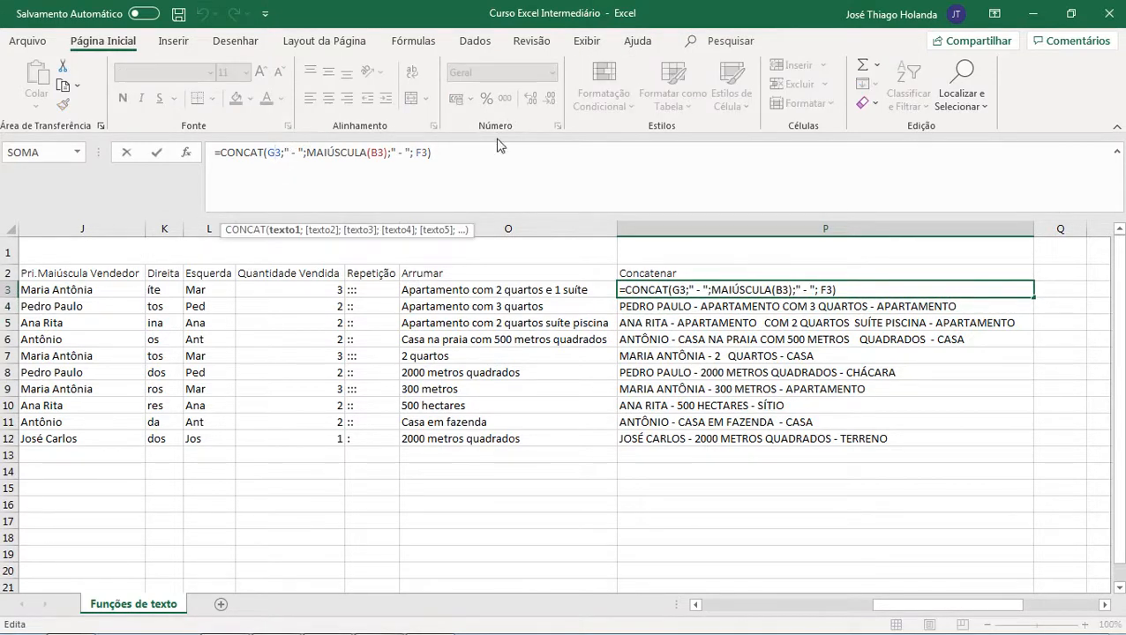
{"action": "type", "text": ";"}
{"action": "key", "text": "Right"}
{"action": "key", "text": "Right"}
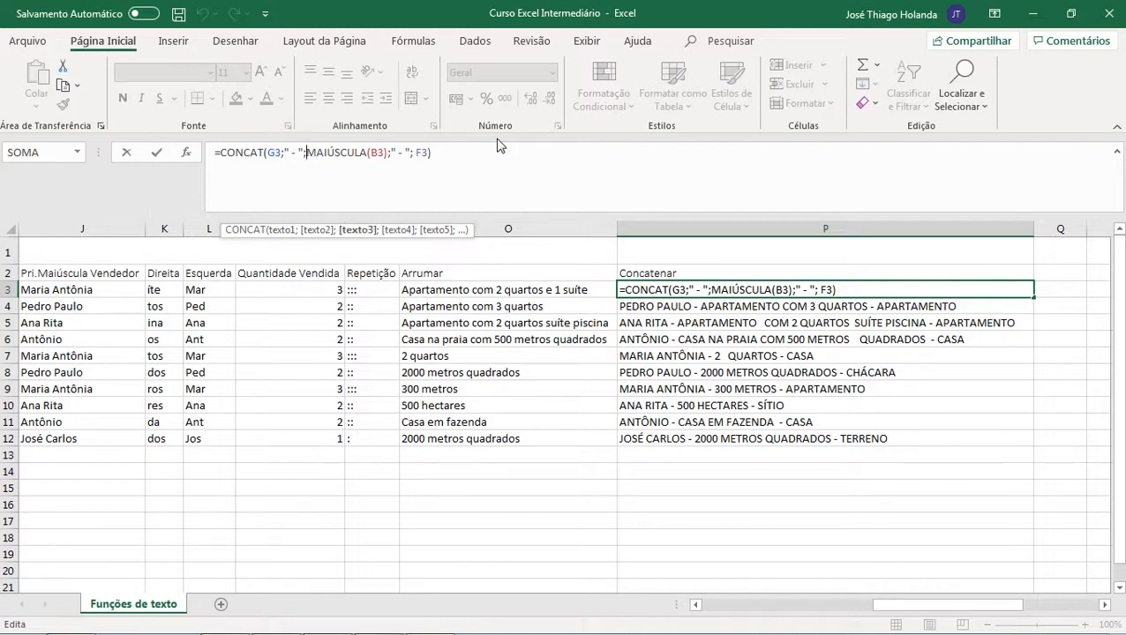
{"action": "key", "text": "Right"}
{"action": "key", "text": "Right"}
{"action": "key", "text": "Right"}
{"action": "key", "text": "Right"}
{"action": "key", "text": "Right"}
{"action": "key", "text": "Right"}
{"action": "key", "text": "Left"}
{"action": "key", "text": "Left"}
{"action": "key", "text": "Left"}
{"action": "key", "text": "Left"}
{"action": "key", "text": "Right"}
{"action": "key", "text": "Right"}
{"action": "key", "text": "Right"}
{"action": "key", "text": "BackSpace"}
{"action": "key", "text": "BackSpace"}
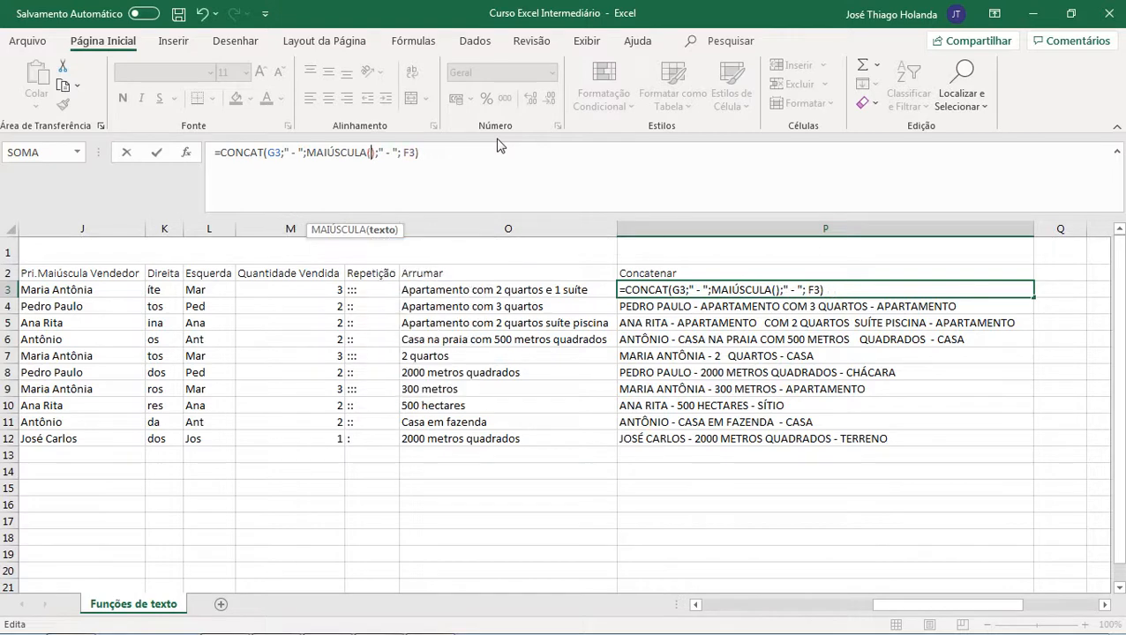
{"action": "type", "text": "o3"}
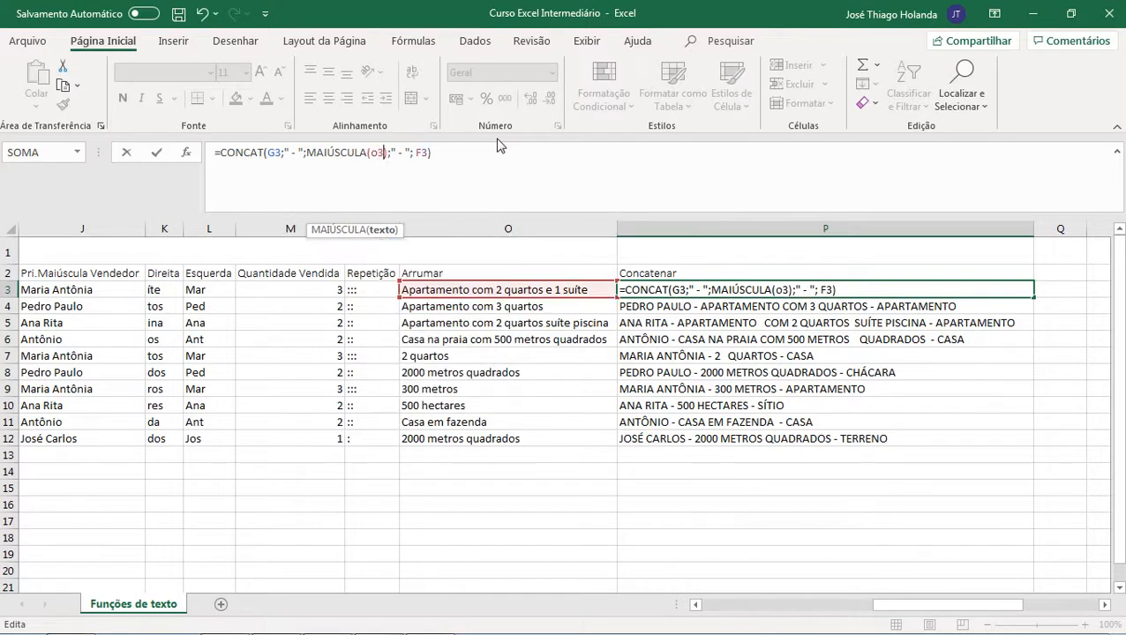
{"action": "key", "text": "Return"}
{"action": "key", "text": "Up"}
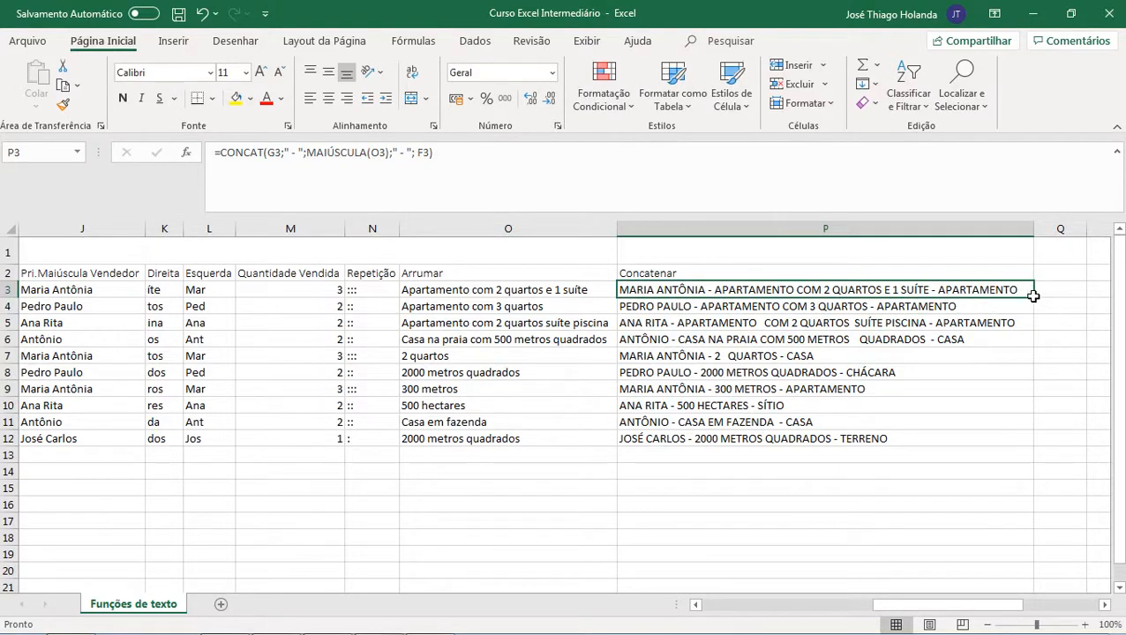
Step: Fill the O3-based Concatenar formula down to P12, then undo the fill and the O3 edit
{"action": "left_click_drag", "start_coordinate": [1034, 297], "coordinate": [1042, 450]}
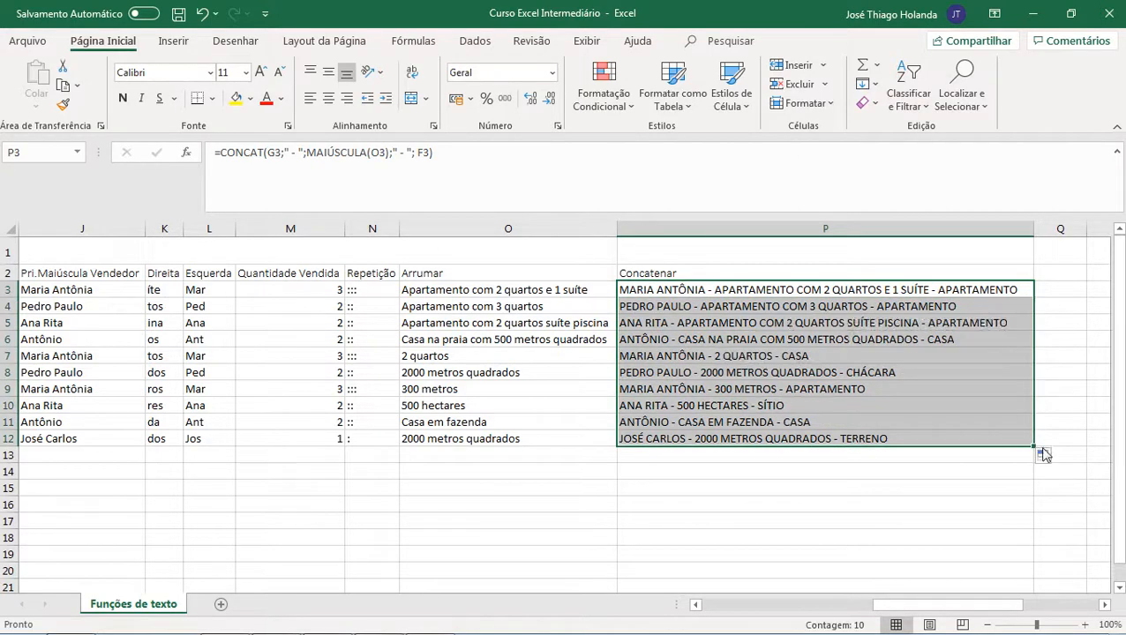
{"action": "left_click", "coordinate": [856, 291]}
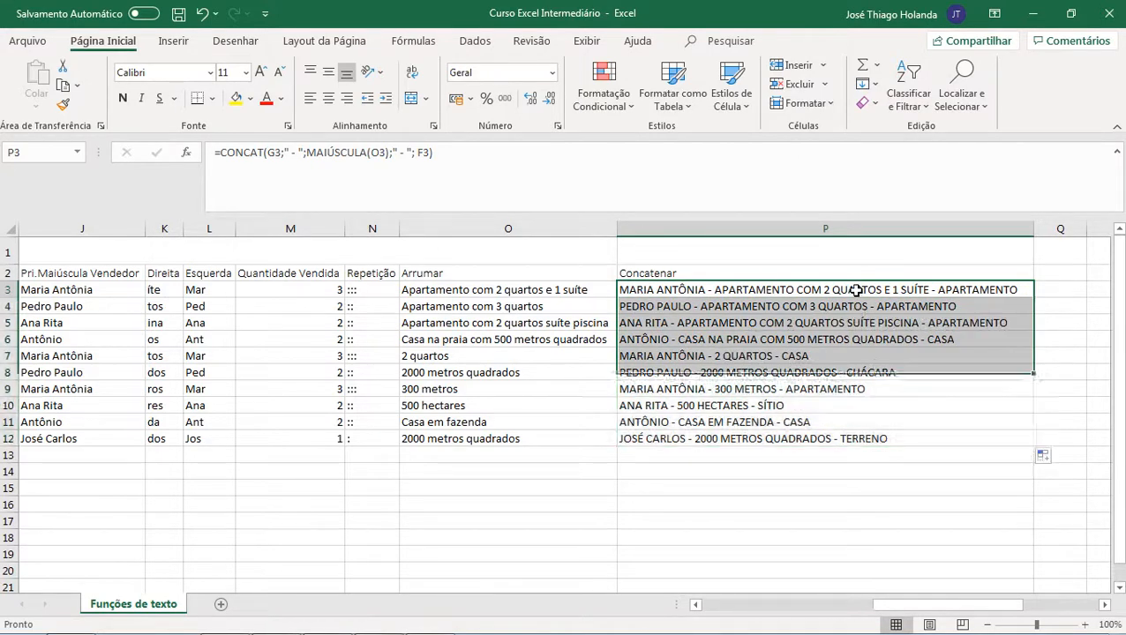
{"action": "left_click", "coordinate": [849, 302]}
{"action": "left_click", "coordinate": [843, 286]}
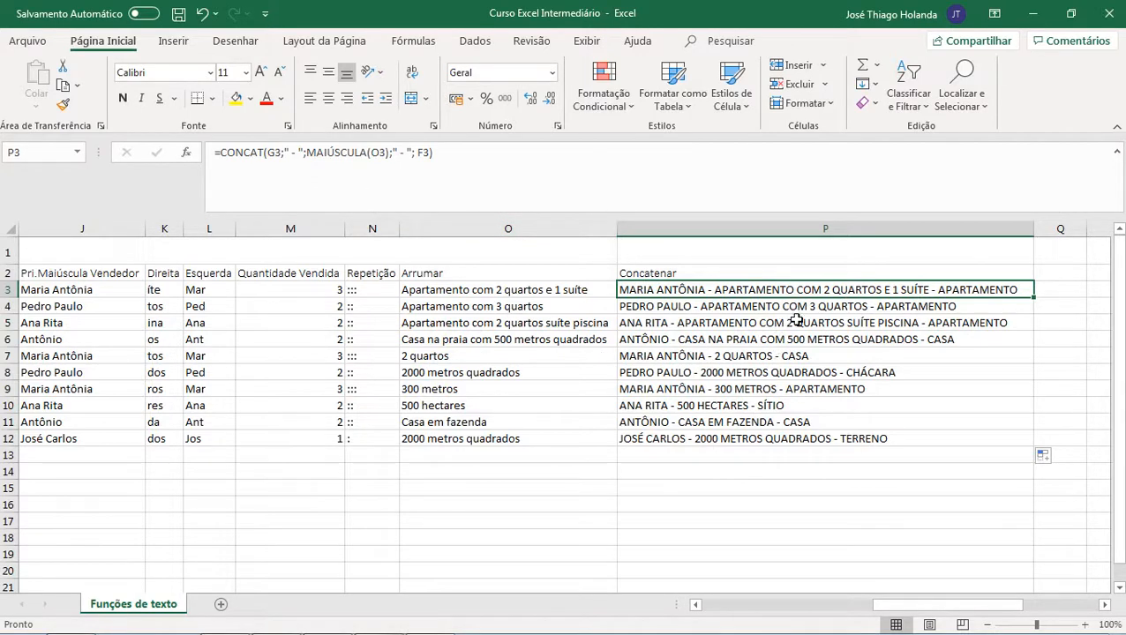
{"action": "key", "text": "ctrl+z"}
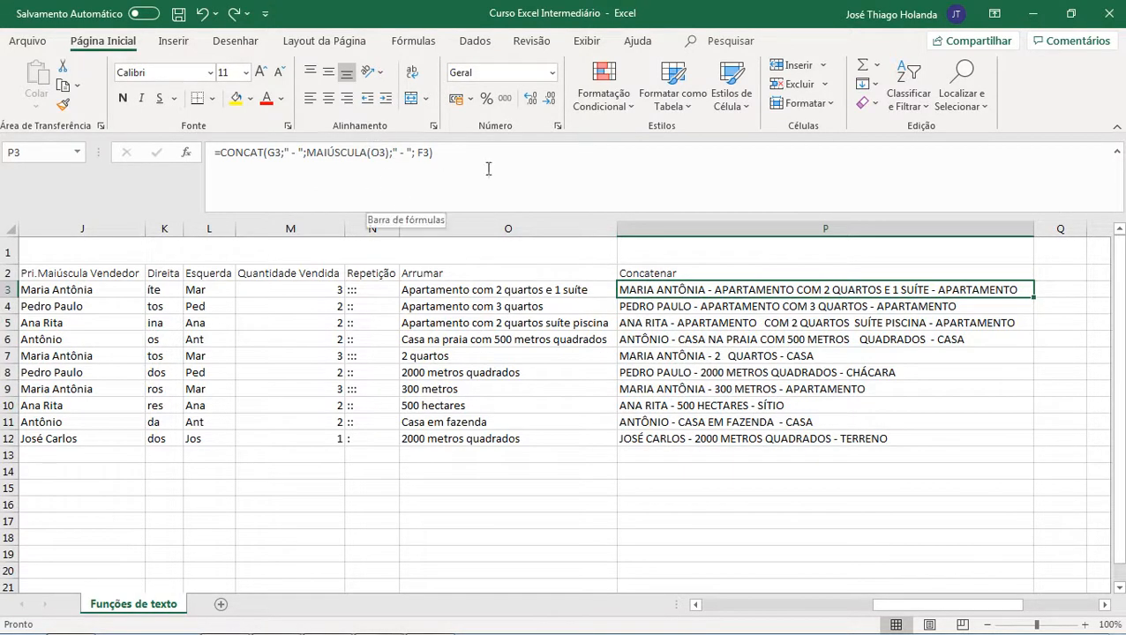
{"action": "key", "text": "ctrl+z"}
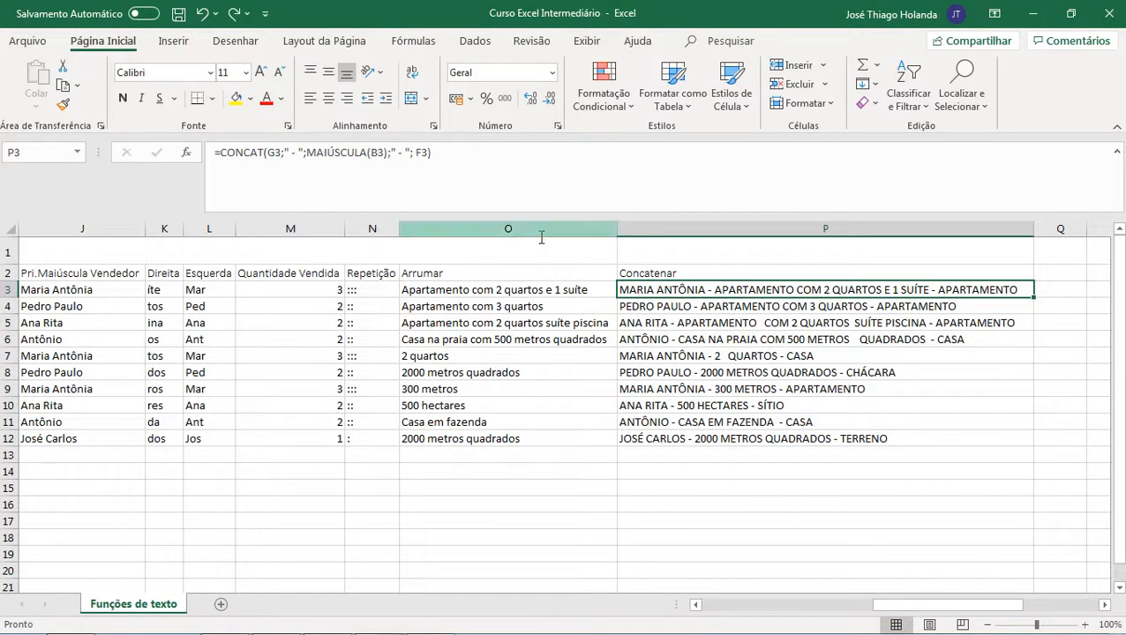
Step: Nest ARRUMAR inside MAIÚSCULA in P3 so it reads =CONCAT(G3;" - ";MAIÚSCULA(ARRUMAR(B3));" - "; F3)
{"action": "left_click", "coordinate": [467, 291]}
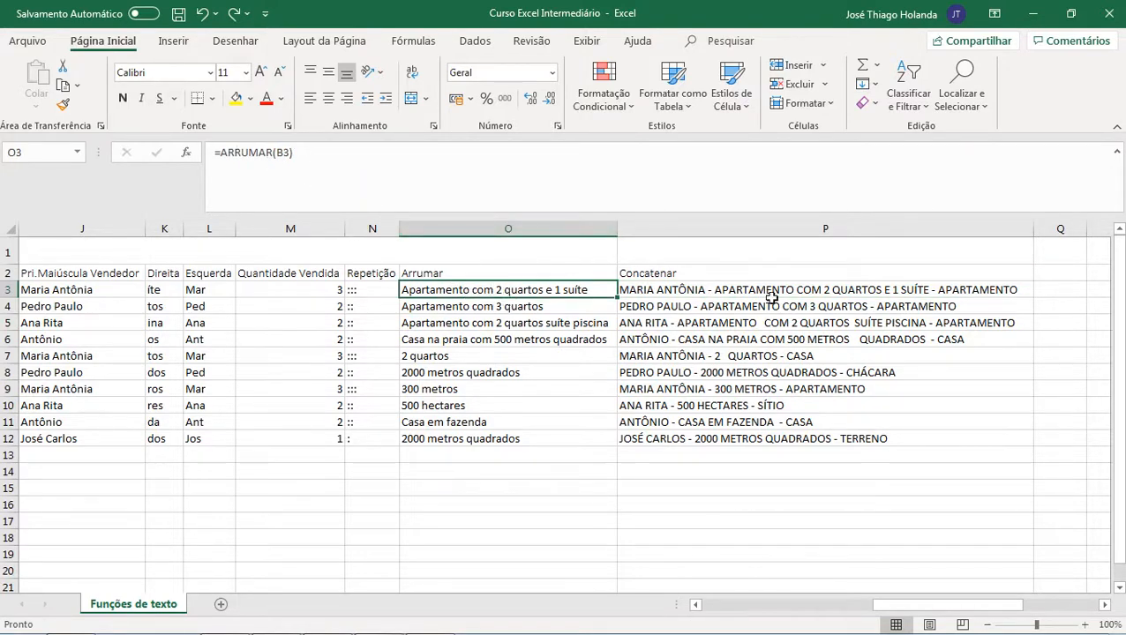
{"action": "left_click", "coordinate": [768, 292]}
{"action": "left_click", "coordinate": [377, 153]}
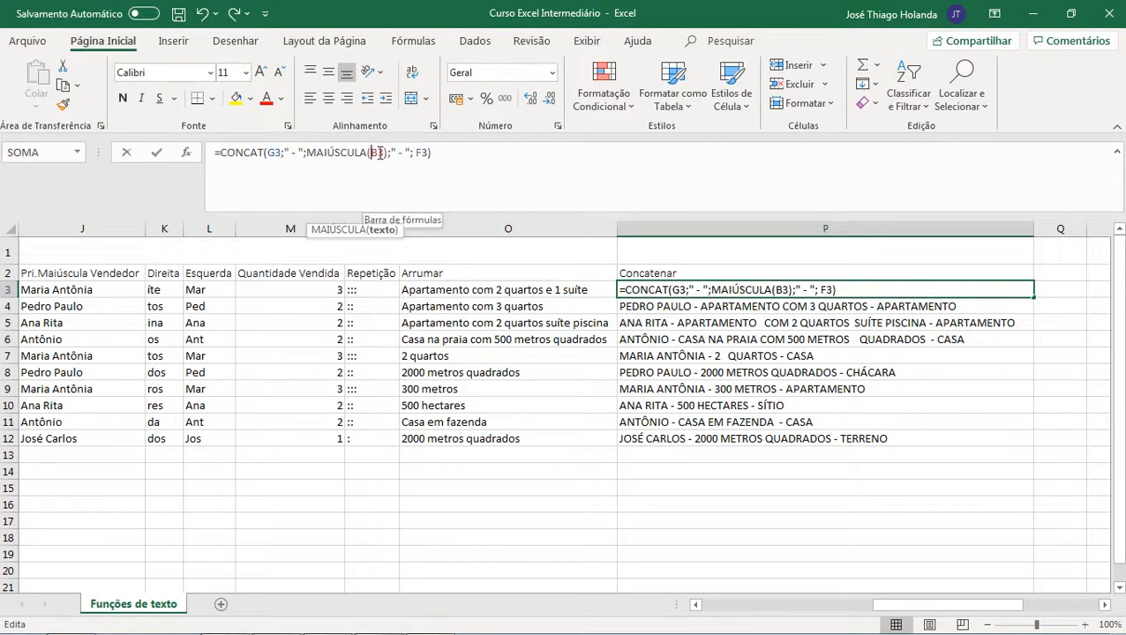
{"action": "type", "text": "arruma"}
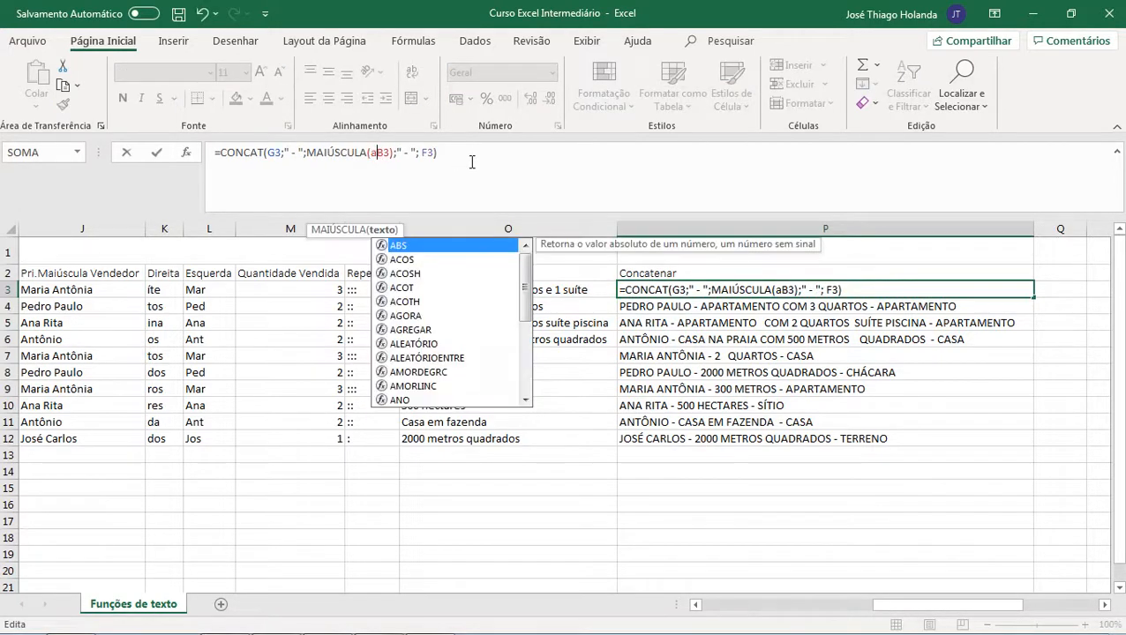
{"action": "type", "text": "r"}
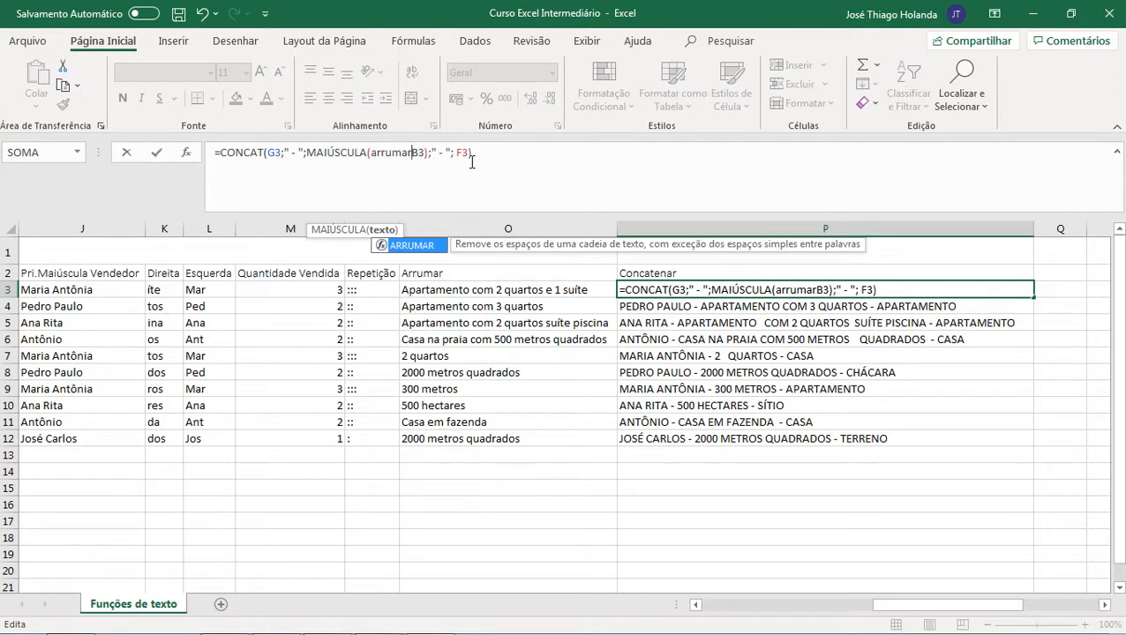
{"action": "type", "text": "("}
{"action": "key", "text": "Right"}
{"action": "key", "text": "Right"}
{"action": "type", "text": ")"}
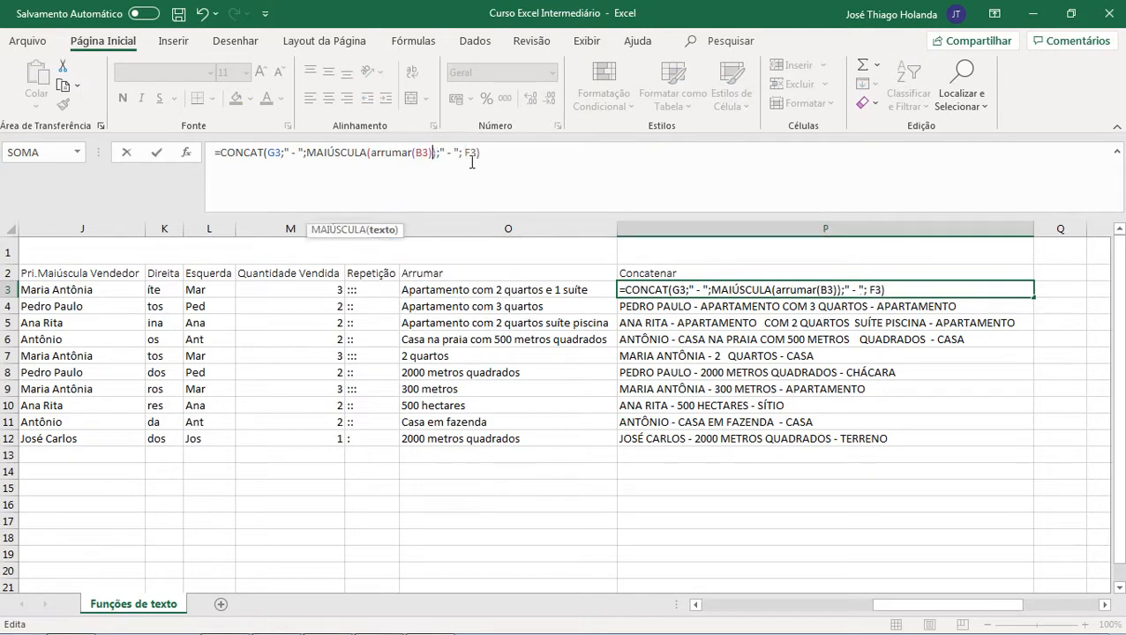
{"action": "key", "text": "Return"}
{"action": "key", "text": "Up"}
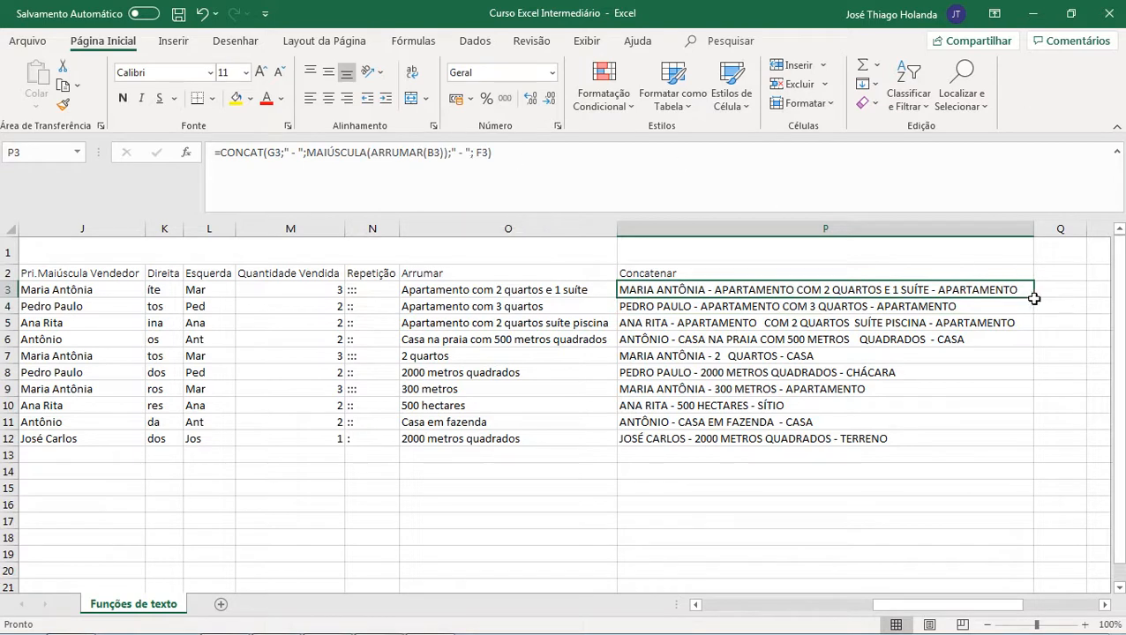
Step: Fill the revised Concatenar formula from P3 down to P12
{"action": "left_click_drag", "start_coordinate": [1033, 298], "coordinate": [1032, 450]}
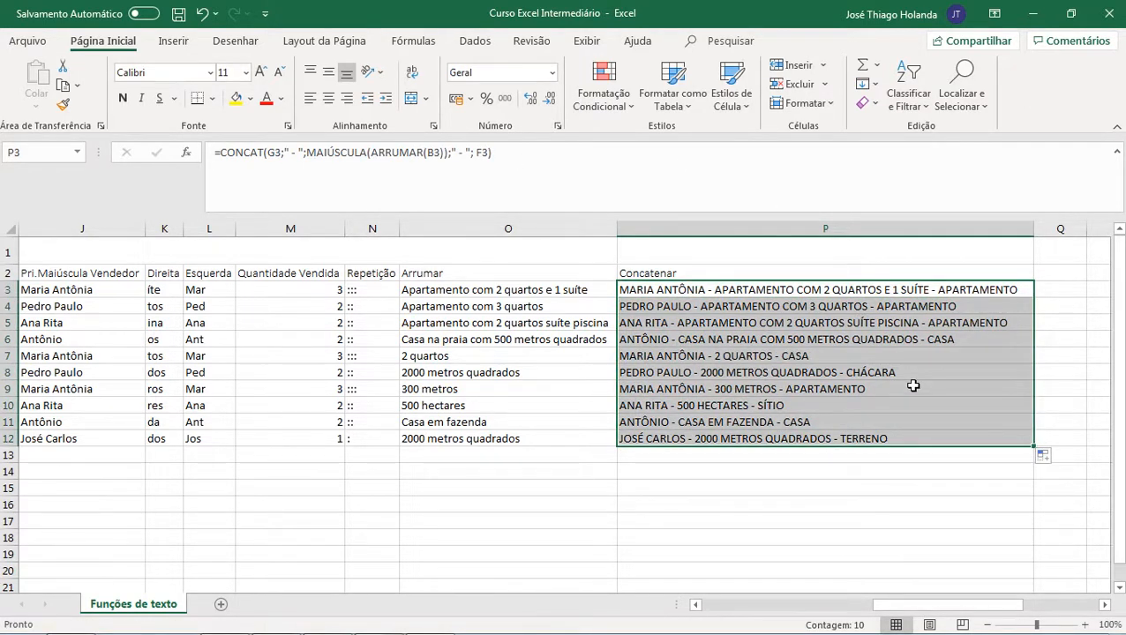
{"action": "left_click_drag", "start_coordinate": [928, 604], "coordinate": [746, 596]}
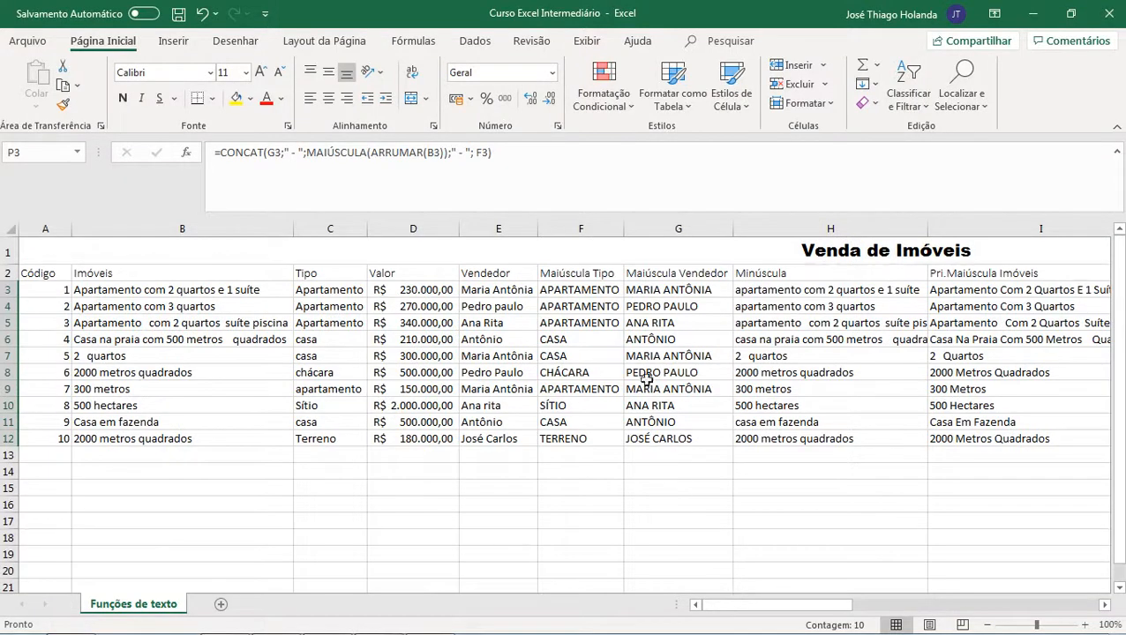